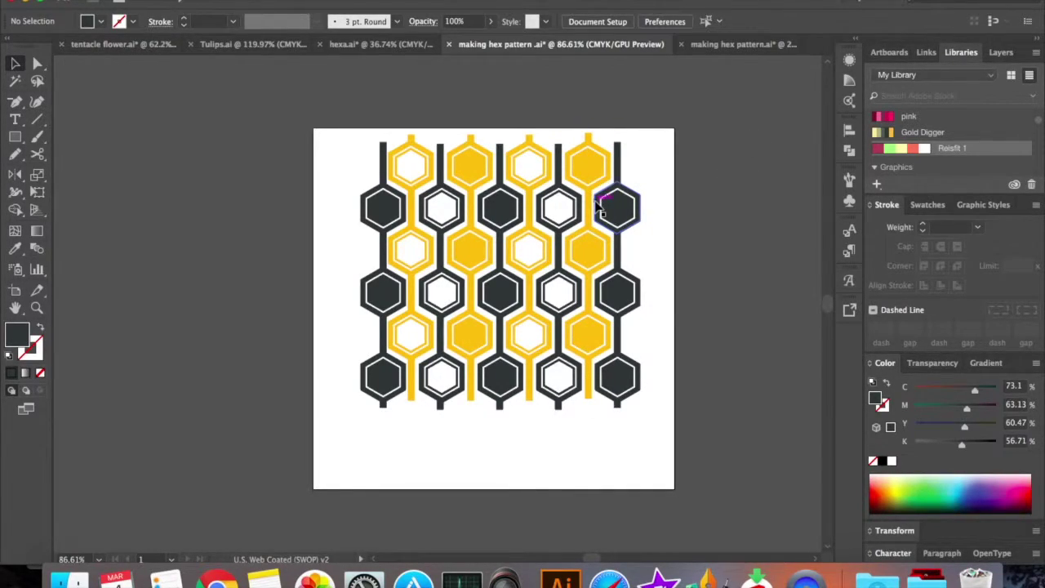
Draw and delete a small test rectangle beside the artboard, then return to the Selection tool
{"action": "scroll", "coordinate": [670, 223], "scroll_direction": "up", "scroll_amount": 2}
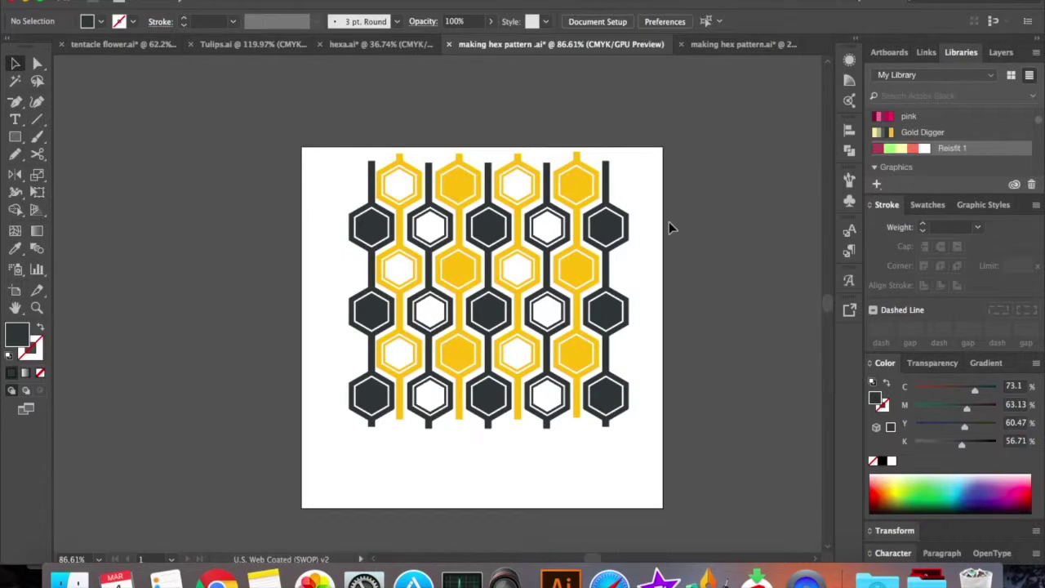
{"action": "left_click", "coordinate": [196, 0]}
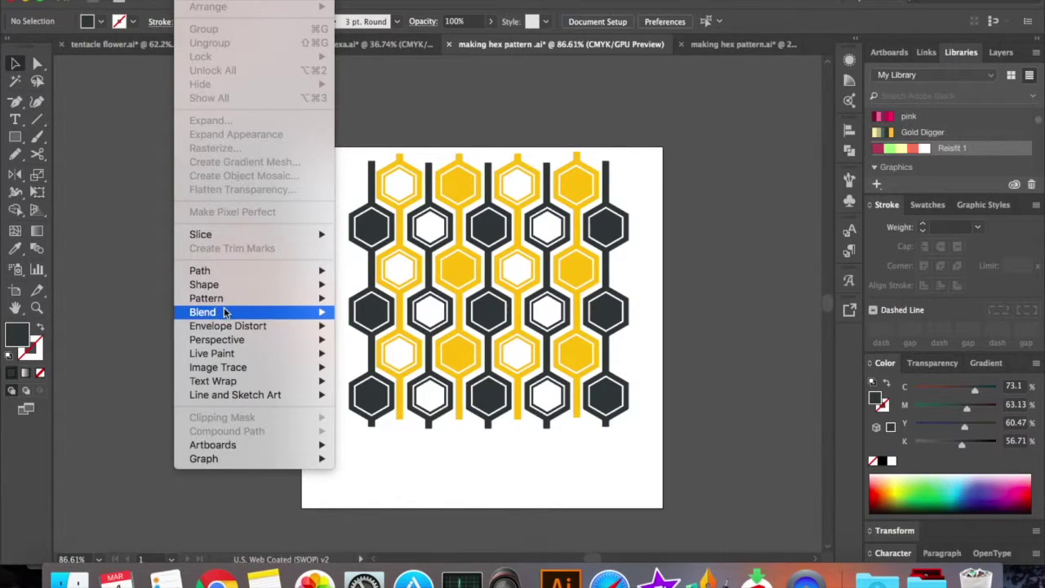
{"action": "mouse_move", "coordinate": [230, 300]}
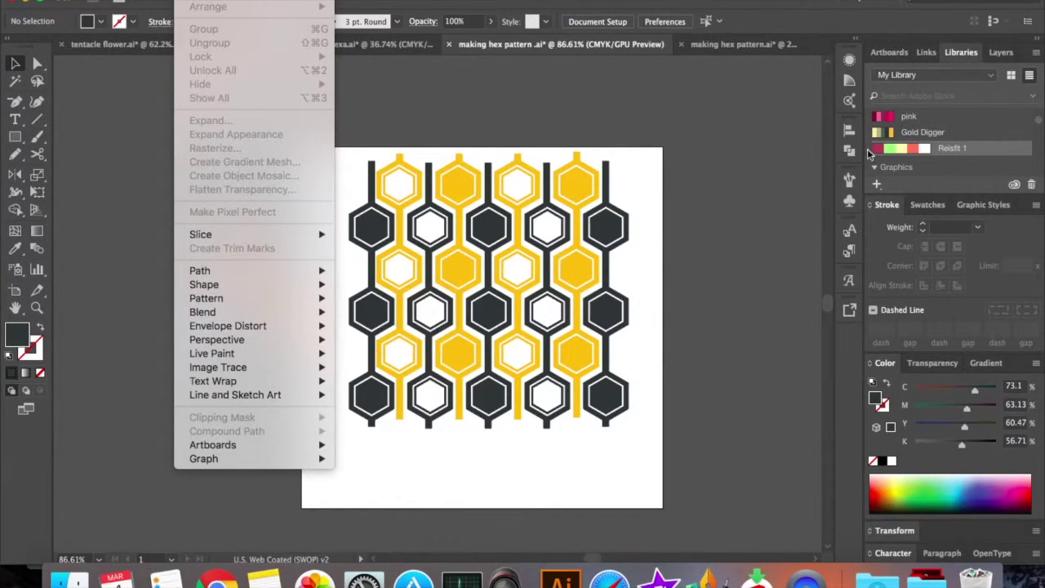
{"action": "left_click", "coordinate": [773, 183]}
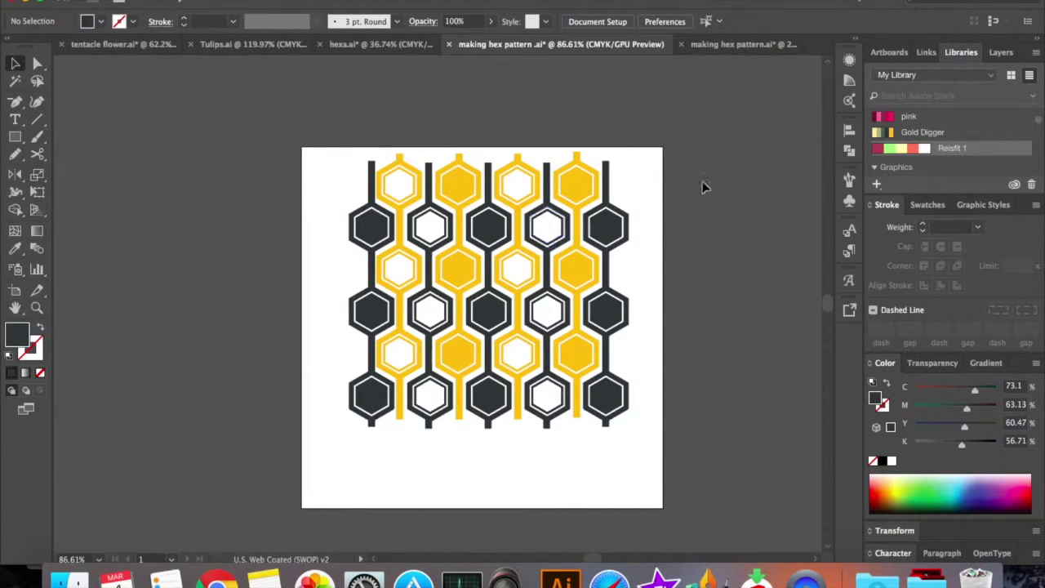
{"action": "key", "text": "m"}
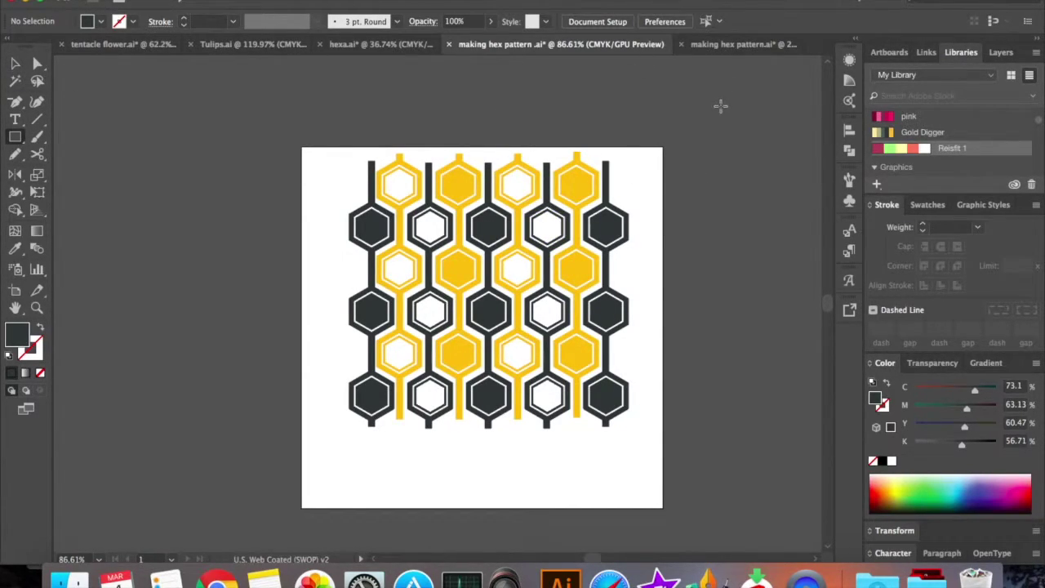
{"action": "left_click_drag", "start_coordinate": [720, 107], "coordinate": [761, 135]}
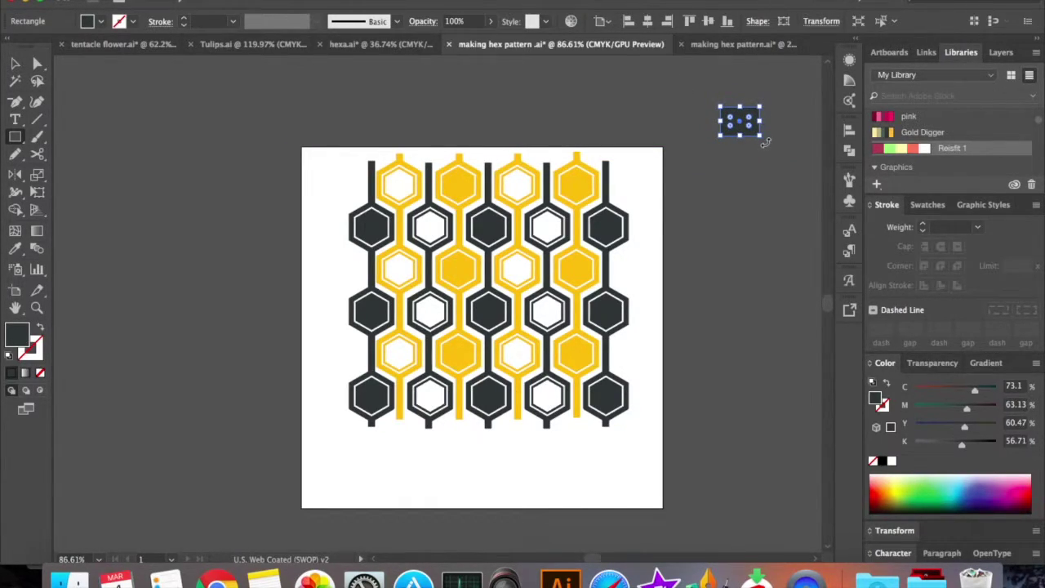
{"action": "key", "text": "Delete"}
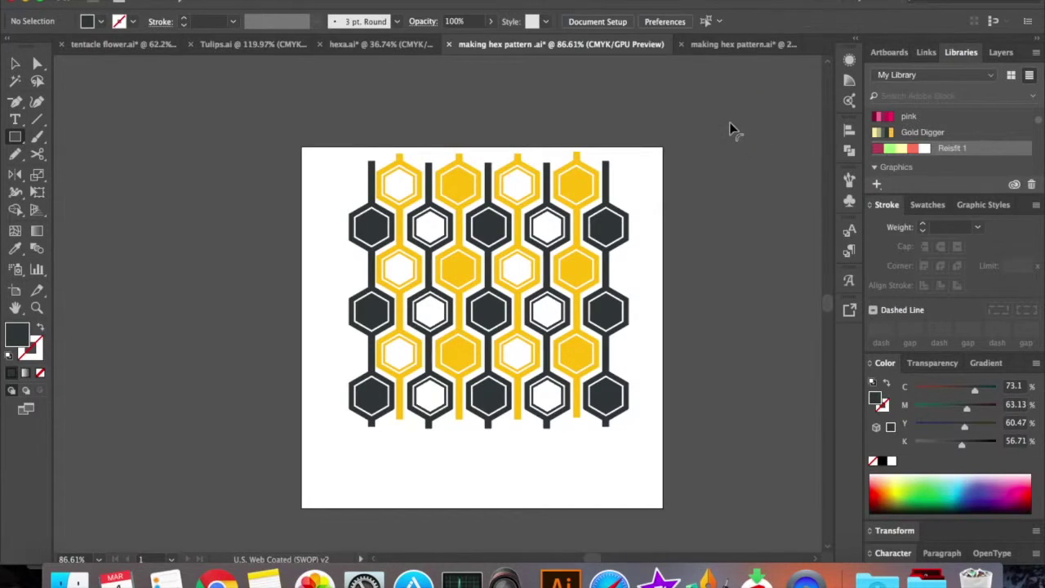
{"action": "left_click", "coordinate": [16, 66]}
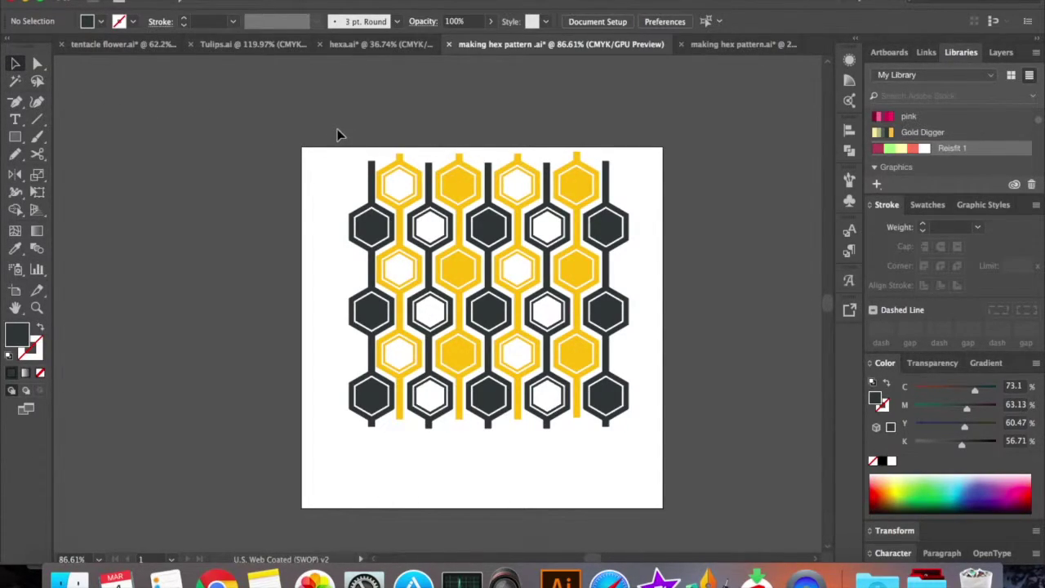
Turn the marquee-selected hexagon artwork into a new pattern and accept the swatch notice
{"action": "left_click_drag", "start_coordinate": [339, 135], "coordinate": [641, 453]}
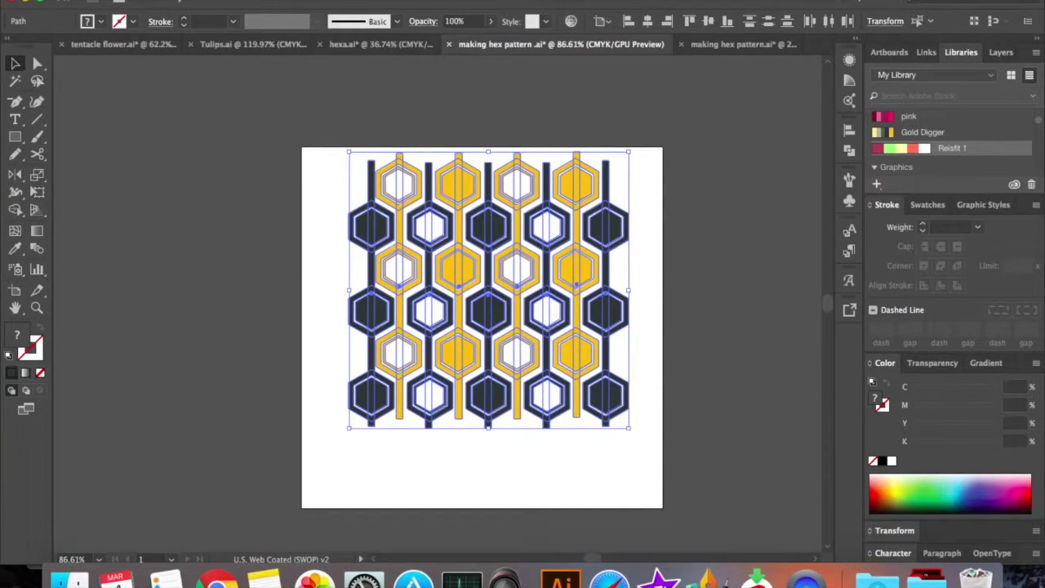
{"action": "left_click", "coordinate": [196, 0]}
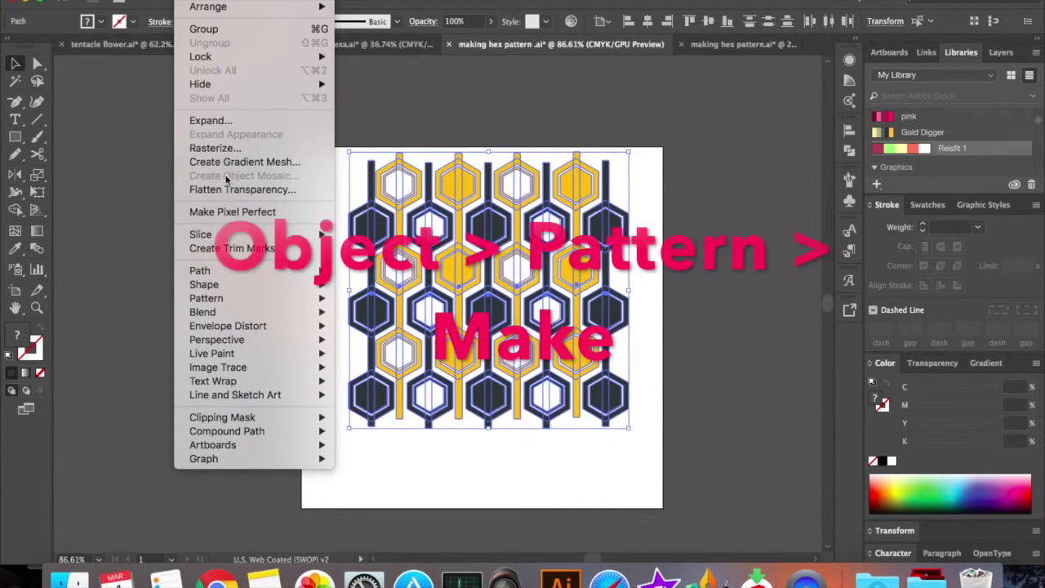
{"action": "mouse_move", "coordinate": [239, 298]}
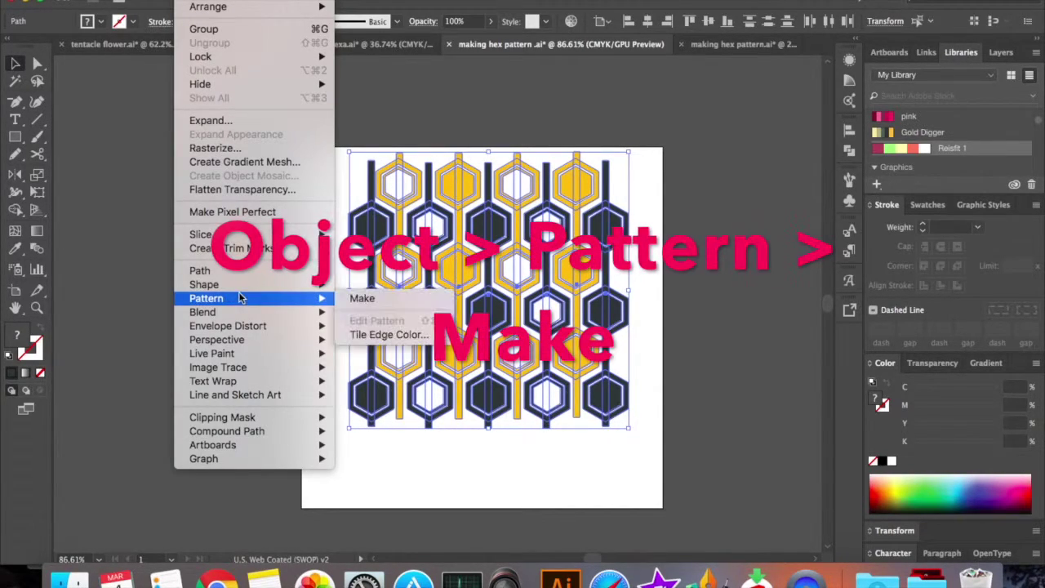
{"action": "left_click", "coordinate": [370, 303]}
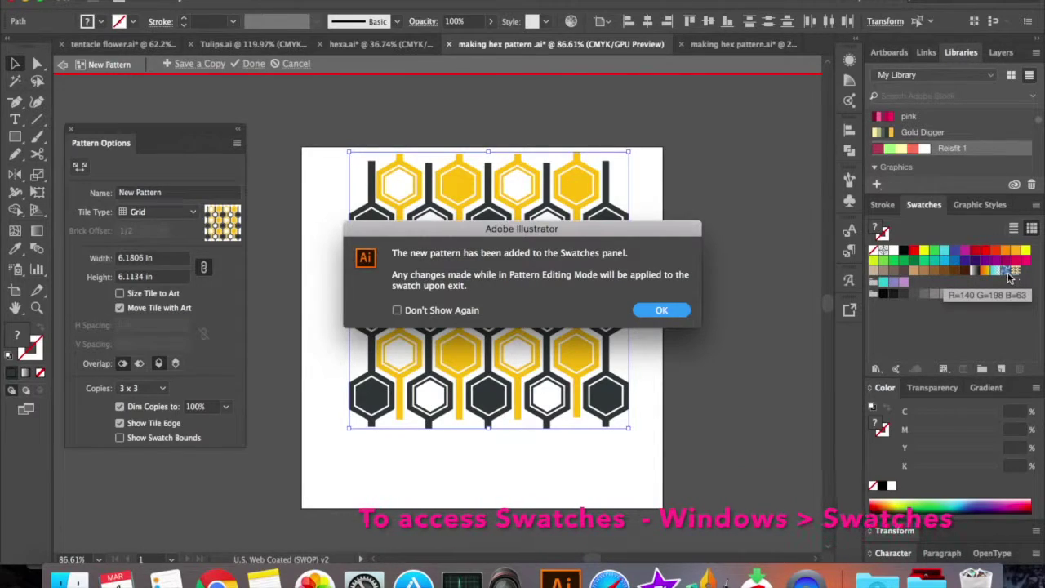
{"action": "left_click", "coordinate": [661, 310]}
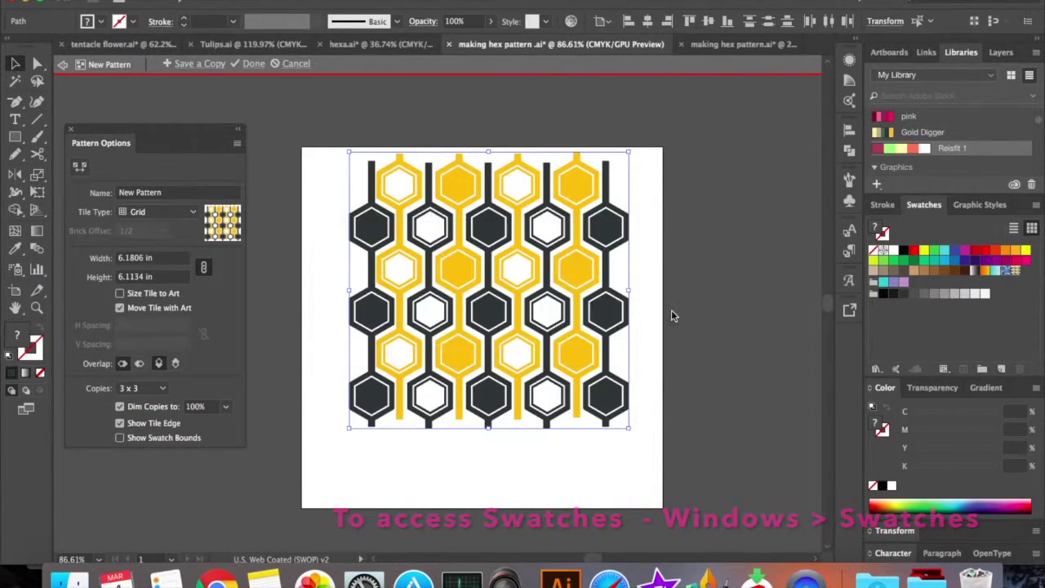
{"action": "left_click", "coordinate": [671, 316]}
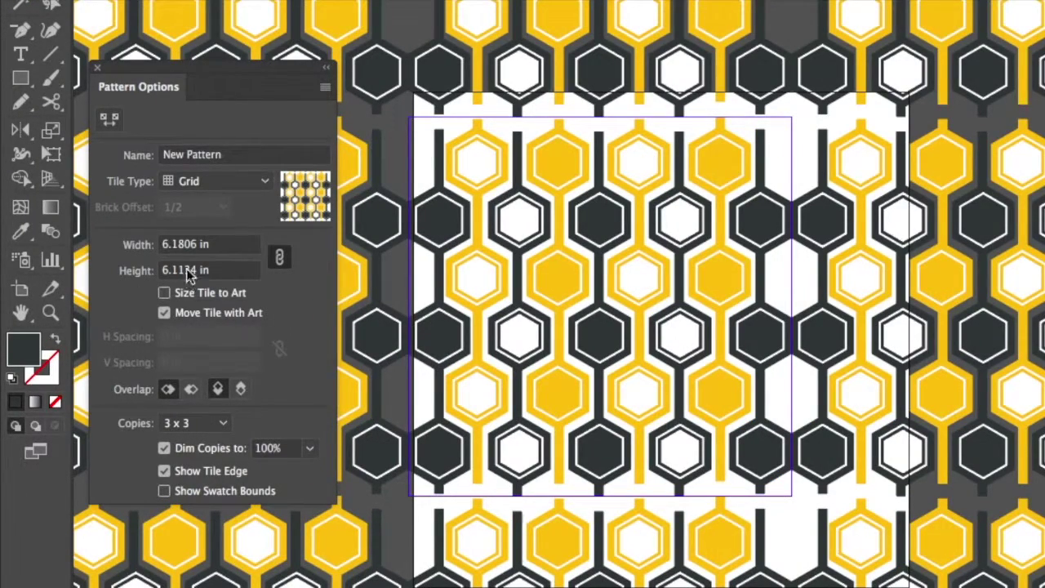
Rename 'New Pattern' to 'cool Grid' and keep Grid as its tile type
{"action": "left_click", "coordinate": [229, 155]}
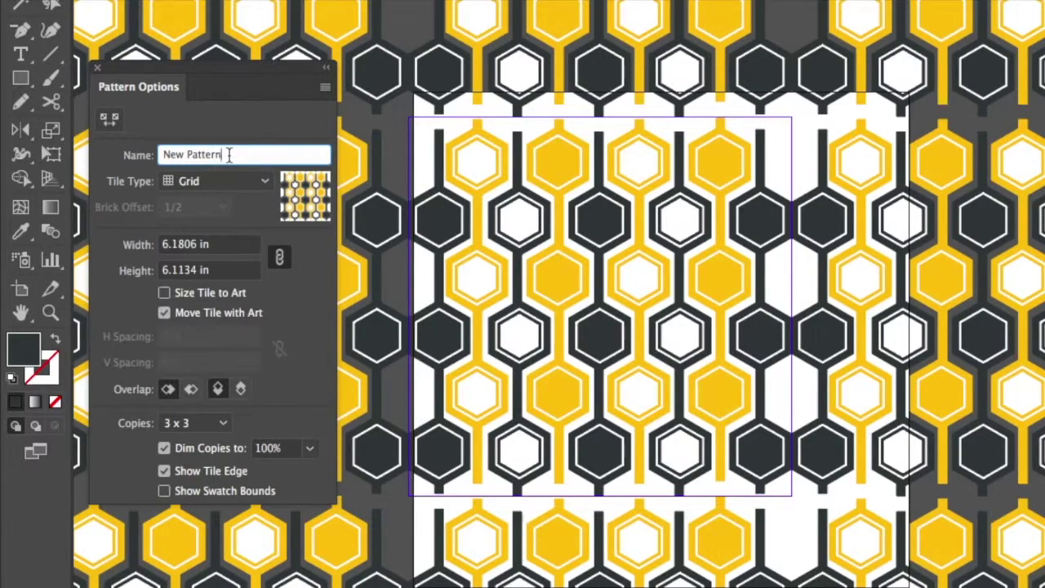
{"action": "left_click_drag", "start_coordinate": [229, 155], "coordinate": [131, 155]}
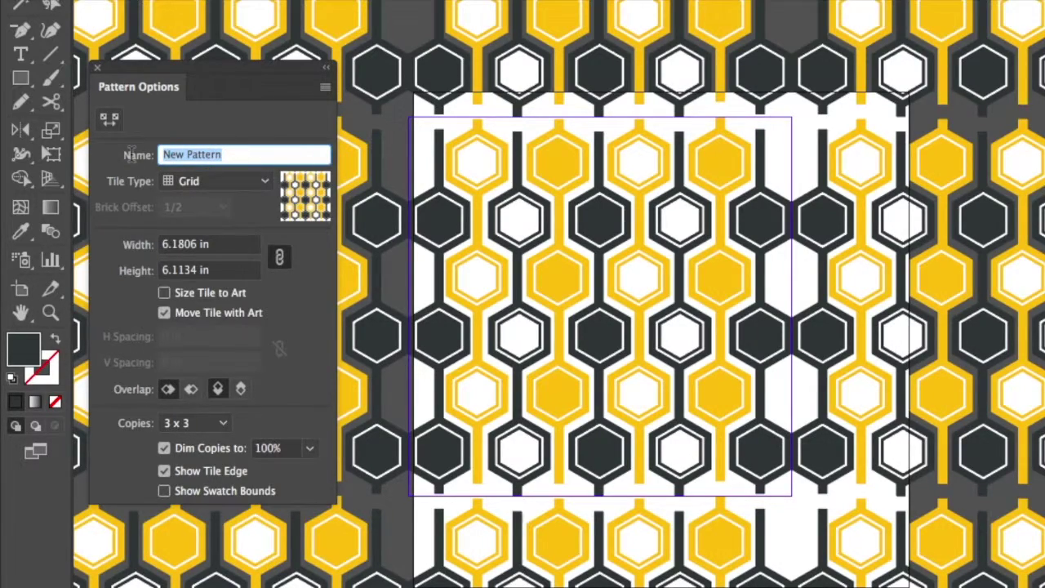
{"action": "type", "text": "cool C"}
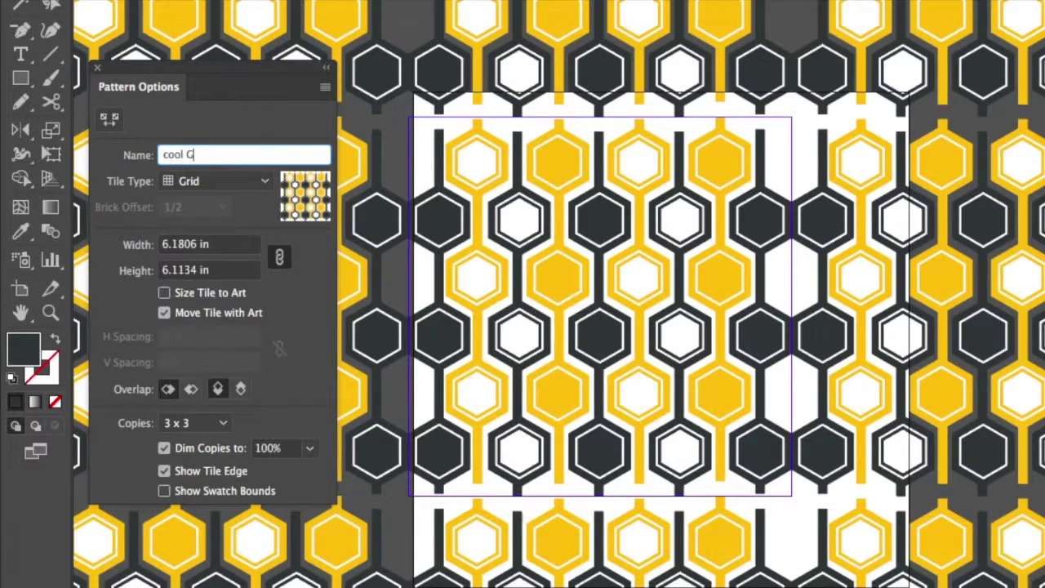
{"action": "type", "text": "rid"}
{"action": "key", "text": "Return"}
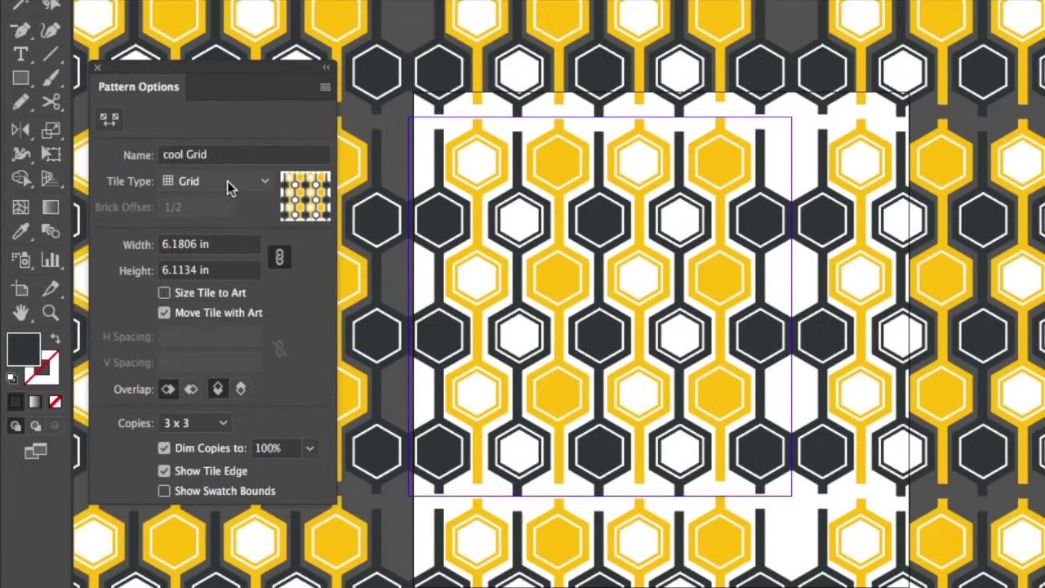
{"action": "left_click", "coordinate": [227, 180]}
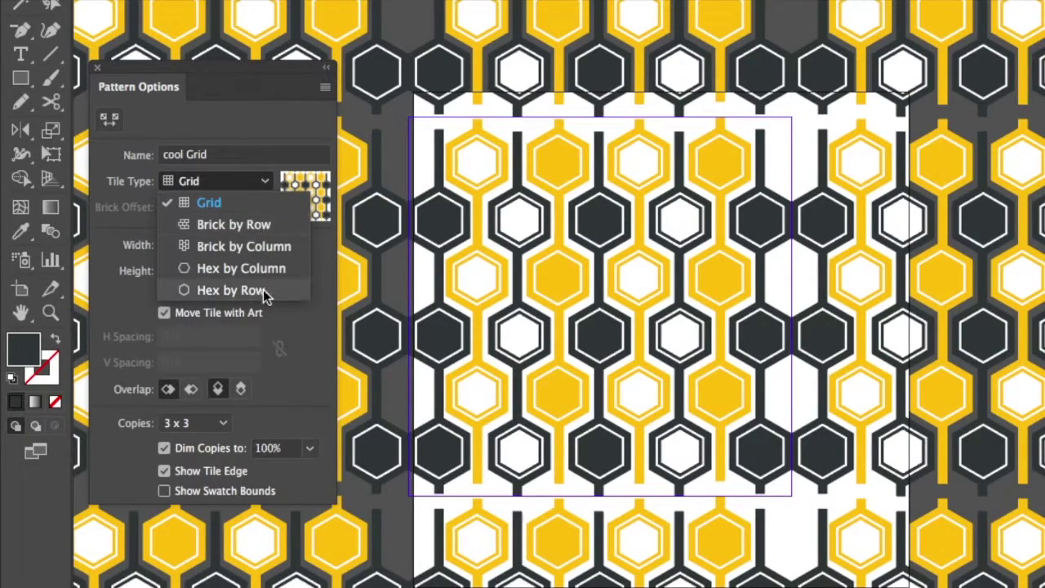
{"action": "left_click", "coordinate": [222, 207]}
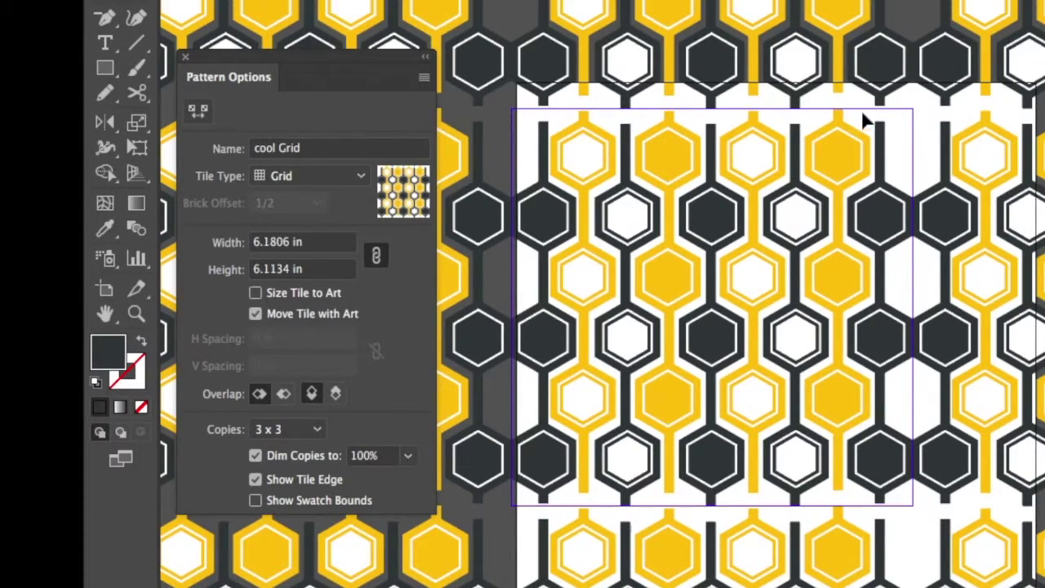
{"action": "left_click", "coordinate": [377, 261]}
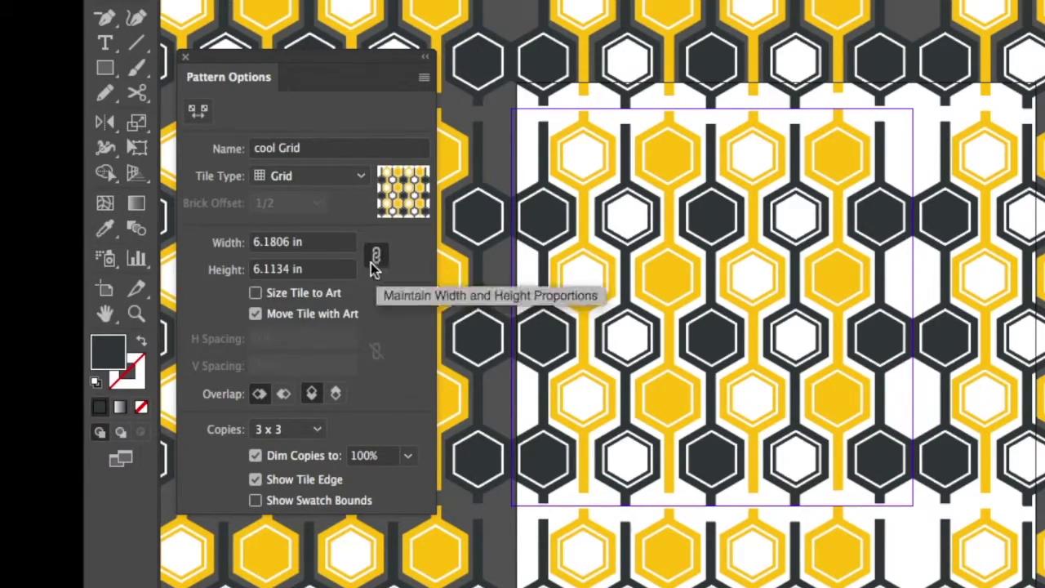
{"action": "left_click", "coordinate": [373, 262]}
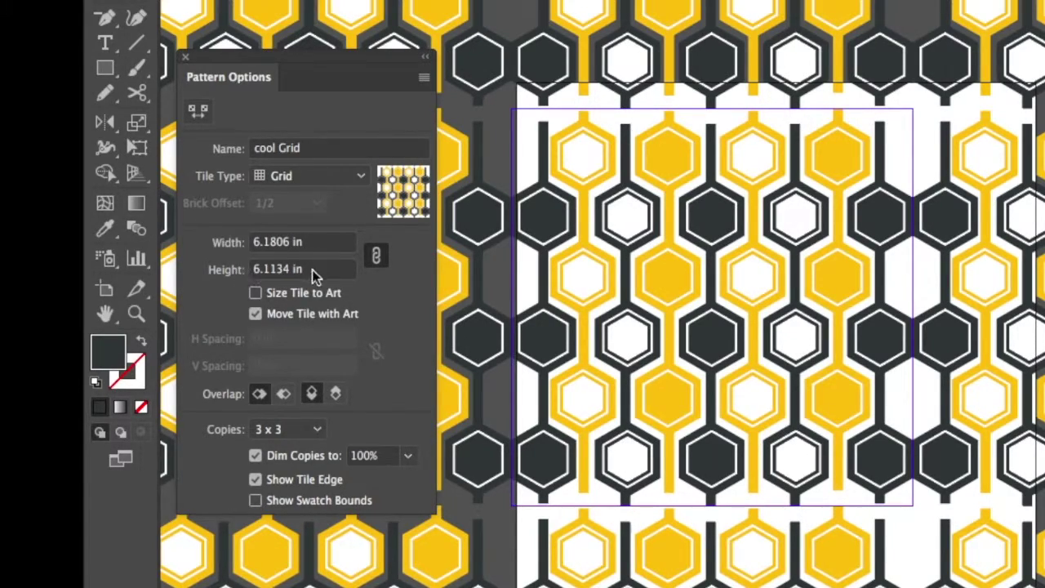
{"action": "double_click", "coordinate": [280, 243]}
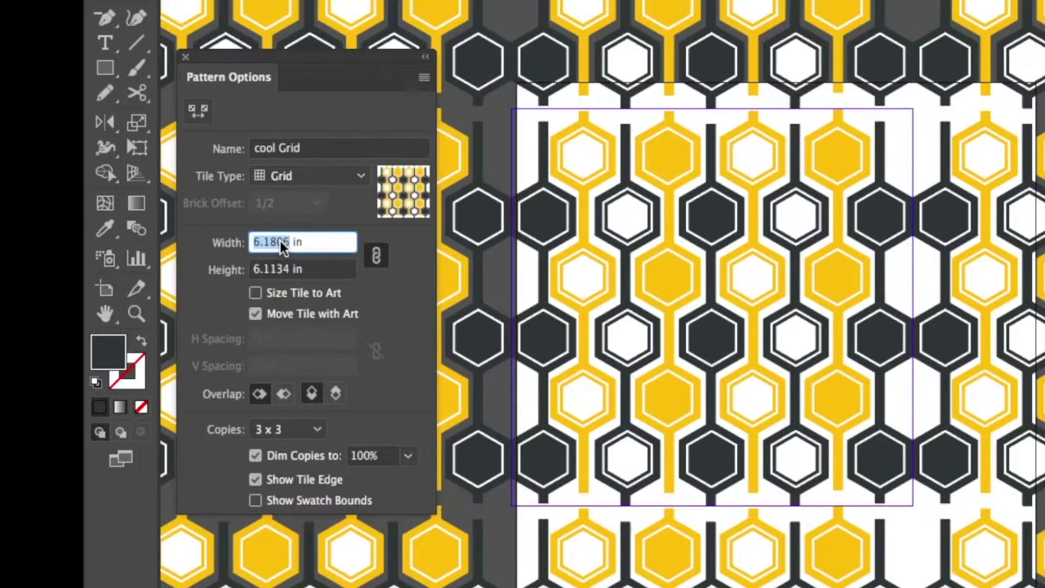
{"action": "type", "text": "5"}
{"action": "key", "text": "Return"}
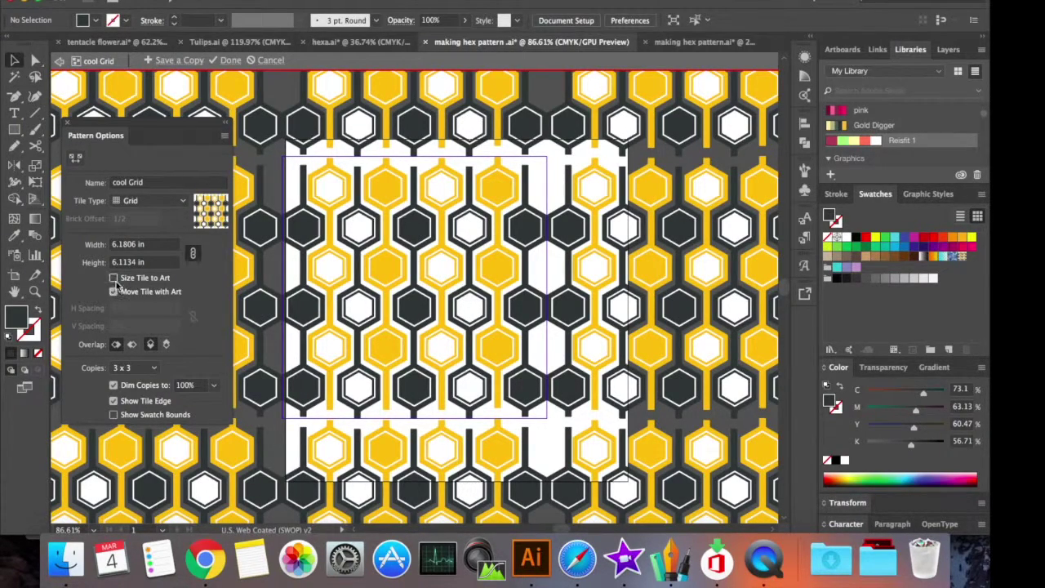
Toggle Size Tile to Art, then nudge the dark hexagon column and undo it
{"action": "left_click", "coordinate": [115, 278]}
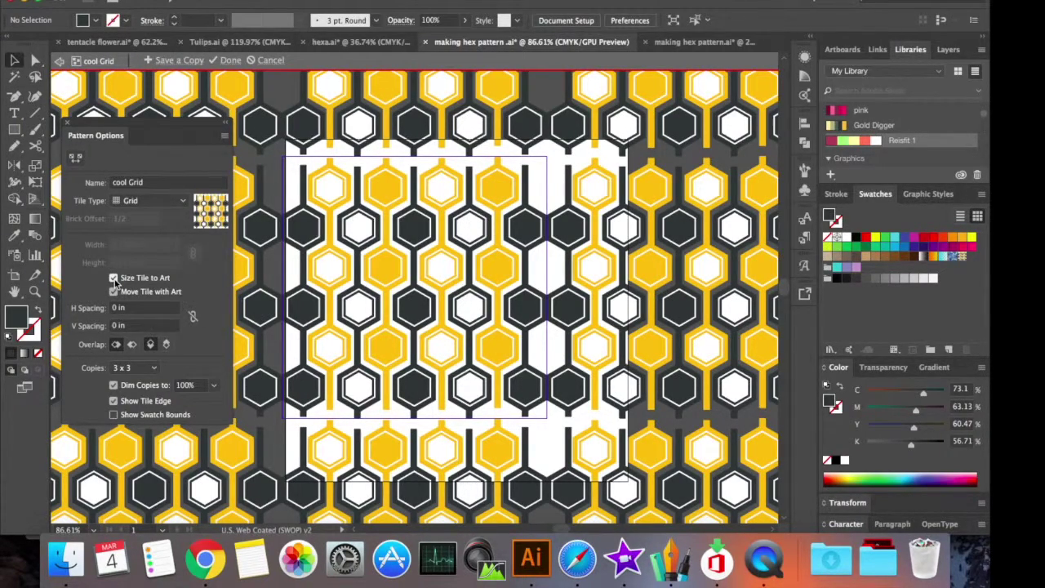
{"action": "left_click", "coordinate": [114, 279]}
{"action": "left_click", "coordinate": [494, 269]}
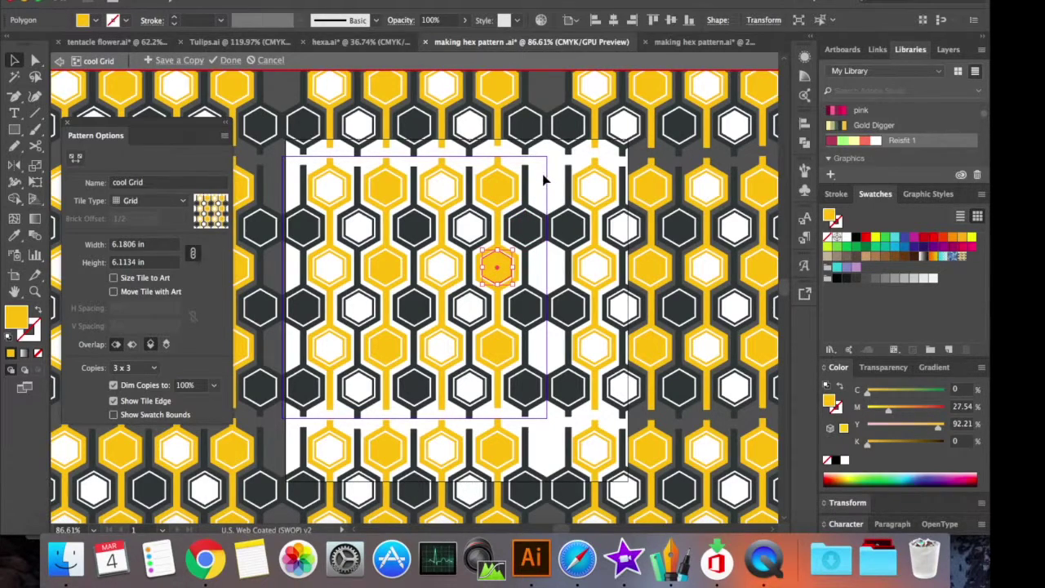
{"action": "left_click", "coordinate": [527, 241]}
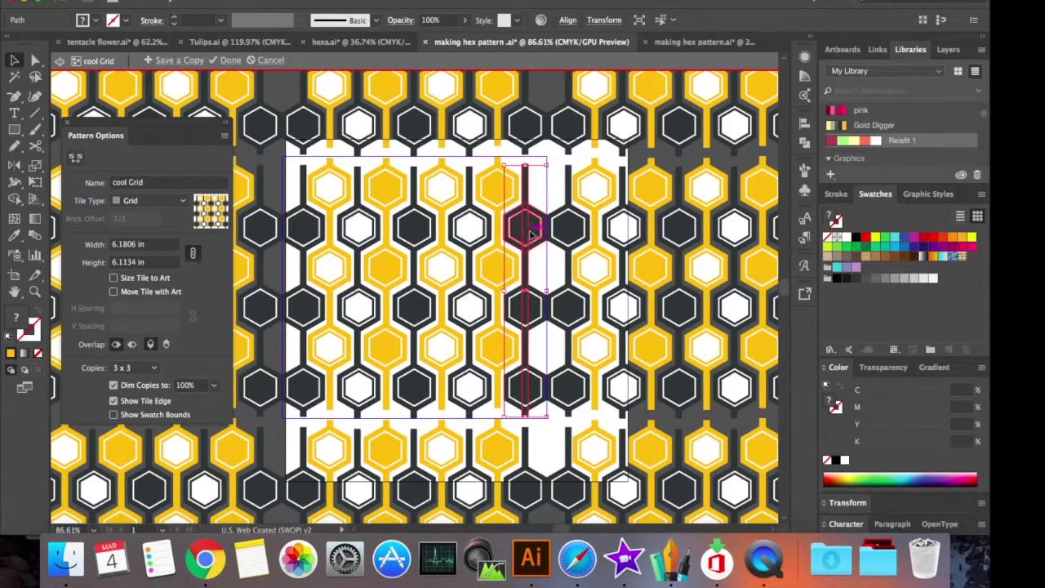
{"action": "left_click_drag", "start_coordinate": [530, 234], "coordinate": [553, 235]}
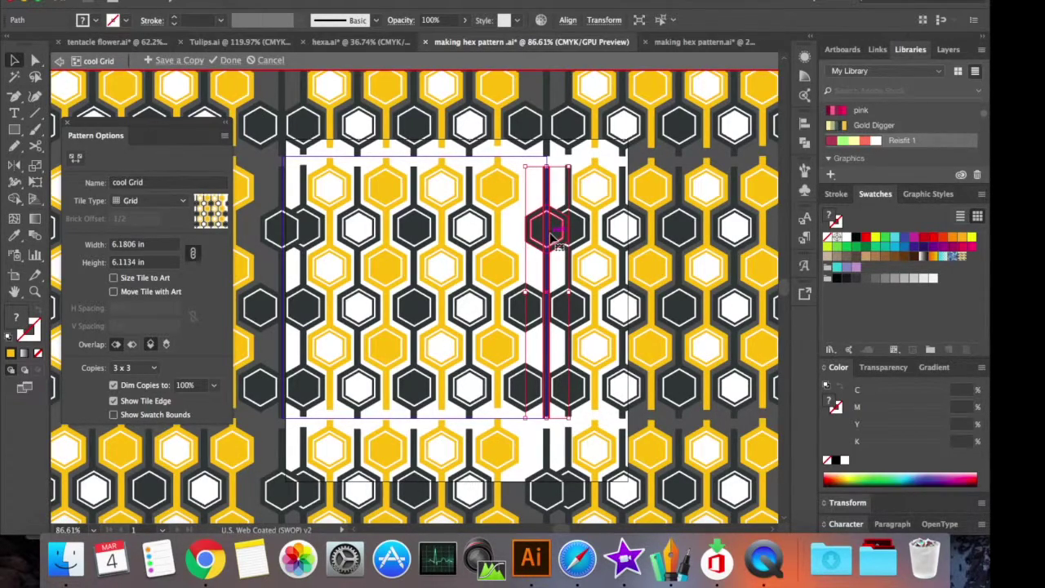
{"action": "key", "text": "super+z"}
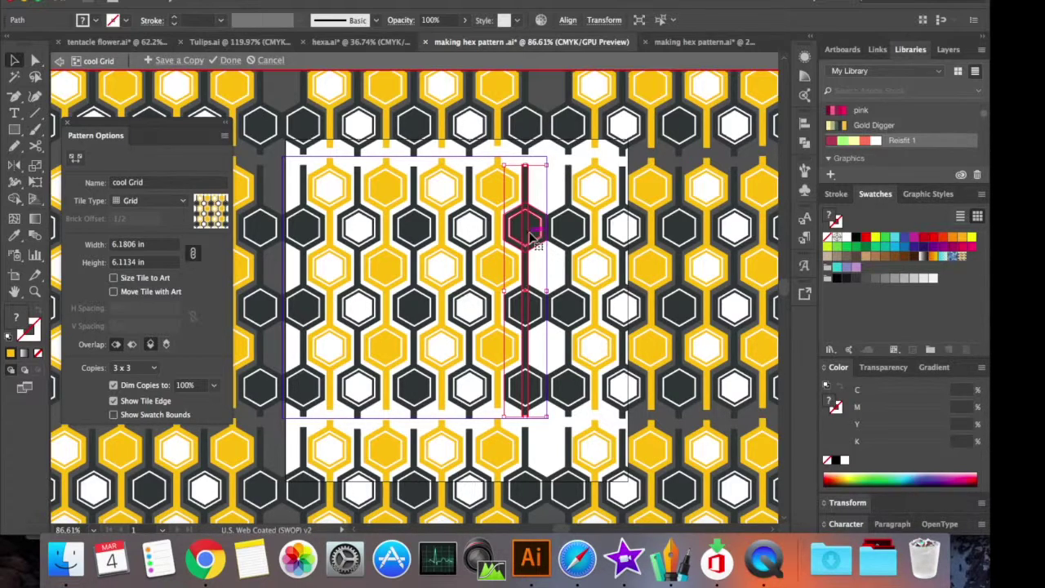
{"action": "key", "text": "super+shift+a"}
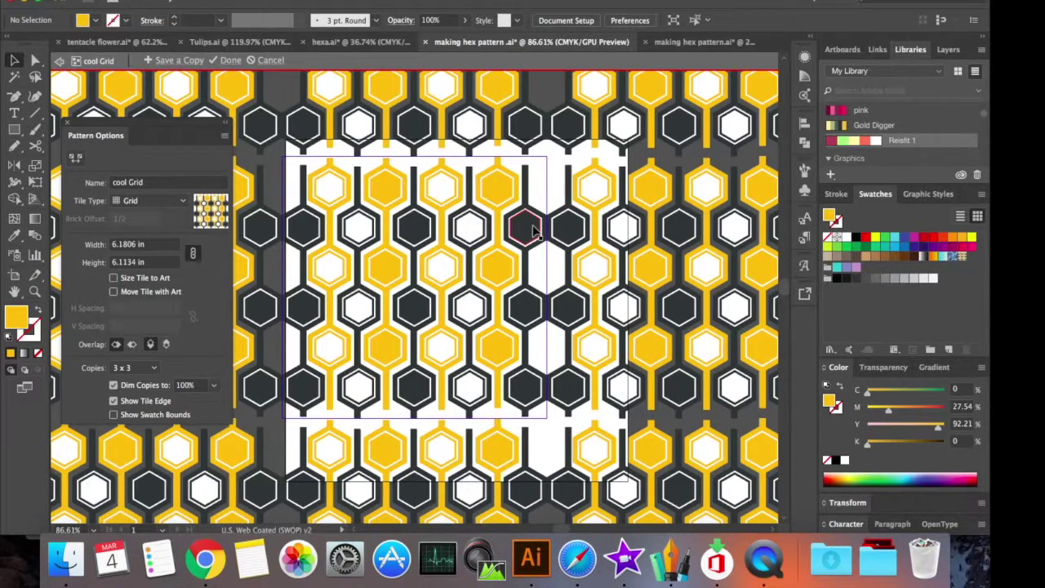
Return to the hex pattern document and select all its tile artwork
{"action": "key", "text": "super+grave"}
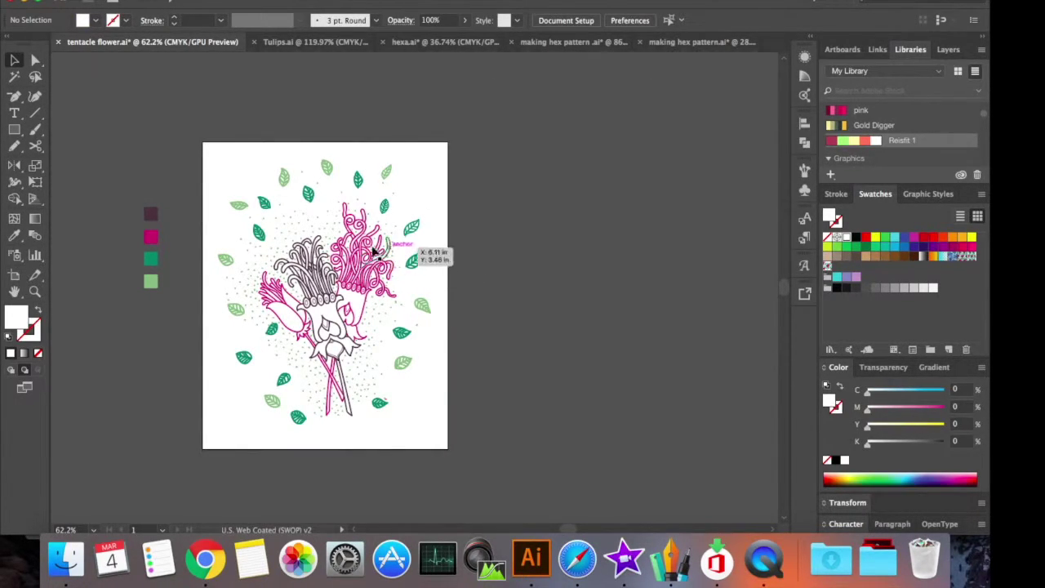
{"action": "left_click", "coordinate": [445, 42]}
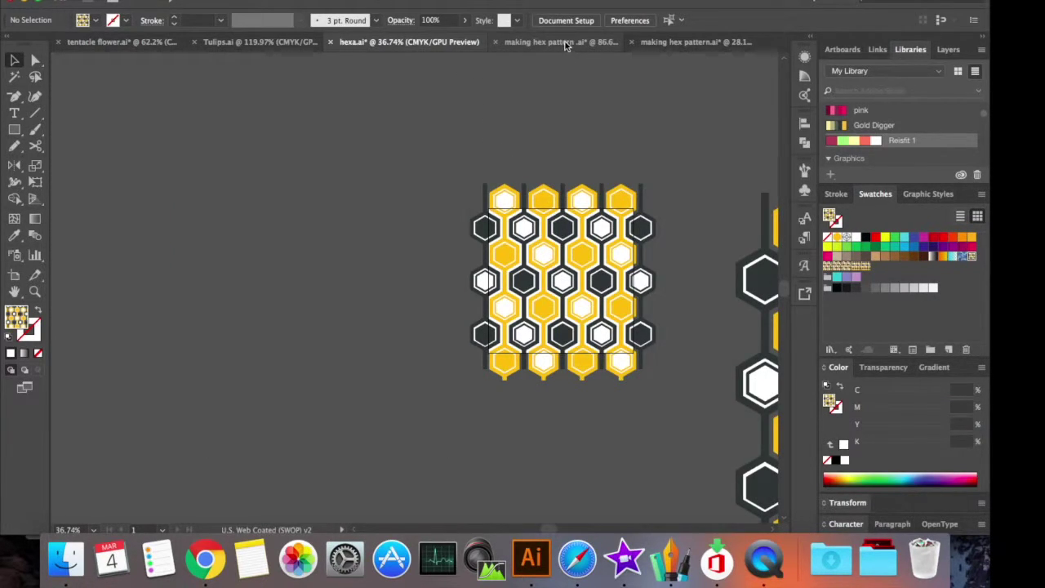
{"action": "left_click", "coordinate": [556, 43]}
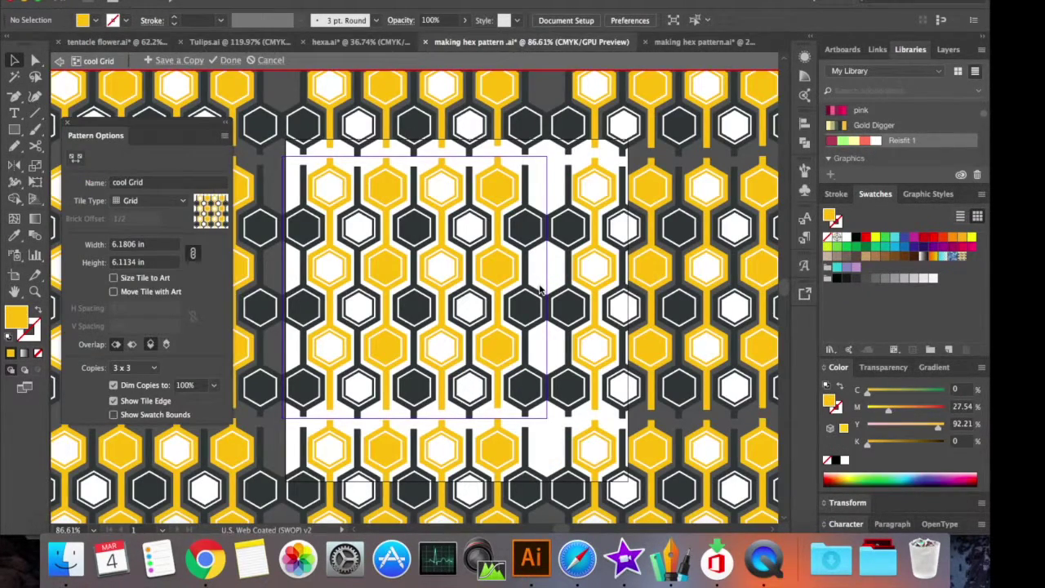
{"action": "key", "text": "ctrl+a"}
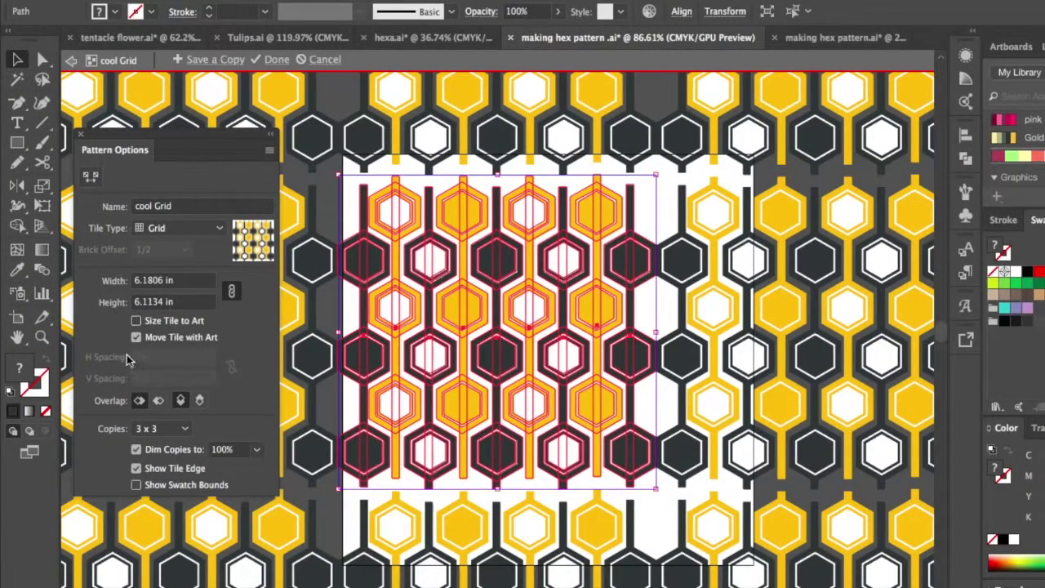
Turn on Move Tile with Art and test scaling and moving the hexagon artwork
{"action": "left_click", "coordinate": [155, 292]}
{"action": "left_click_drag", "start_coordinate": [658, 490], "coordinate": [700, 535]}
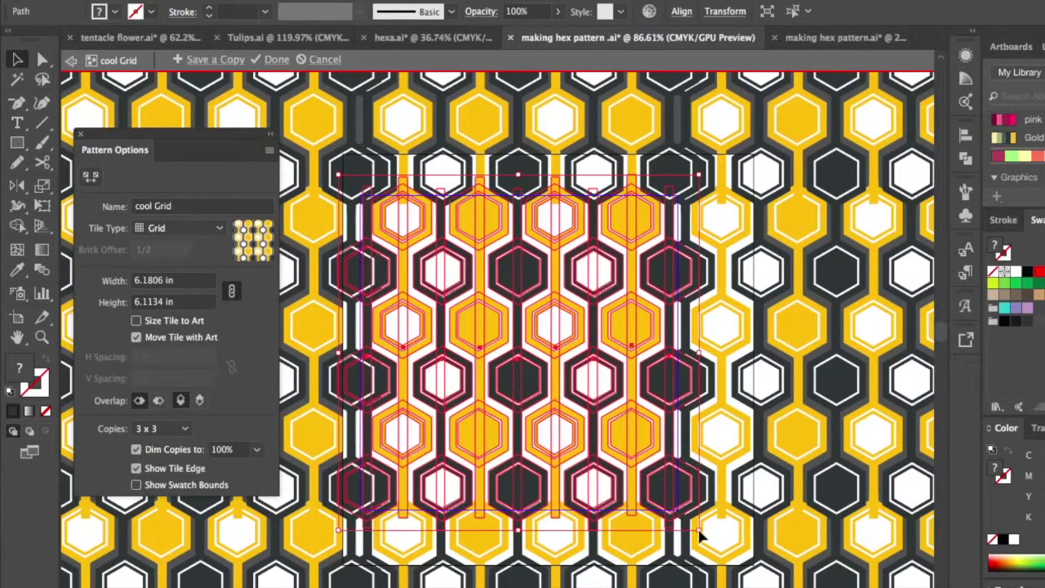
{"action": "key", "text": "ctrl+z"}
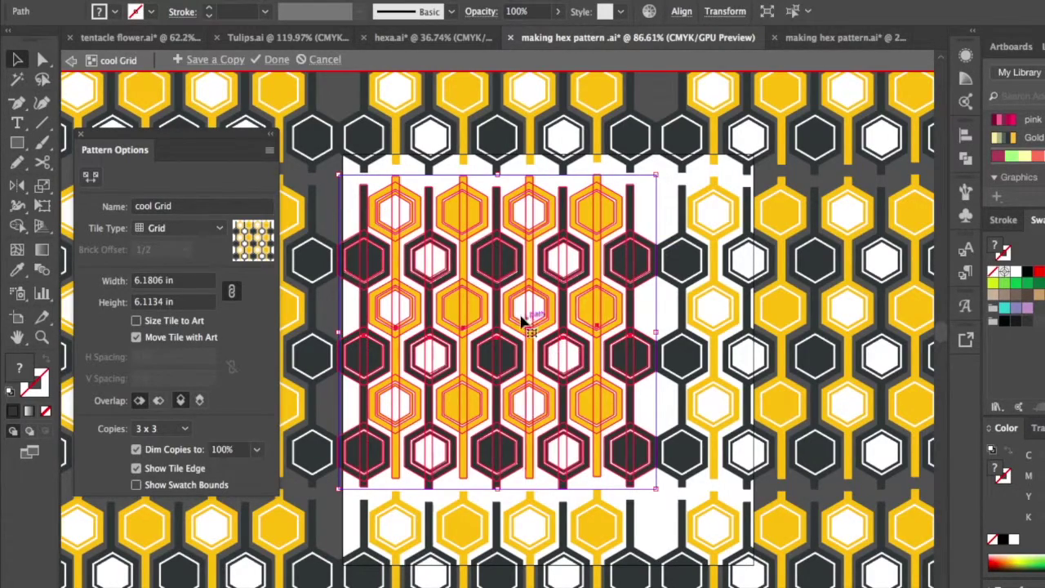
{"action": "left_click_drag", "start_coordinate": [535, 306], "coordinate": [701, 304]}
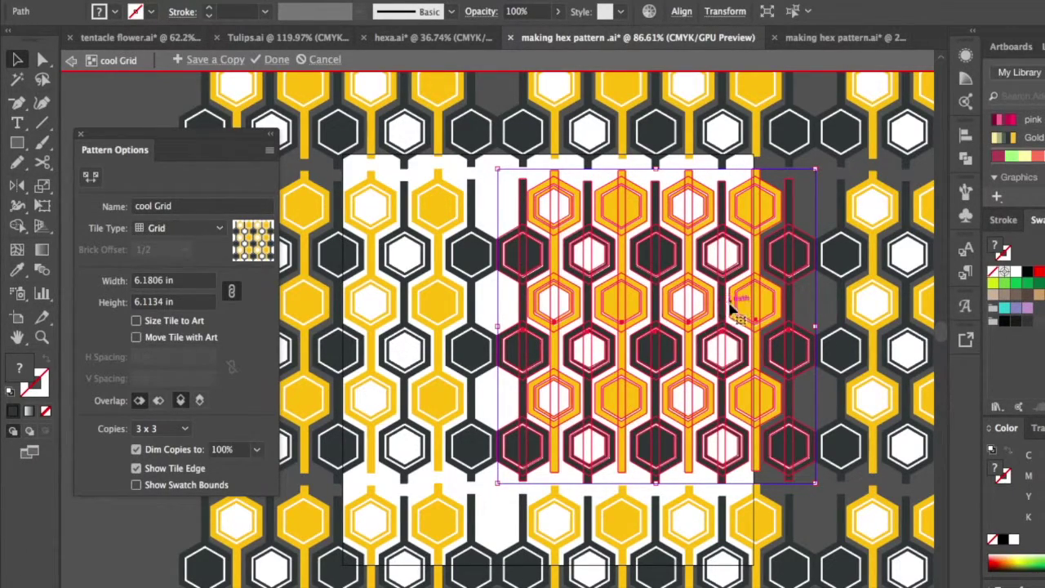
{"action": "left_click_drag", "start_coordinate": [637, 303], "coordinate": [508, 316]}
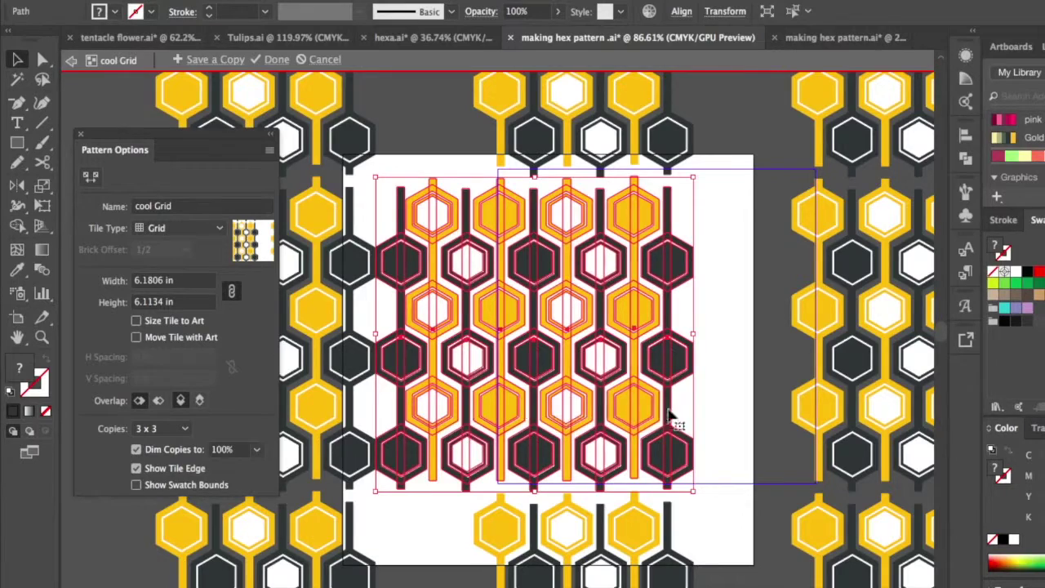
{"action": "scroll", "coordinate": [677, 410], "scroll_direction": "right", "scroll_amount": 2}
{"action": "scroll", "coordinate": [680, 419], "scroll_direction": "left", "scroll_amount": 5}
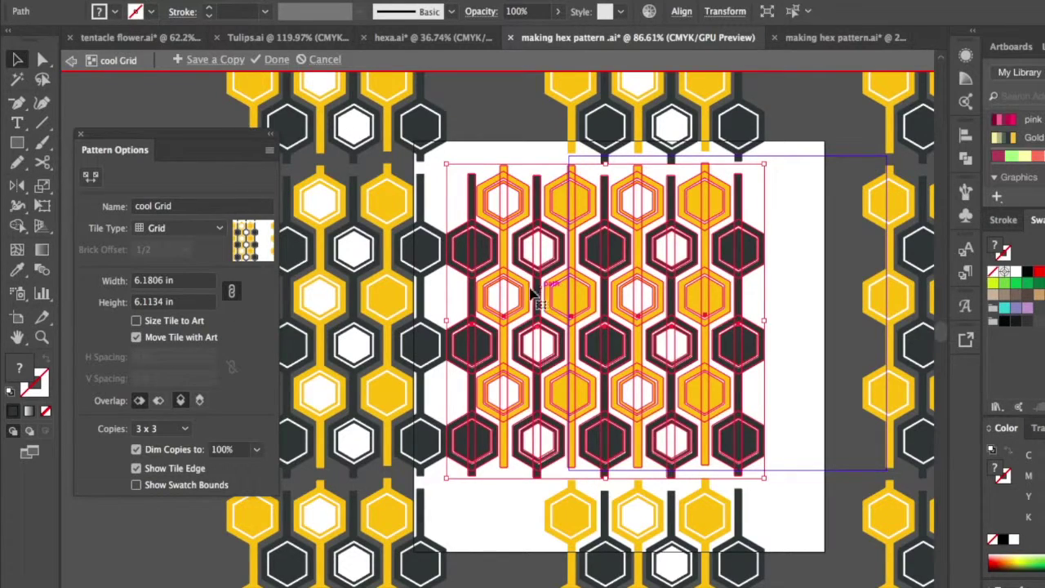
Undo the artwork moves back to the original position, then go to the hexa document
{"action": "left_click", "coordinate": [653, 350]}
{"action": "key", "text": "ctrl+z"}
{"action": "key", "text": "ctrl+z"}
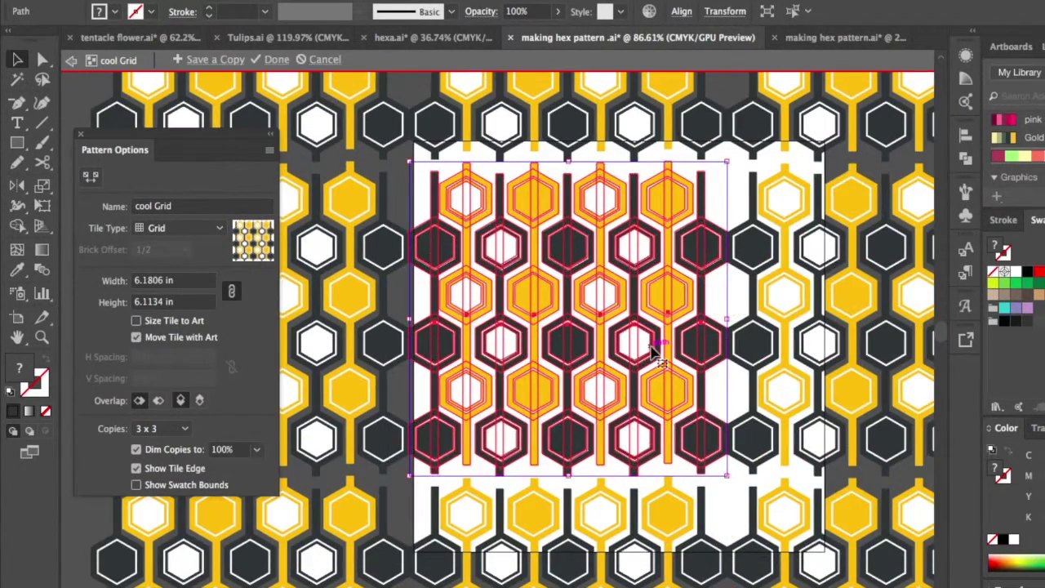
{"action": "key", "text": "ctrl+z"}
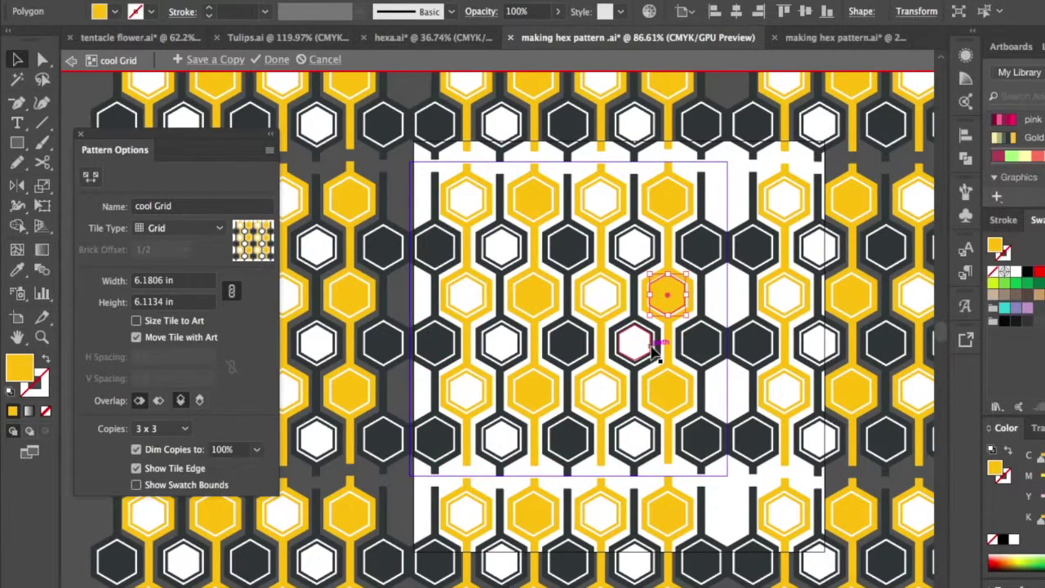
{"action": "left_click", "coordinate": [742, 165]}
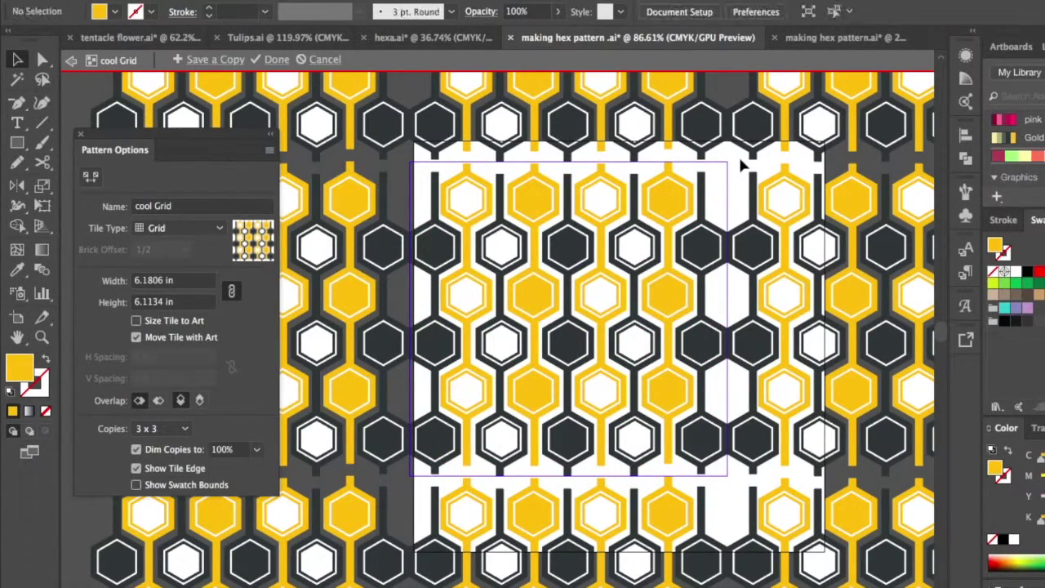
{"action": "left_click", "coordinate": [549, 217]}
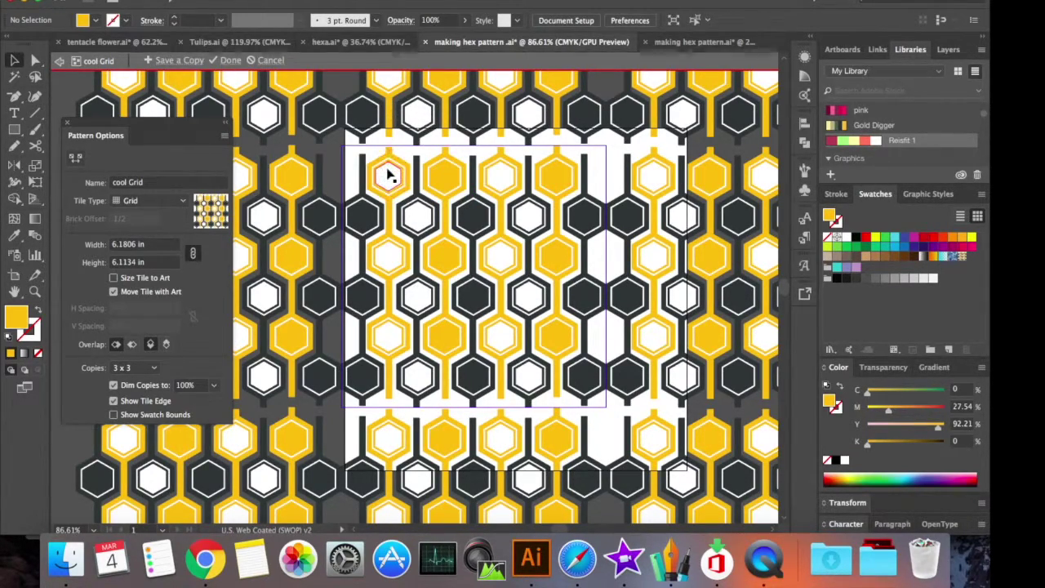
{"action": "left_click", "coordinate": [364, 42]}
Make a pattern from the rectangle and ellipse, accepting the swatch notice
{"action": "left_click", "coordinate": [184, 1]}
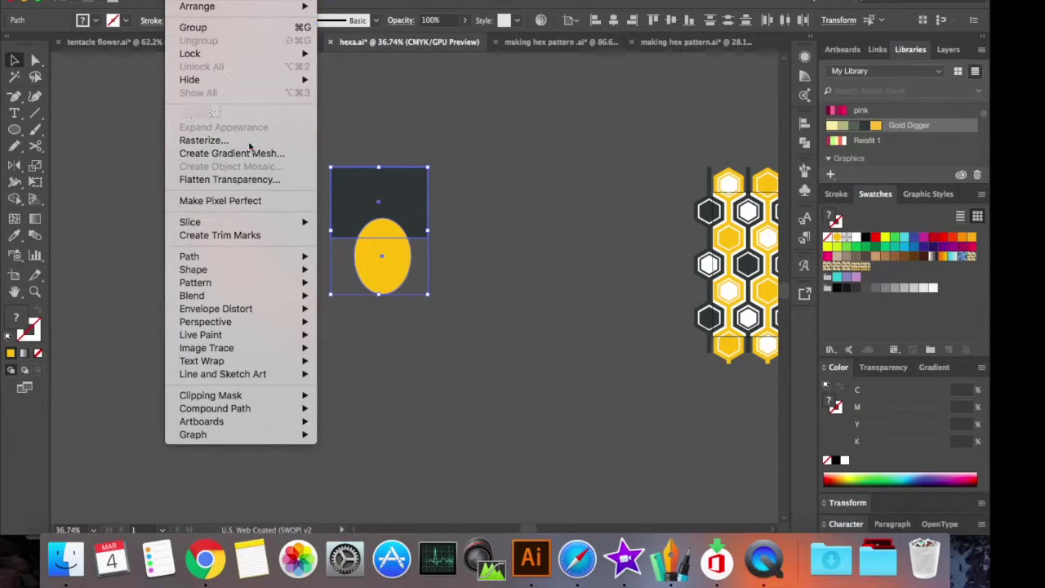
{"action": "mouse_move", "coordinate": [258, 289]}
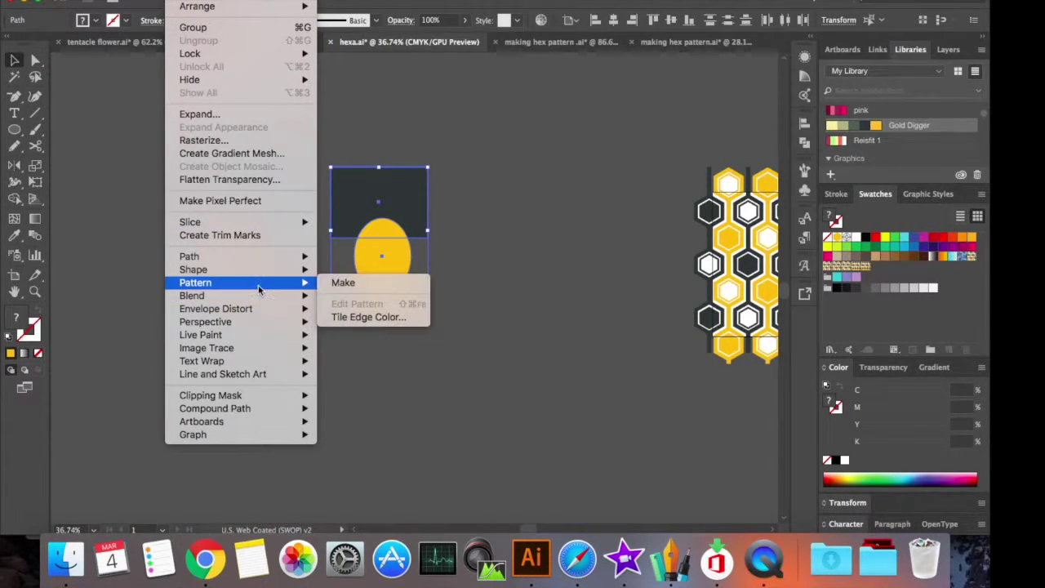
{"action": "left_click", "coordinate": [341, 282]}
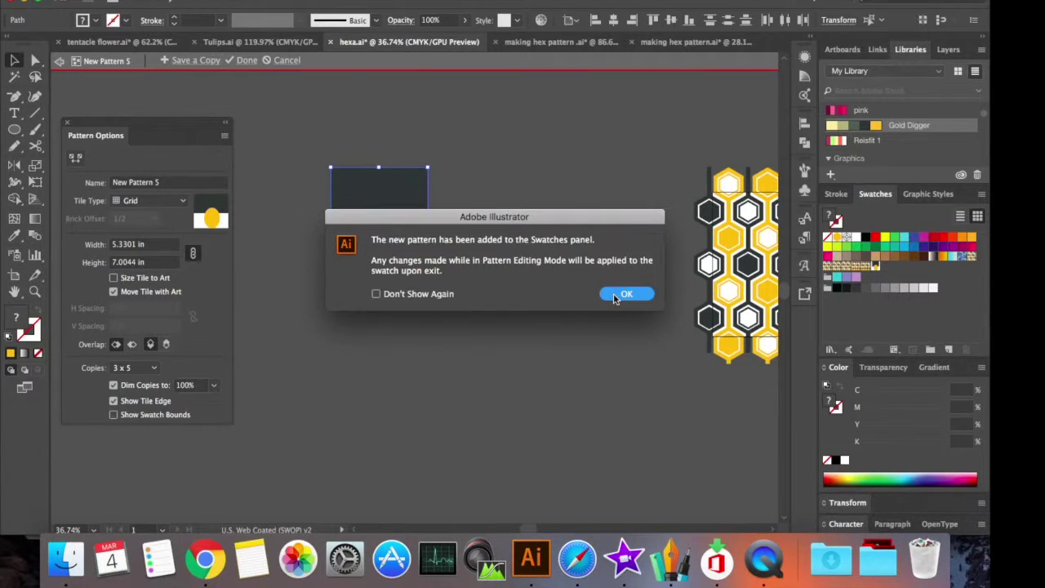
{"action": "left_click", "coordinate": [625, 294]}
Shrink the tile with the Pattern Tile Tool and set Overlap to Bottom in Front
{"action": "scroll", "coordinate": [592, 263], "scroll_direction": "down", "scroll_amount": 1}
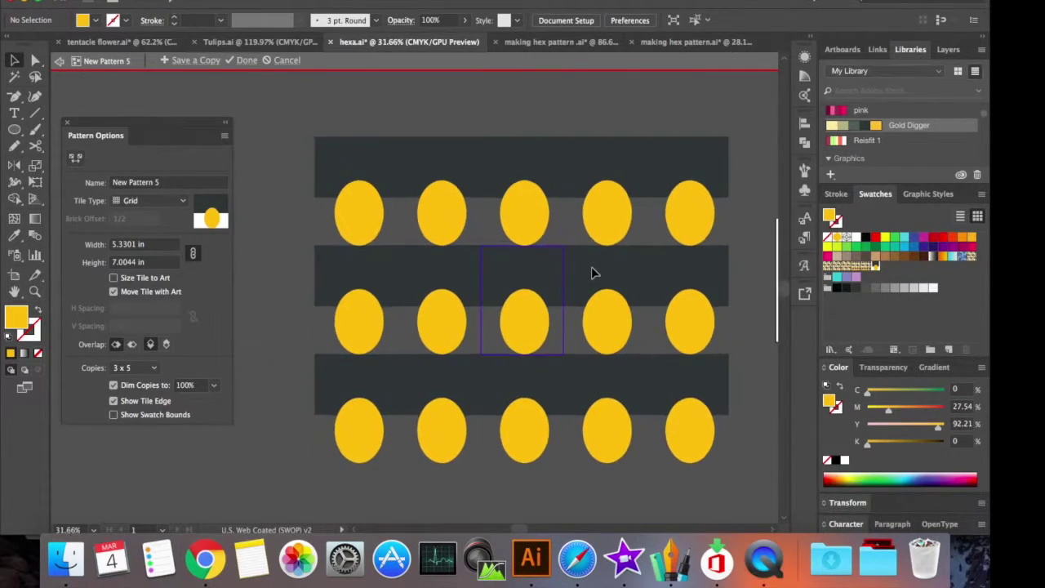
{"action": "scroll", "coordinate": [591, 266], "scroll_direction": "down", "scroll_amount": 1}
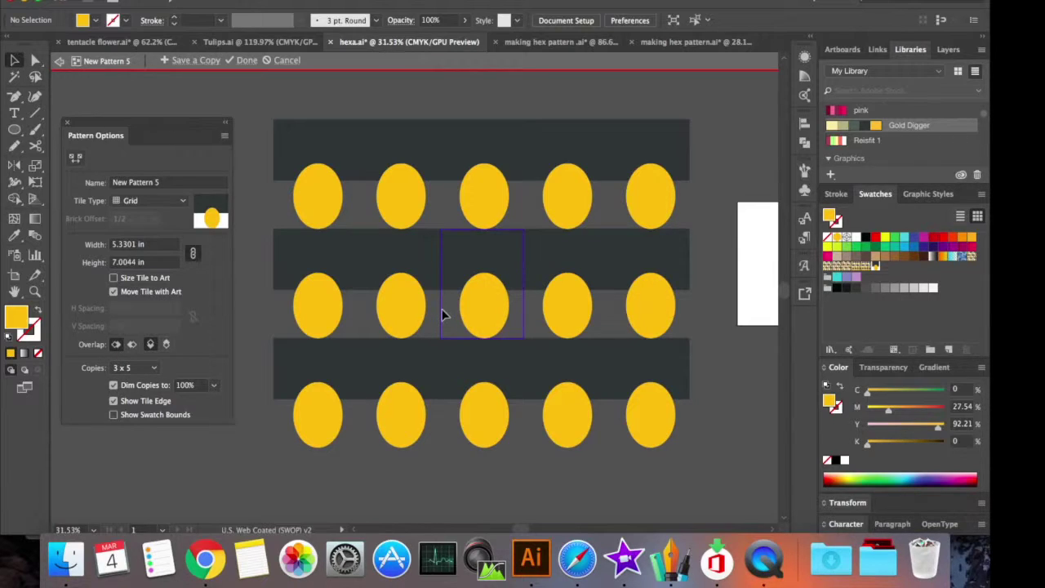
{"action": "left_click", "coordinate": [74, 157]}
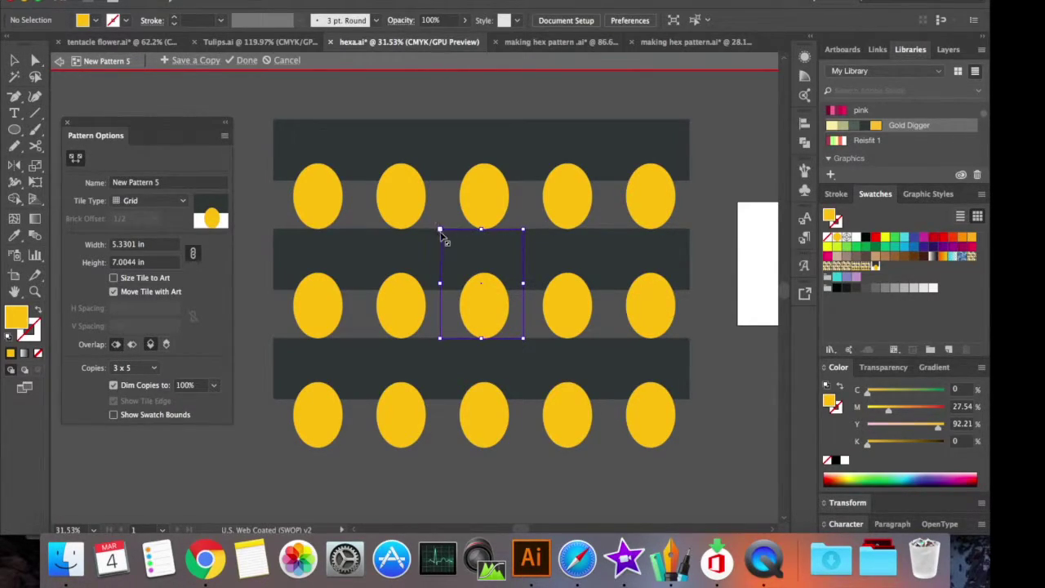
{"action": "left_click_drag", "start_coordinate": [439, 230], "coordinate": [453, 245]}
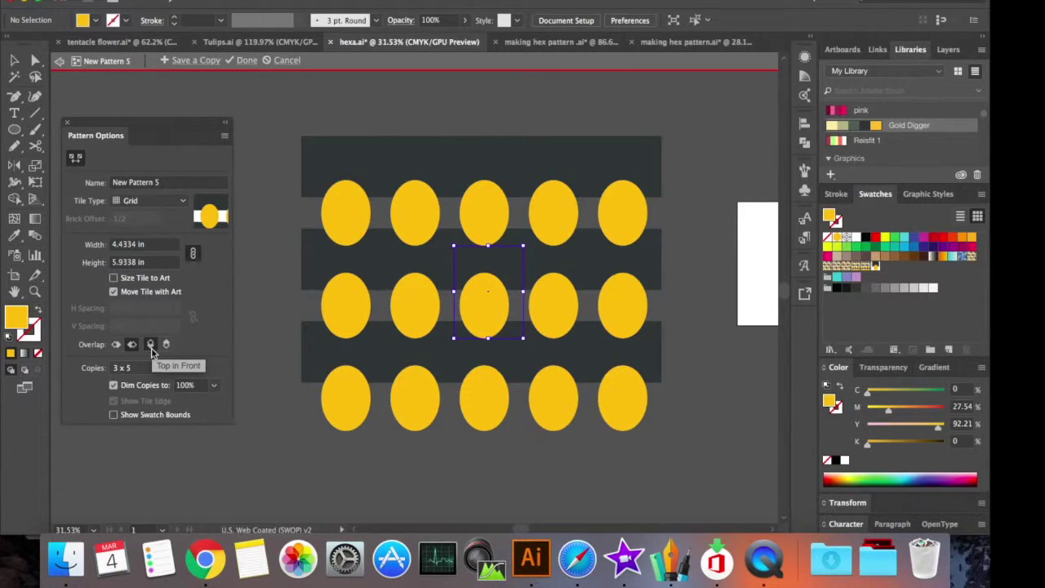
{"action": "left_click", "coordinate": [167, 345]}
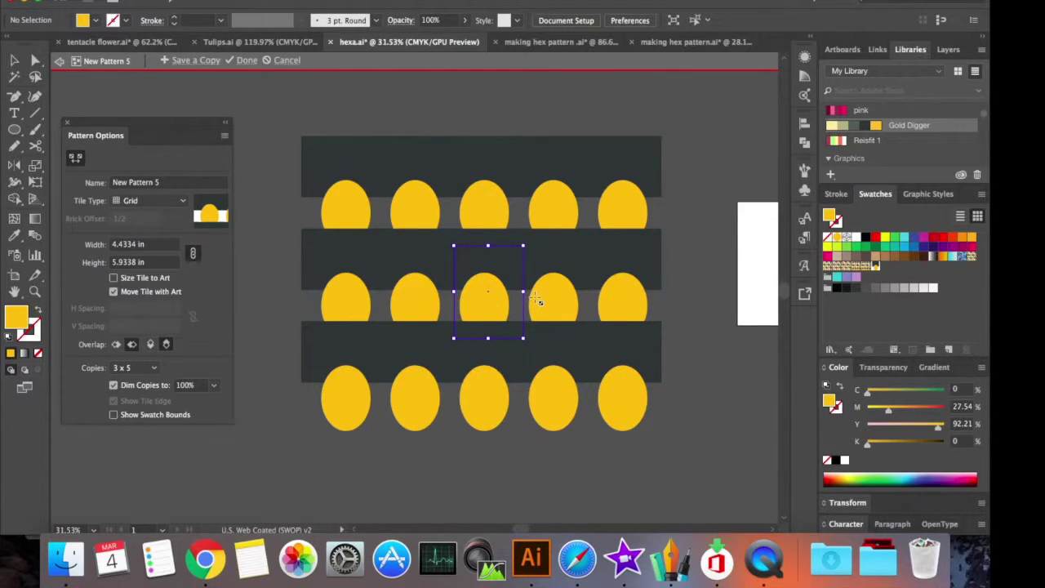
Back in the hex pattern, enable Dim Copies and try 5 x 5 copies before resetting to 3 x 3
{"action": "left_click", "coordinate": [566, 42]}
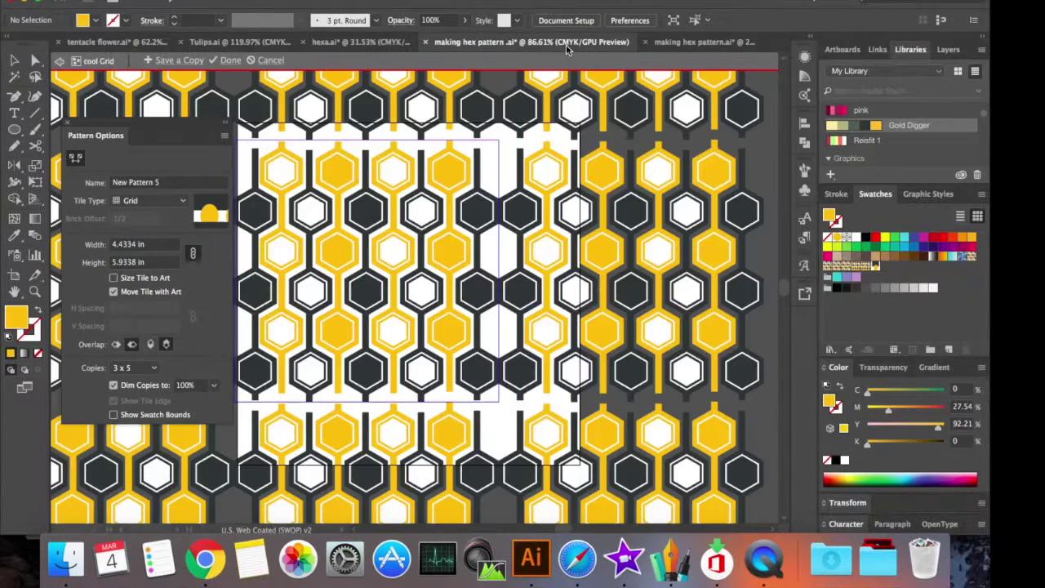
{"action": "scroll", "coordinate": [552, 253], "scroll_direction": "left", "scroll_amount": 5}
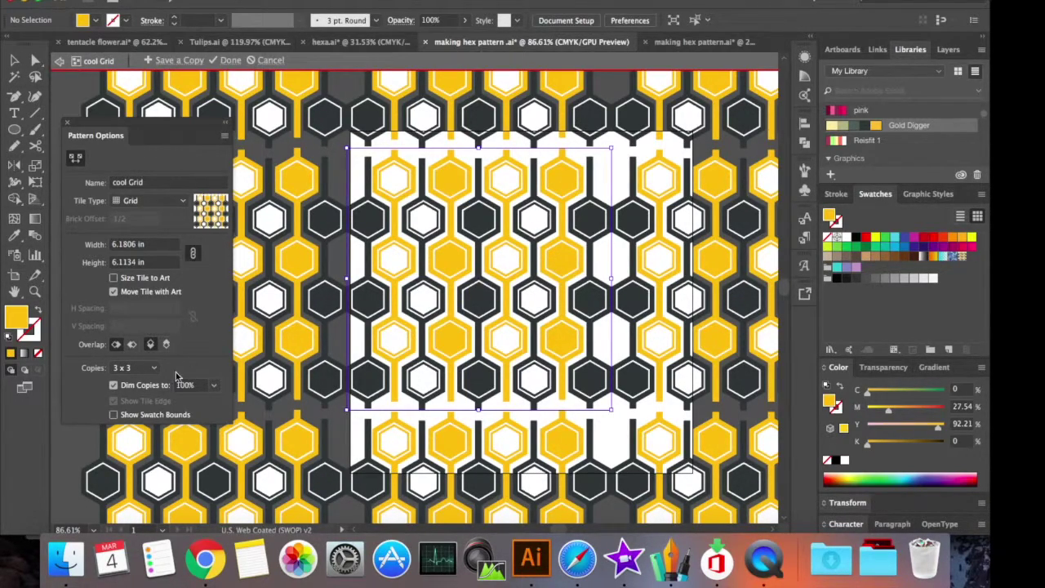
{"action": "left_click", "coordinate": [113, 385]}
{"action": "scroll", "coordinate": [410, 309], "scroll_direction": "down", "scroll_amount": 2}
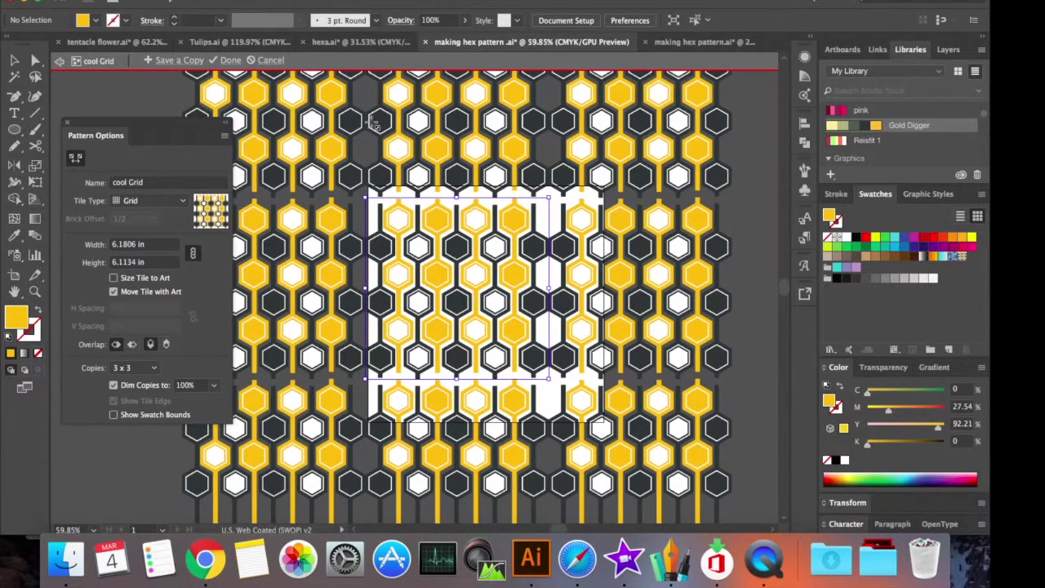
{"action": "left_click", "coordinate": [156, 370]}
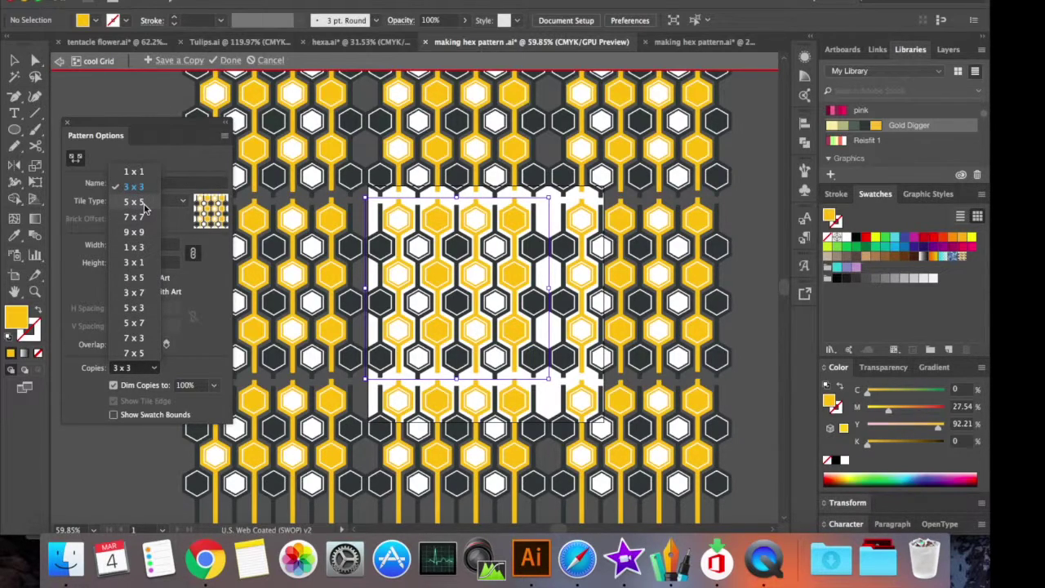
{"action": "left_click", "coordinate": [143, 202]}
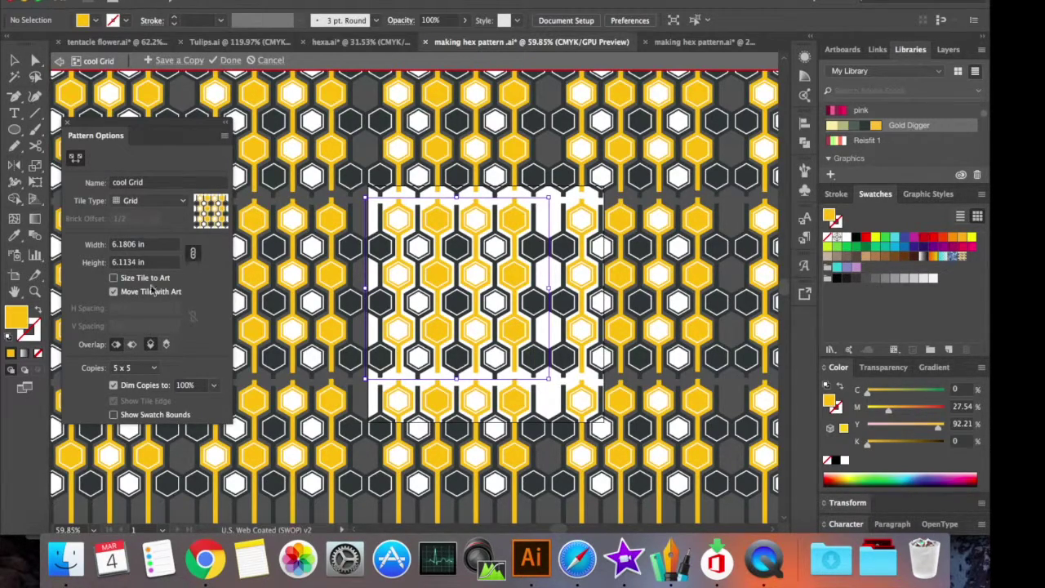
{"action": "left_click", "coordinate": [155, 370]}
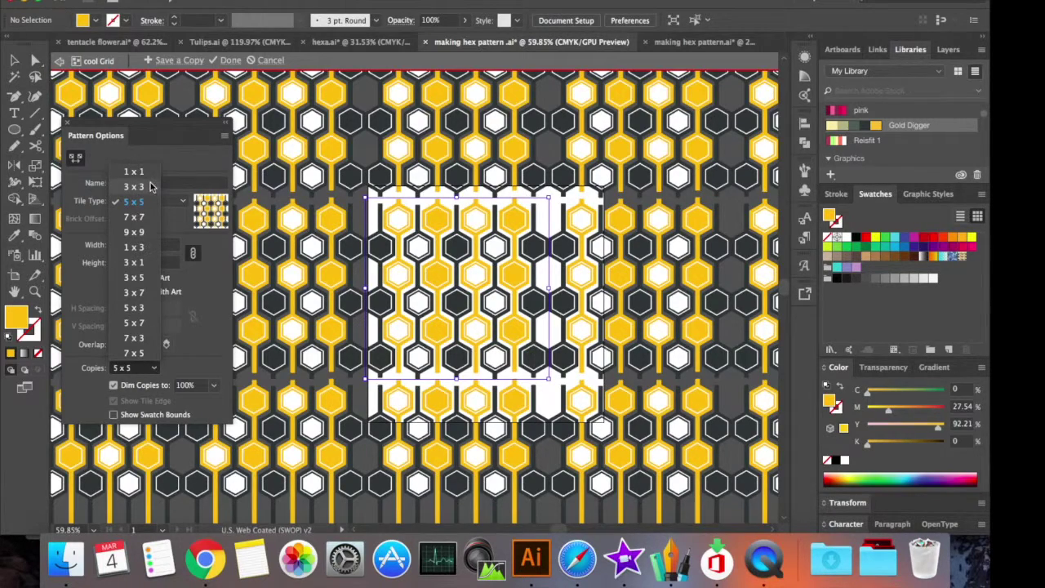
{"action": "left_click", "coordinate": [154, 187]}
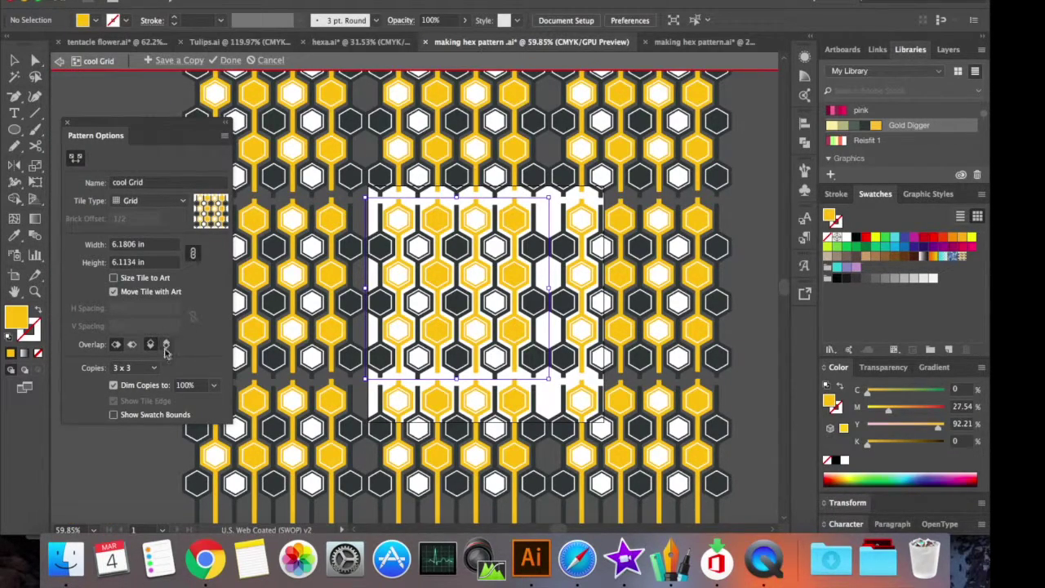
Try dimming the copies to 40%, then restore them to 100%
{"action": "left_click", "coordinate": [214, 387]}
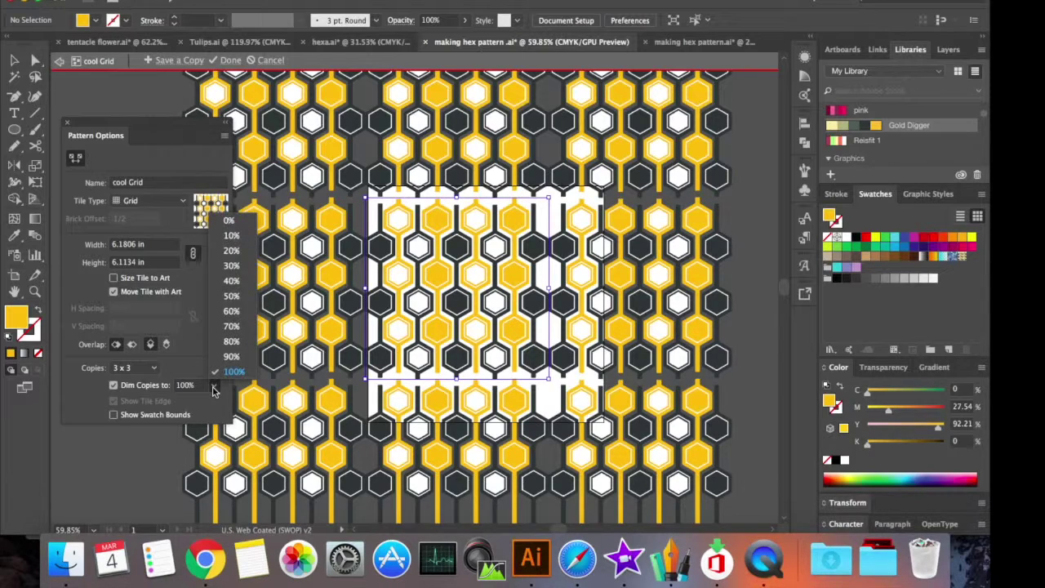
{"action": "left_click", "coordinate": [232, 281]}
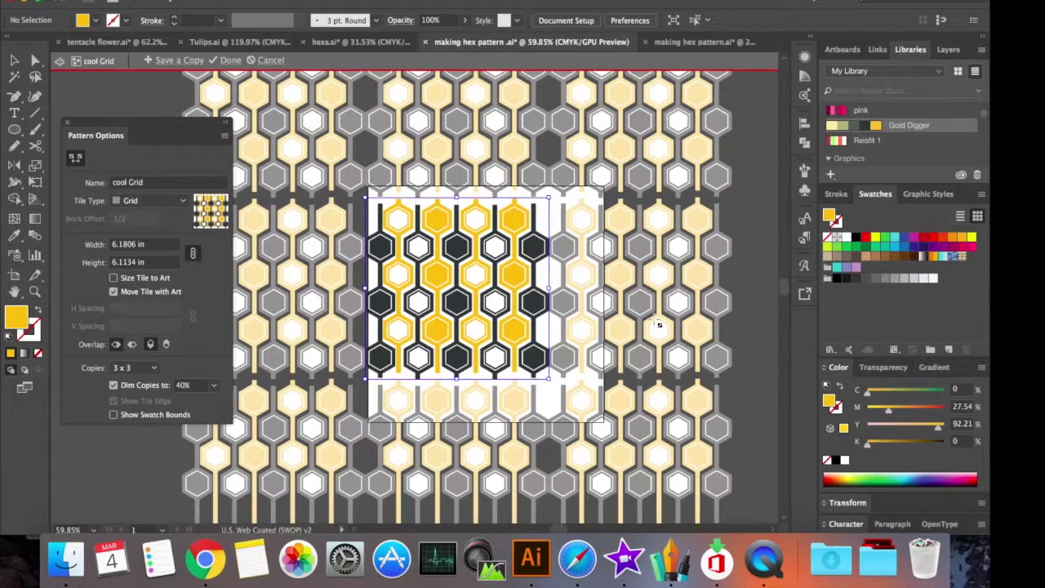
{"action": "left_click", "coordinate": [214, 385]}
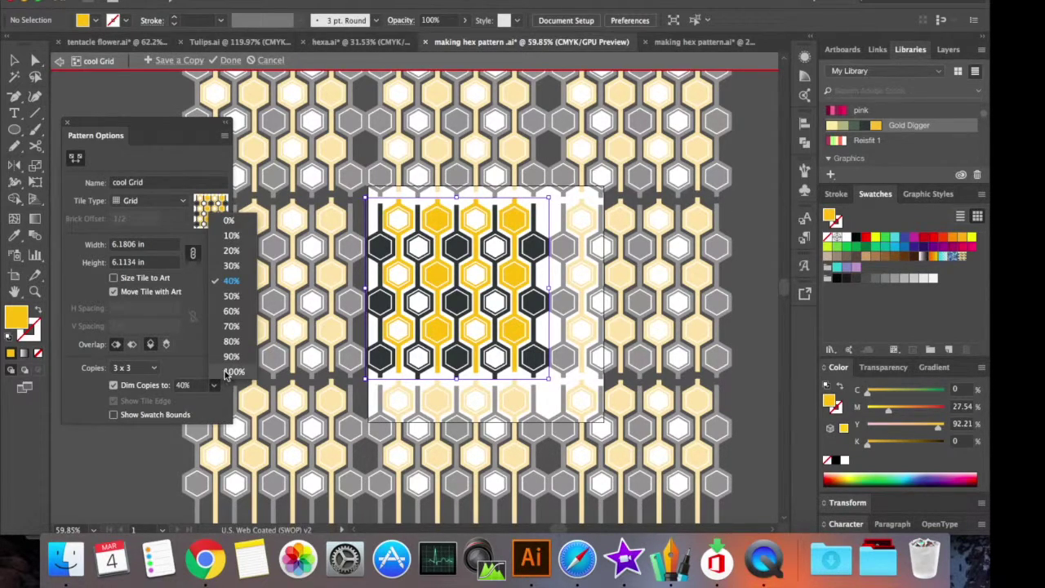
{"action": "left_click", "coordinate": [227, 375]}
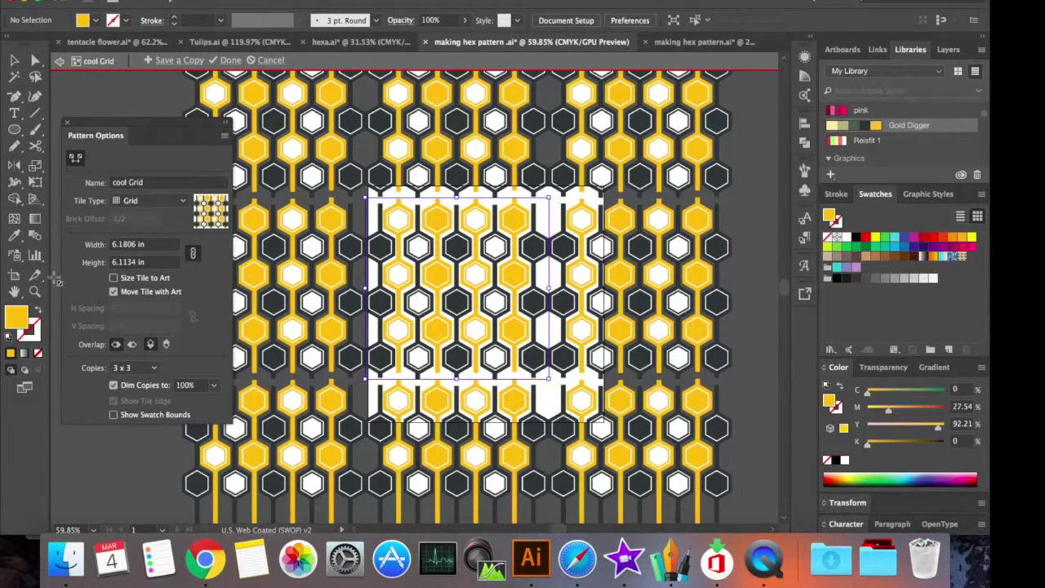
Drag the tile's top edge down and right edge left to 5.1779 × 3.6761 in
{"action": "scroll", "coordinate": [519, 273], "scroll_direction": "up", "scroll_amount": 1}
{"action": "scroll", "coordinate": [380, 214], "scroll_direction": "up", "scroll_amount": 5}
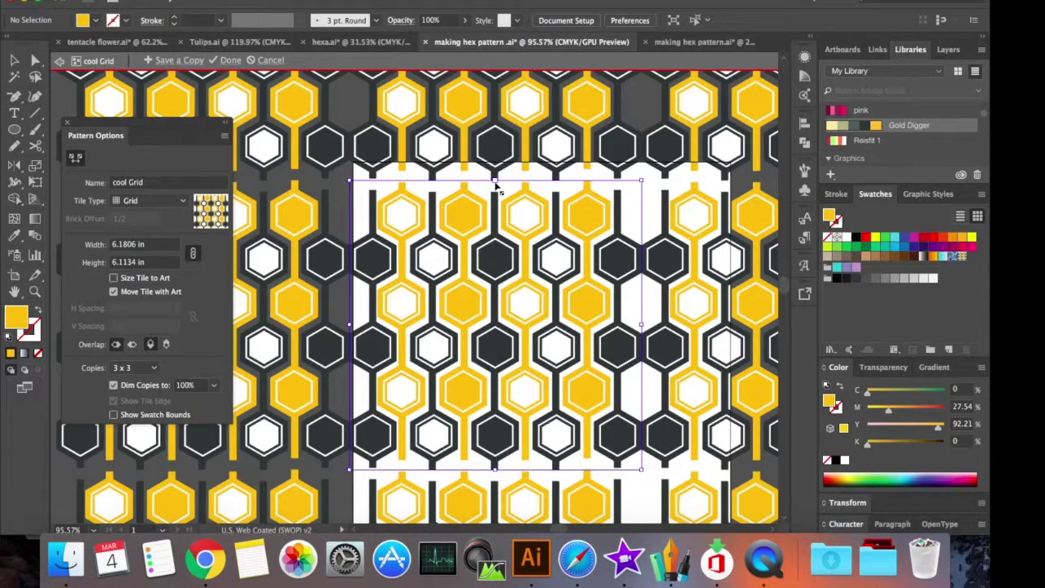
{"action": "left_click_drag", "start_coordinate": [495, 183], "coordinate": [498, 234]}
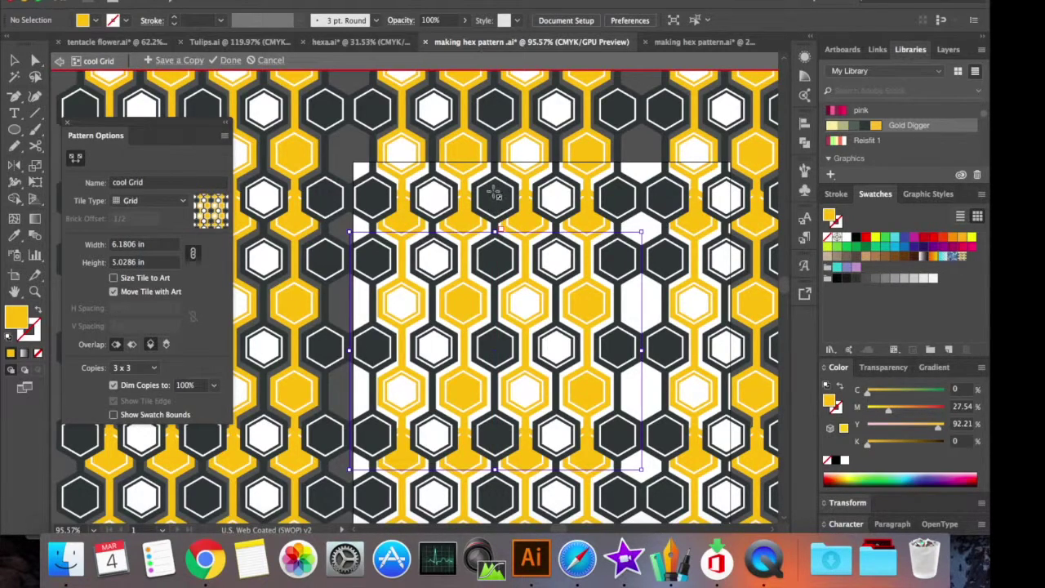
{"action": "left_click_drag", "start_coordinate": [499, 234], "coordinate": [498, 299]}
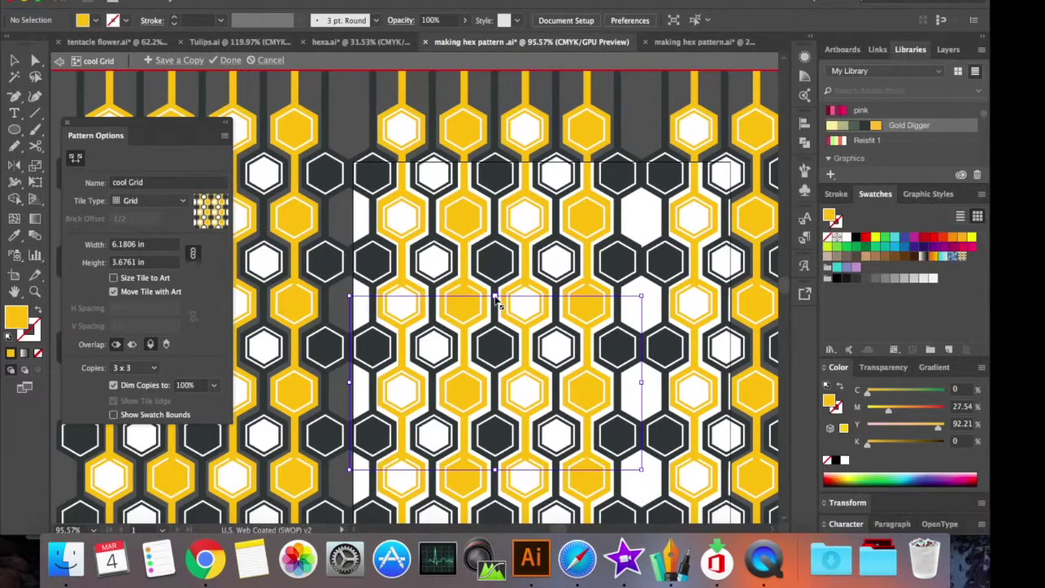
{"action": "scroll", "coordinate": [506, 318], "scroll_direction": "down", "scroll_amount": 5}
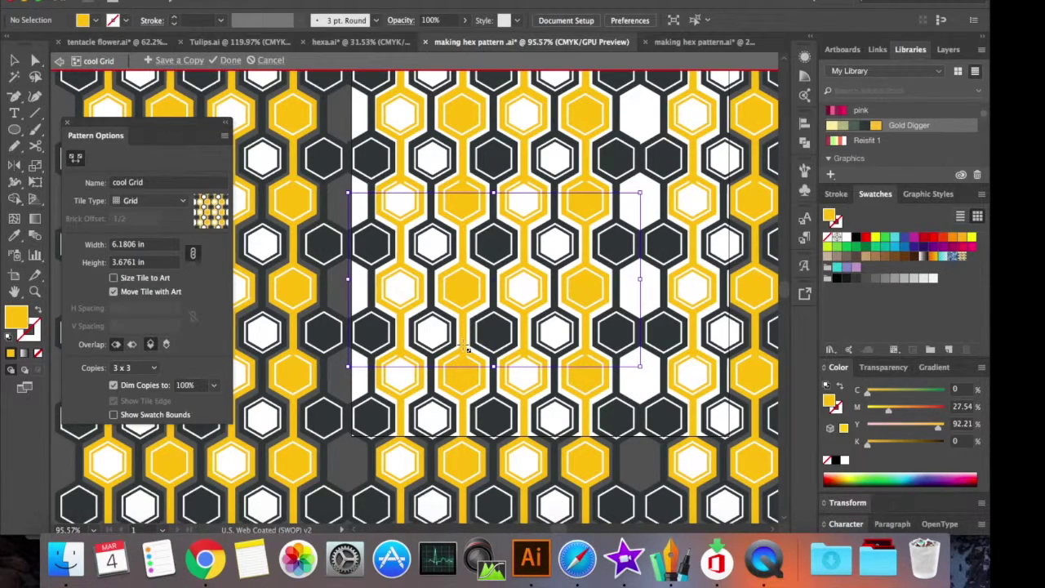
{"action": "scroll", "coordinate": [558, 356], "scroll_direction": "up", "scroll_amount": 3}
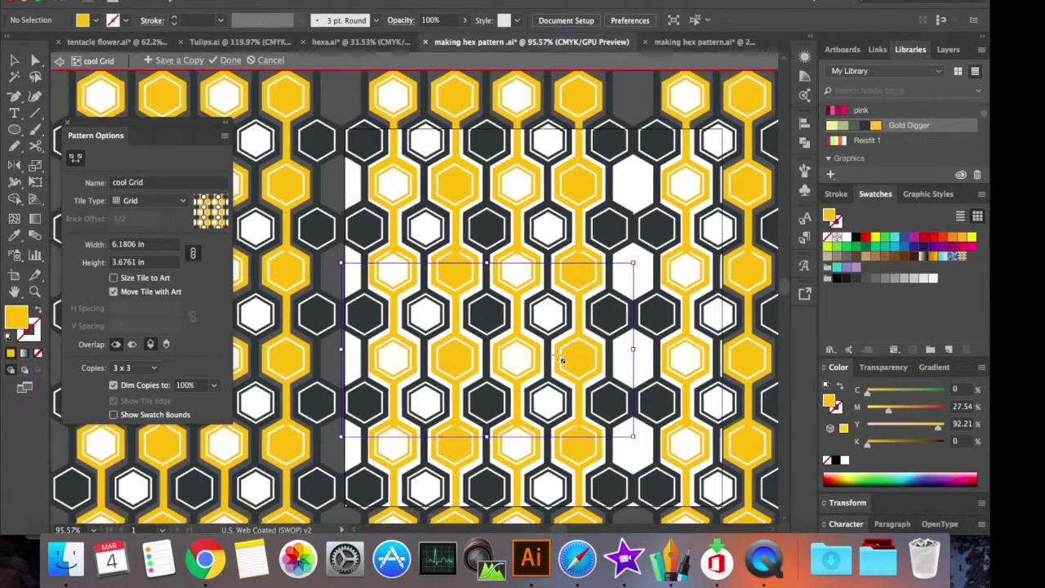
{"action": "left_click_drag", "start_coordinate": [635, 354], "coordinate": [586, 353]}
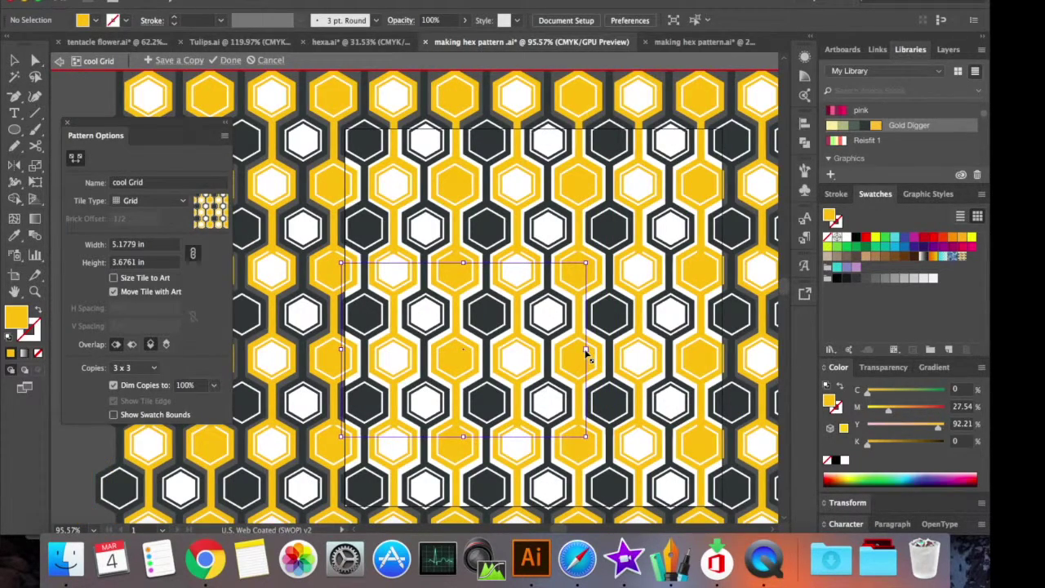
{"action": "scroll", "coordinate": [496, 358], "scroll_direction": "down", "scroll_amount": 2}
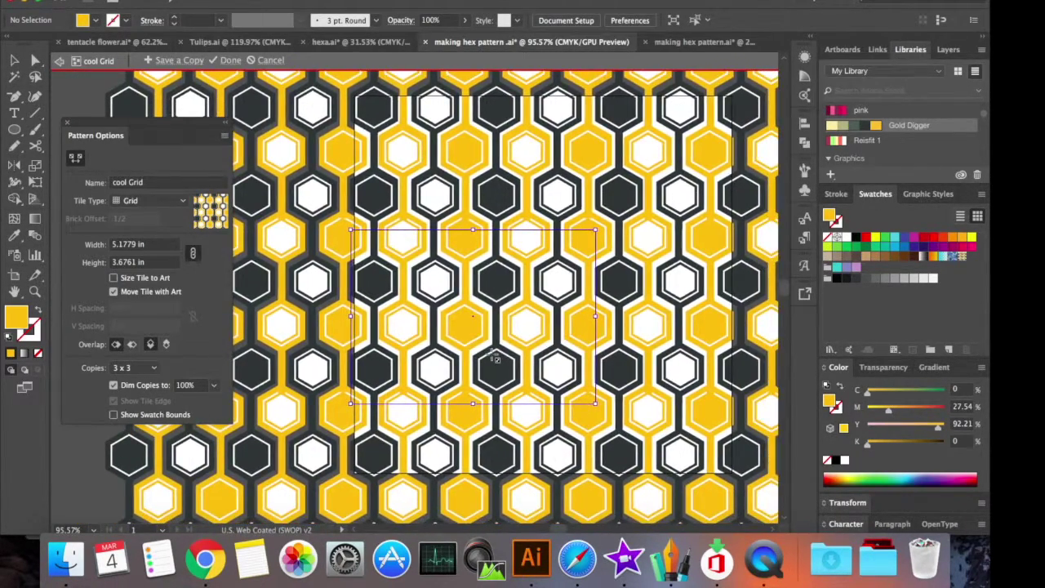
{"action": "scroll", "coordinate": [649, 331], "scroll_direction": "right", "scroll_amount": 4}
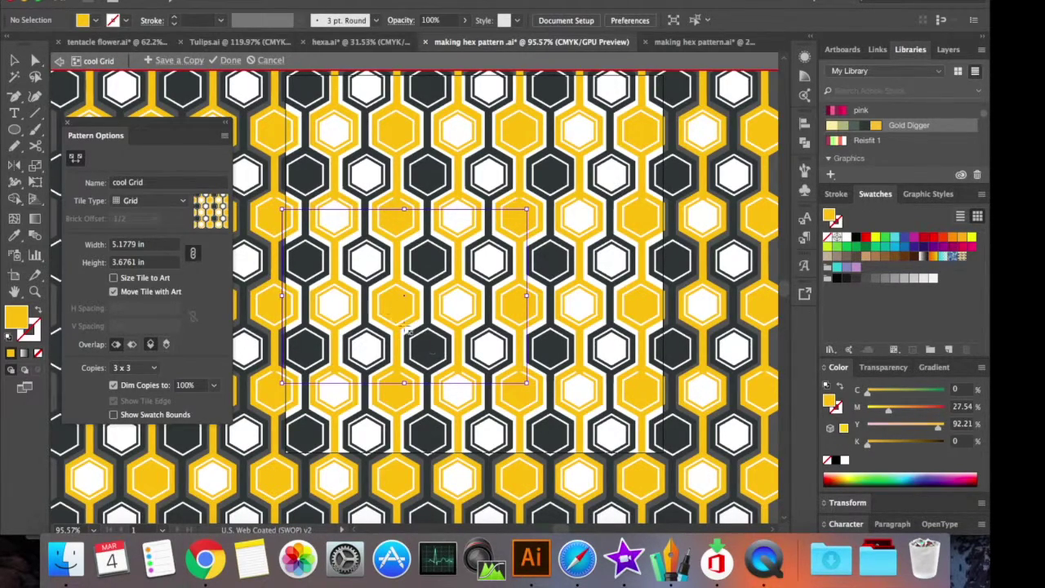
Turn on Show Tile Edge and inspect the four vertical connector bars before deselecting them
{"action": "left_click", "coordinate": [75, 158]}
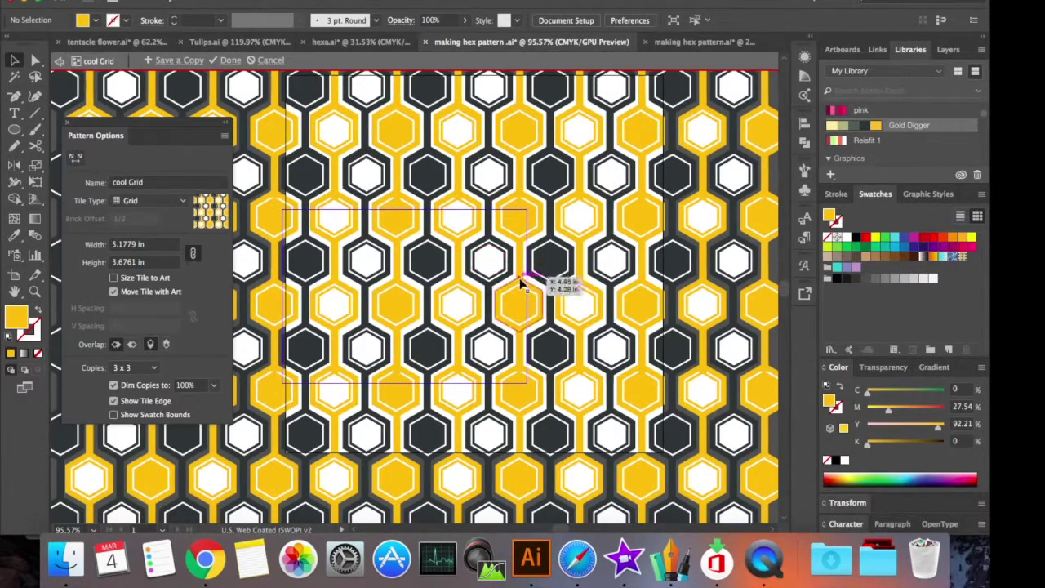
{"action": "left_click", "coordinate": [459, 347]}
{"action": "left_click", "coordinate": [397, 360], "text": "shift"}
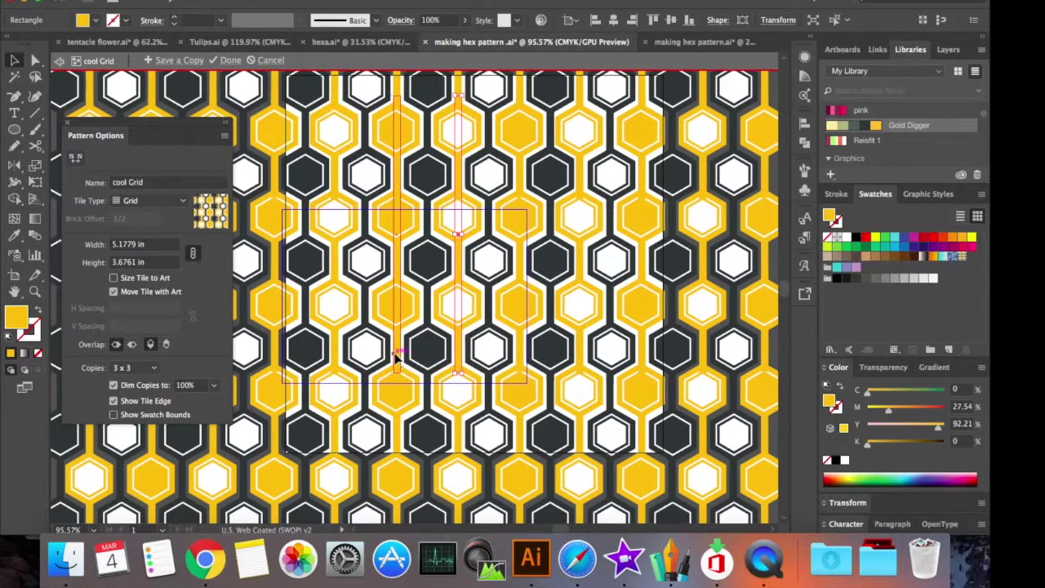
{"action": "left_click", "coordinate": [334, 351], "text": "shift"}
{"action": "left_click", "coordinate": [524, 371], "text": "shift"}
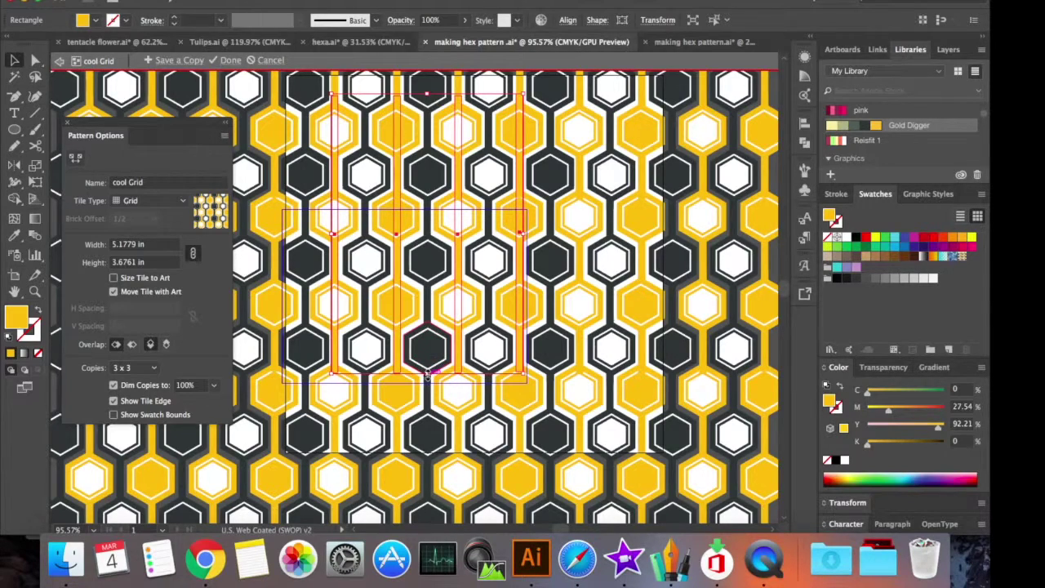
{"action": "left_click", "coordinate": [618, 446]}
{"action": "scroll", "coordinate": [618, 447], "scroll_direction": "left", "scroll_amount": 3}
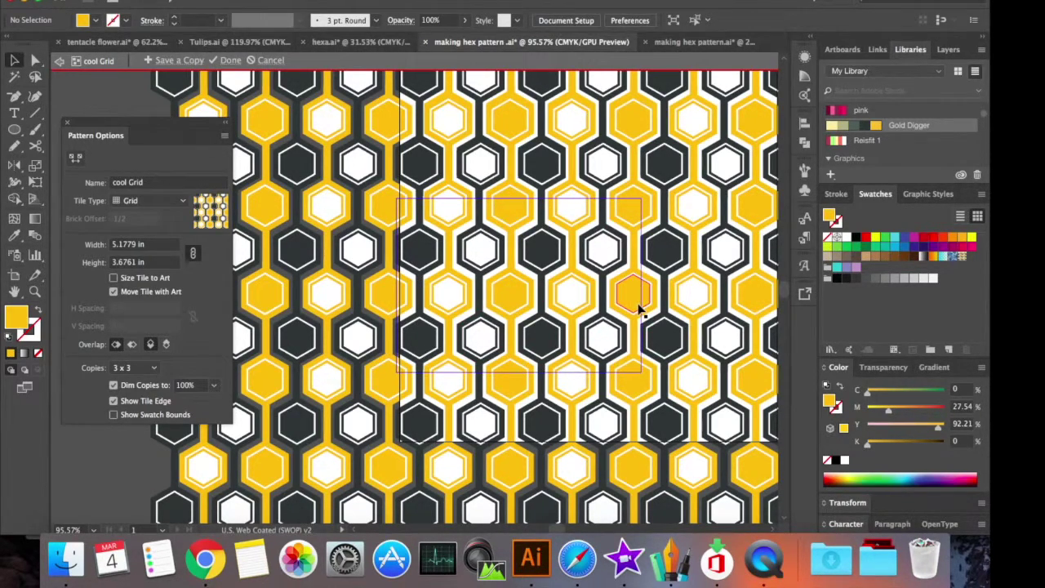
{"action": "scroll", "coordinate": [640, 309], "scroll_direction": "right", "scroll_amount": 3}
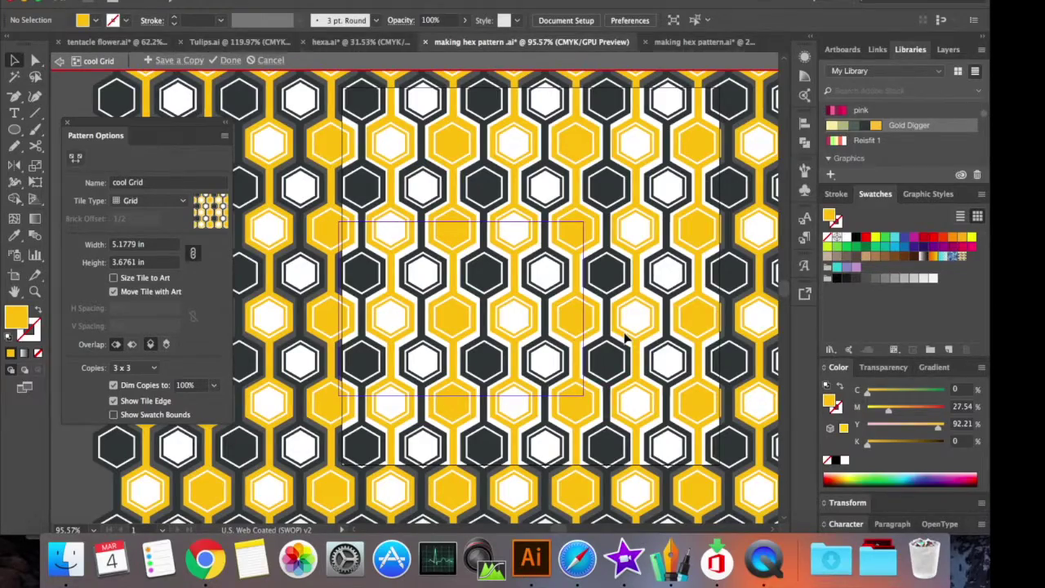
Save a copy of the hexagon pattern as a new pattern named 'c'
{"action": "scroll", "coordinate": [625, 337], "scroll_direction": "up", "scroll_amount": 2}
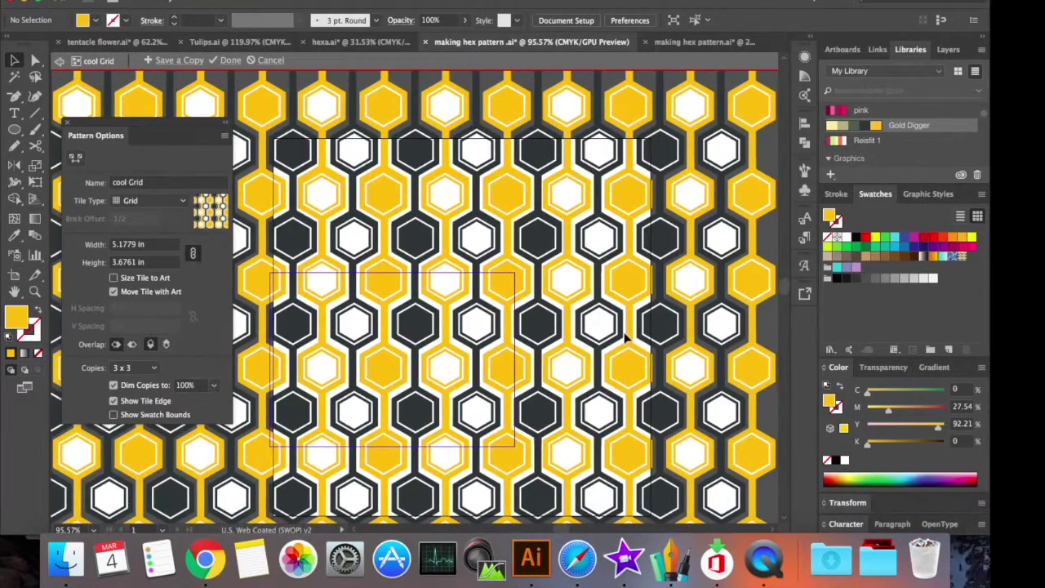
{"action": "scroll", "coordinate": [625, 338], "scroll_direction": "down", "scroll_amount": 3}
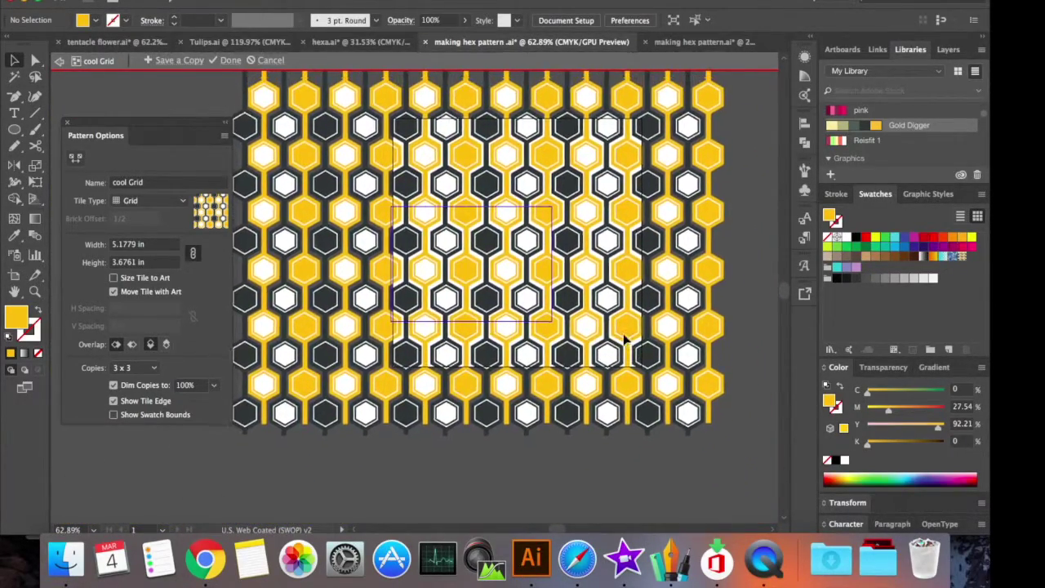
{"action": "scroll", "coordinate": [633, 327], "scroll_direction": "up", "scroll_amount": 3}
{"action": "scroll", "coordinate": [572, 294], "scroll_direction": "down", "scroll_amount": 2}
{"action": "scroll", "coordinate": [572, 294], "scroll_direction": "right", "scroll_amount": 3}
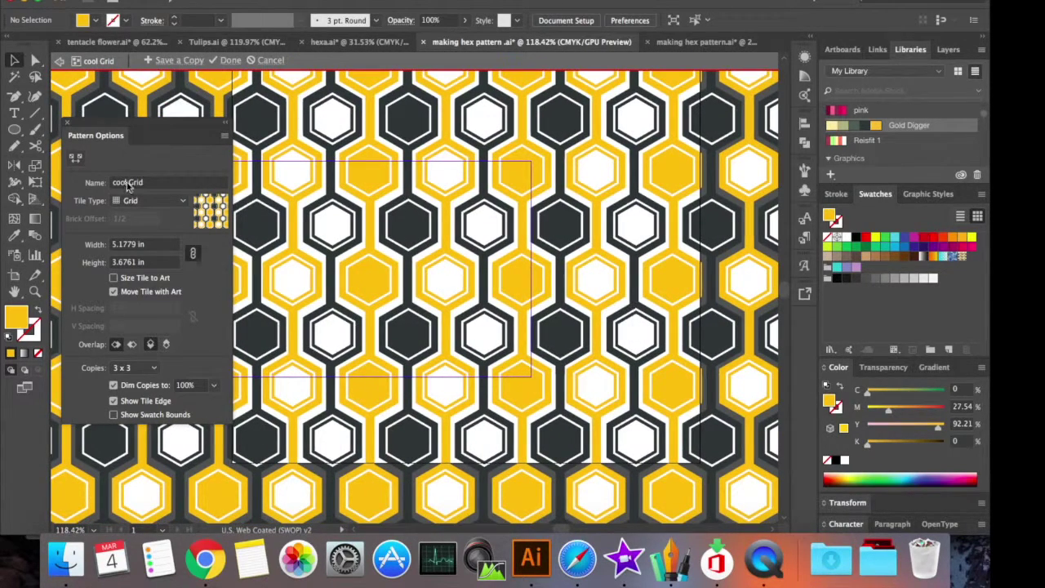
{"action": "left_click", "coordinate": [176, 60]}
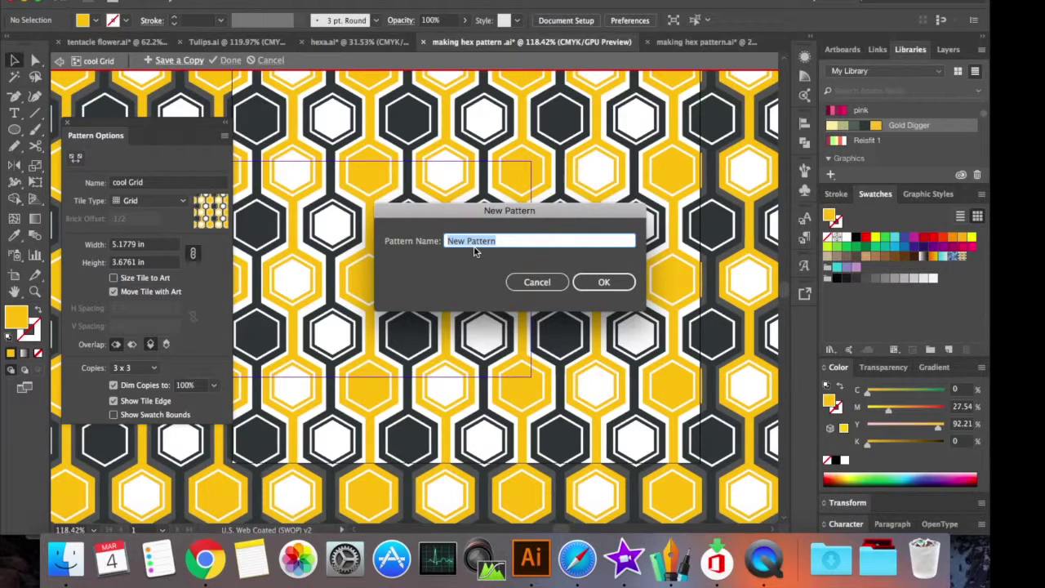
{"action": "type", "text": "c"}
{"action": "left_click", "coordinate": [604, 282]}
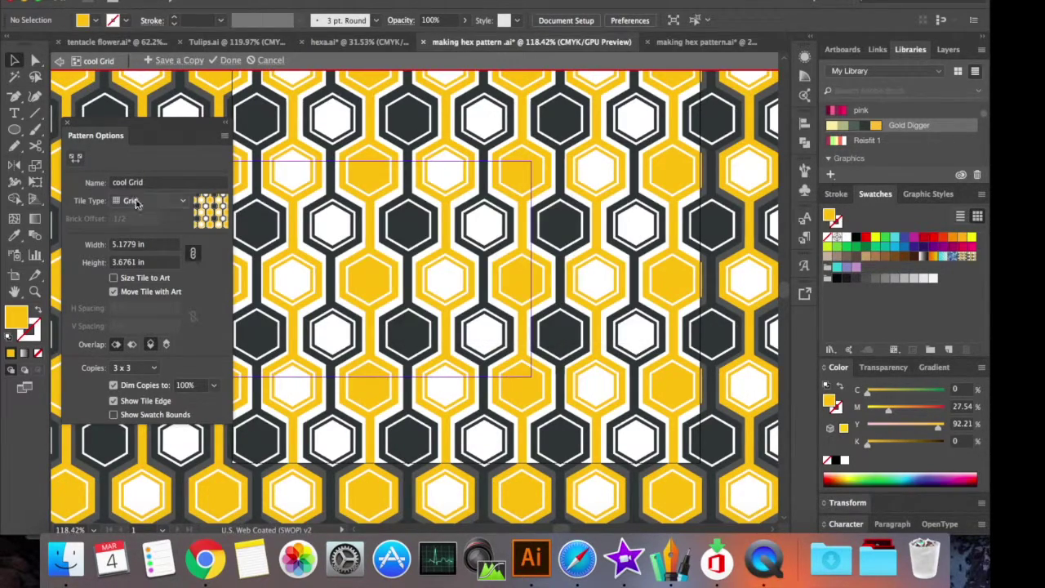
{"action": "left_click", "coordinate": [141, 205]}
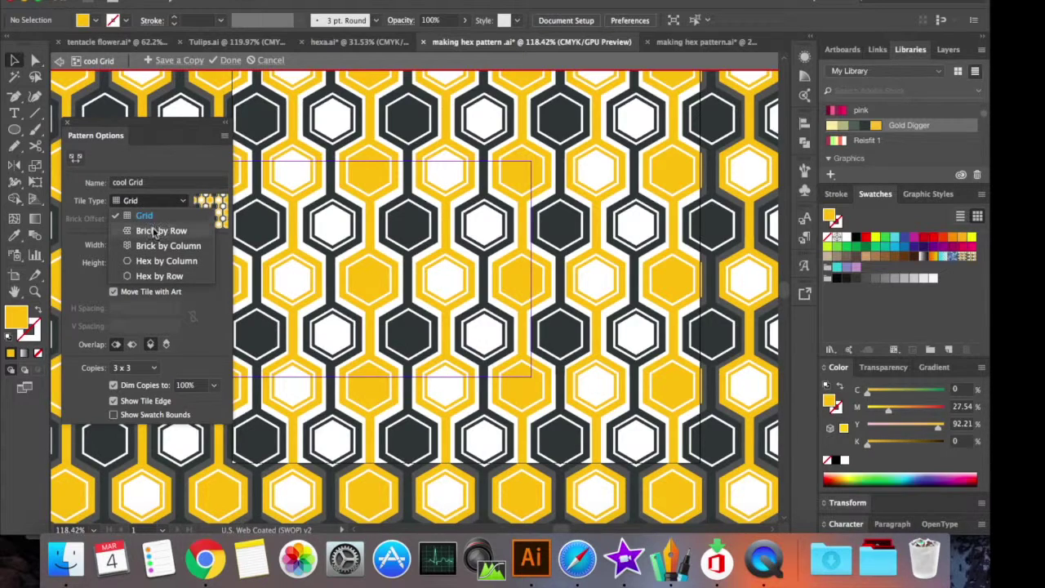
Set the tile type to Brick by Row, try 1/4 and 4/5 offsets, then settle on 1/2
{"action": "left_click", "coordinate": [155, 233]}
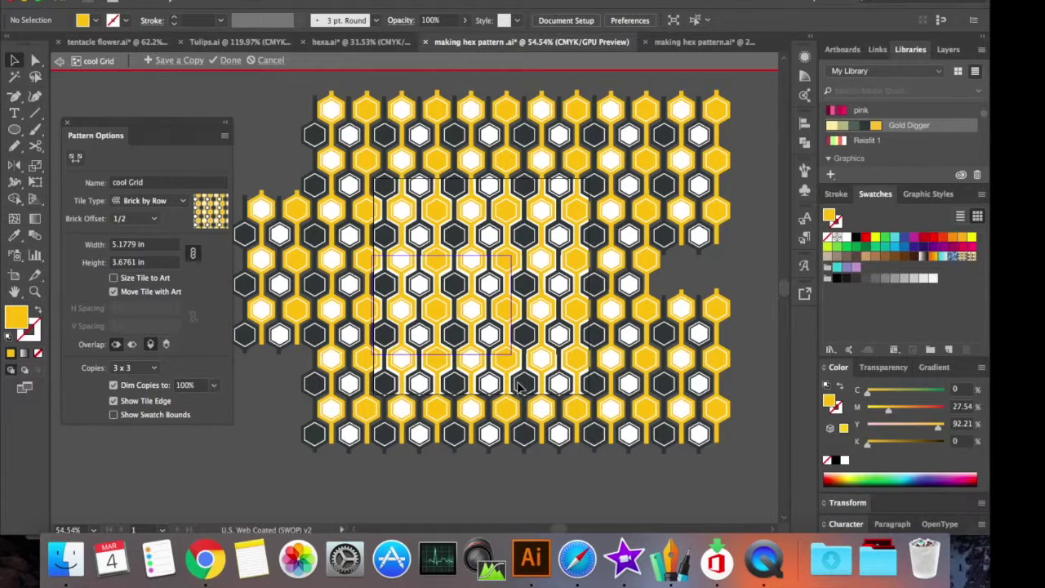
{"action": "left_click", "coordinate": [154, 218]}
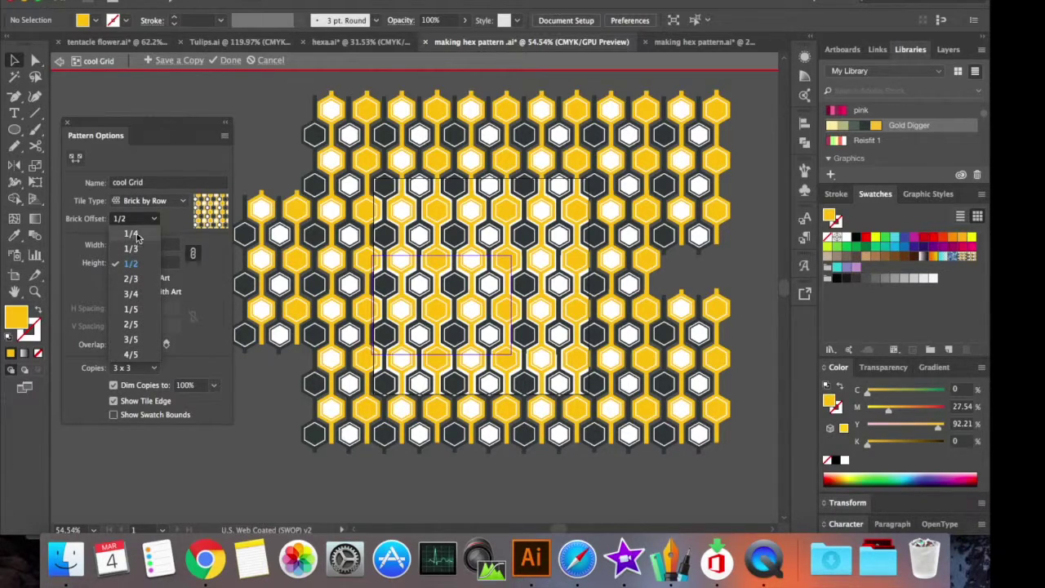
{"action": "left_click", "coordinate": [133, 234]}
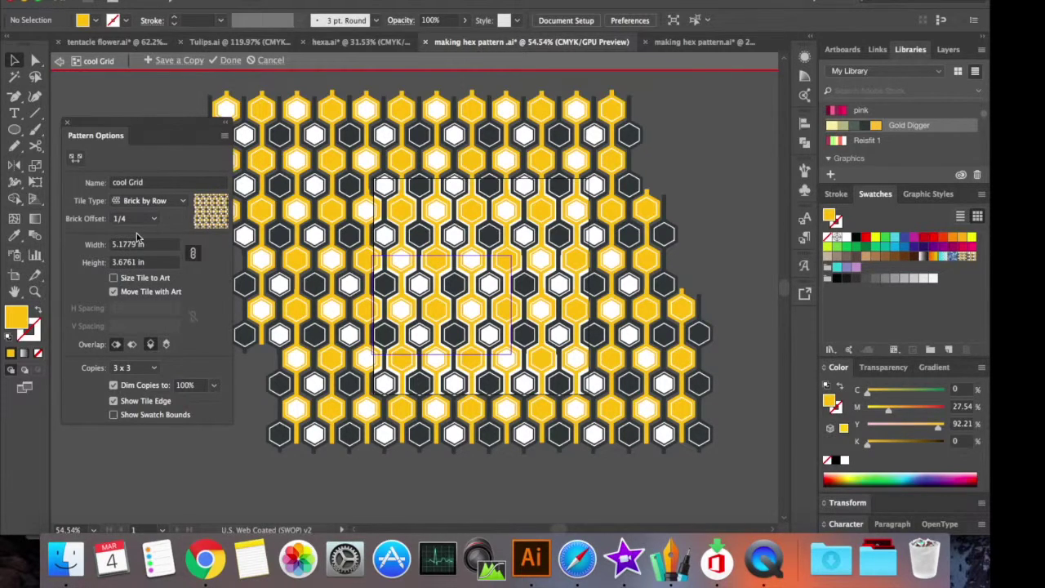
{"action": "left_click", "coordinate": [129, 219]}
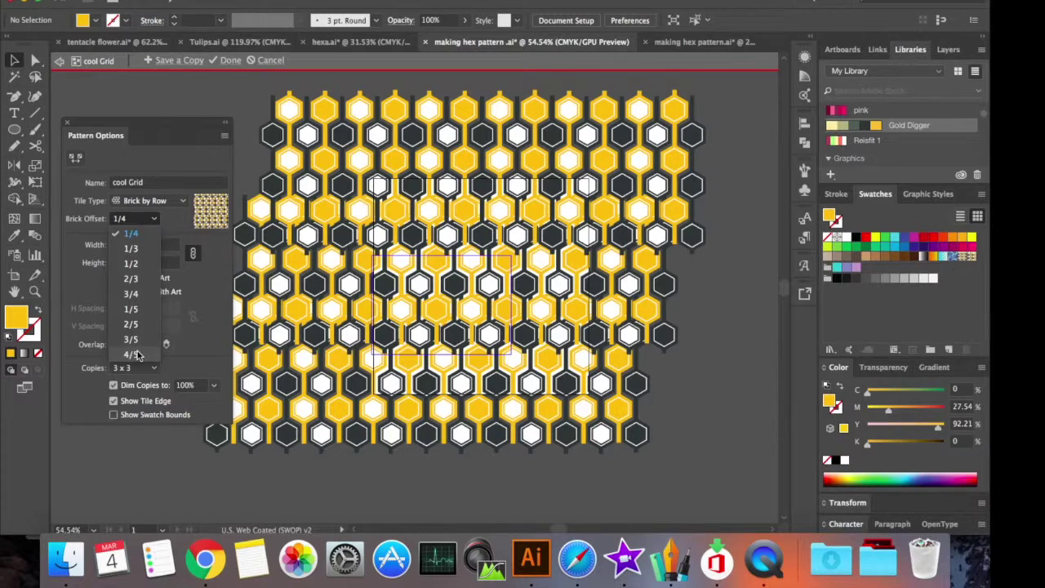
{"action": "left_click", "coordinate": [137, 353]}
{"action": "left_click", "coordinate": [152, 220]}
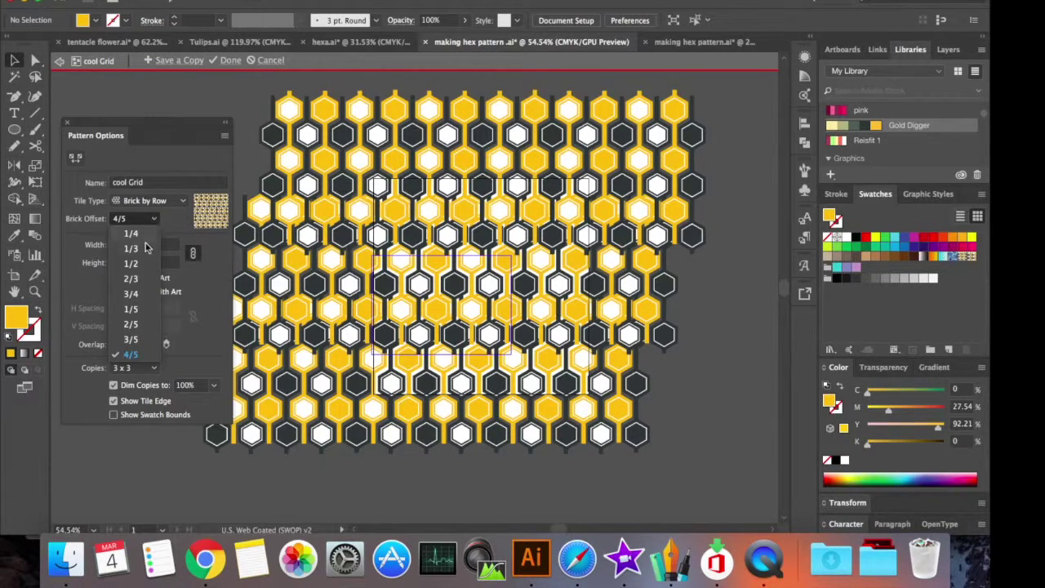
{"action": "left_click", "coordinate": [141, 263]}
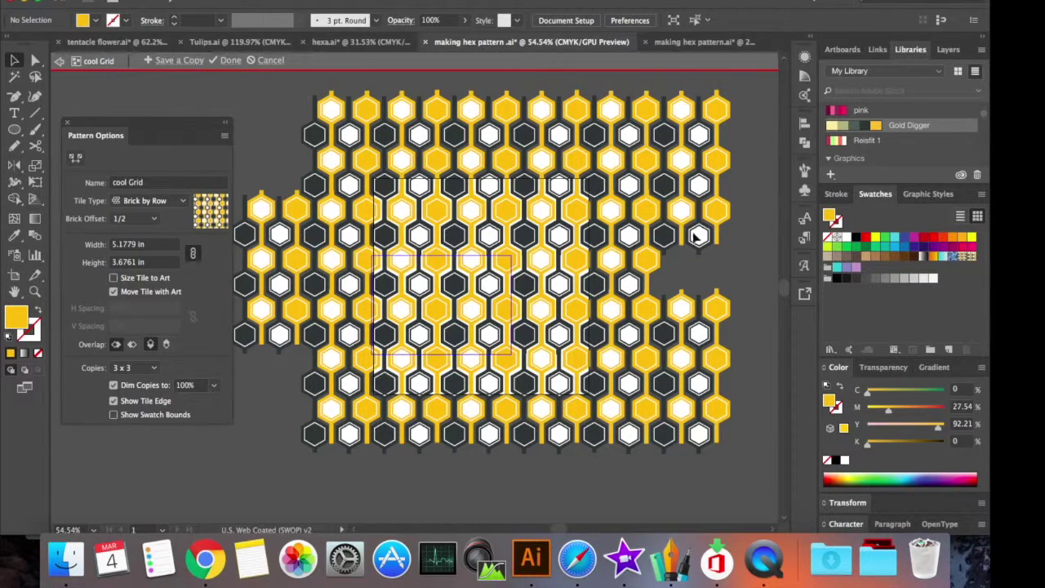
{"action": "left_click", "coordinate": [165, 201]}
Try Brick by Column, then settle on the Hex by Column tile type
{"action": "left_click", "coordinate": [168, 246]}
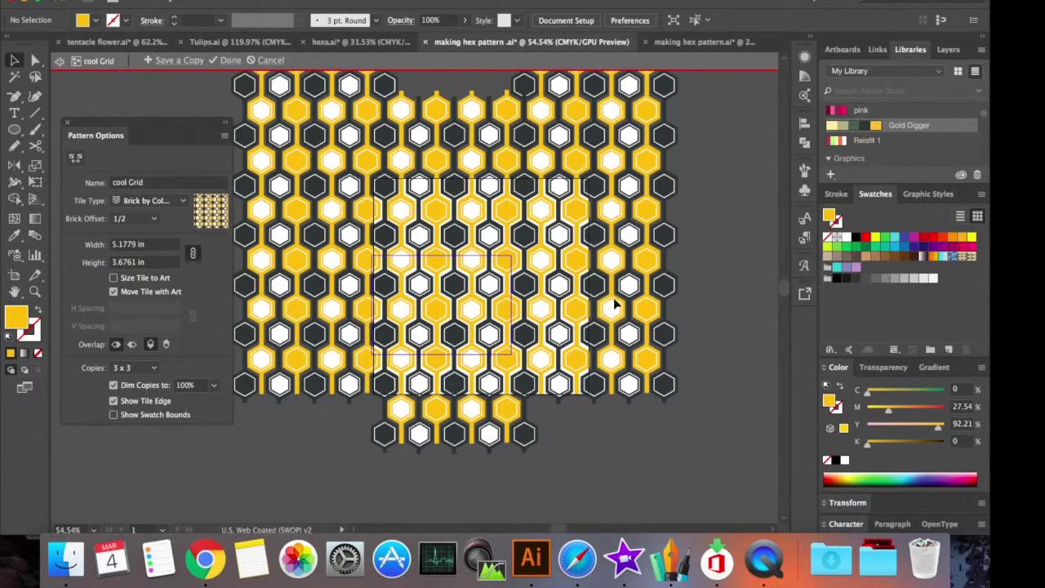
{"action": "left_click", "coordinate": [159, 201]}
{"action": "left_click", "coordinate": [164, 261]}
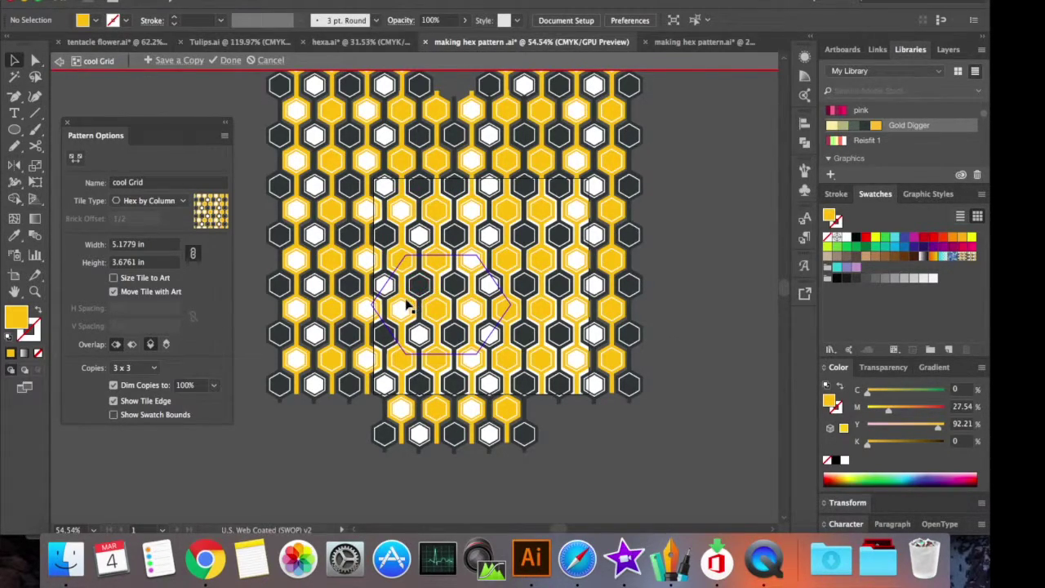
{"action": "left_click", "coordinate": [140, 43]}
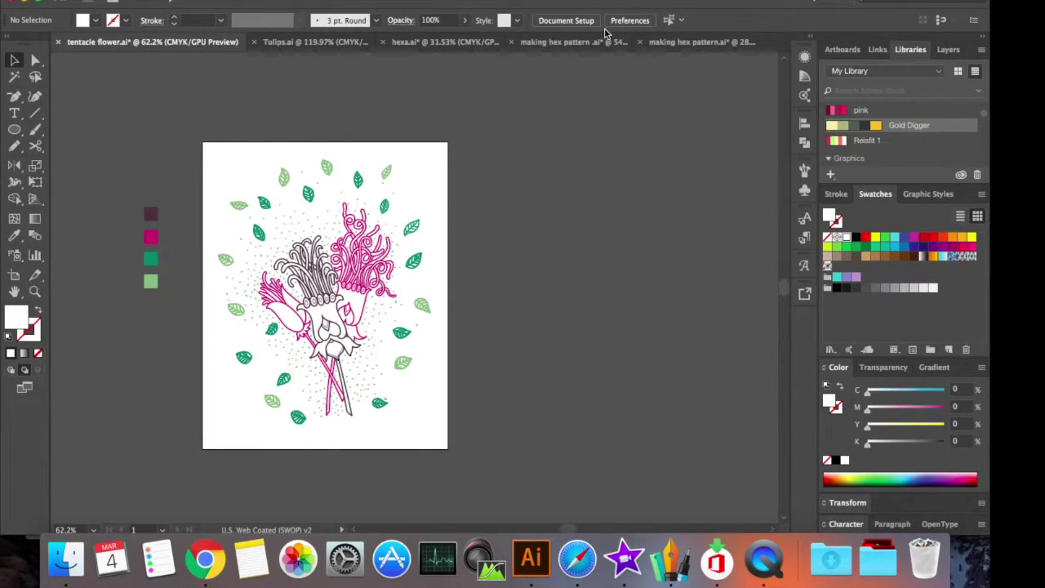
{"action": "left_click", "coordinate": [566, 42]}
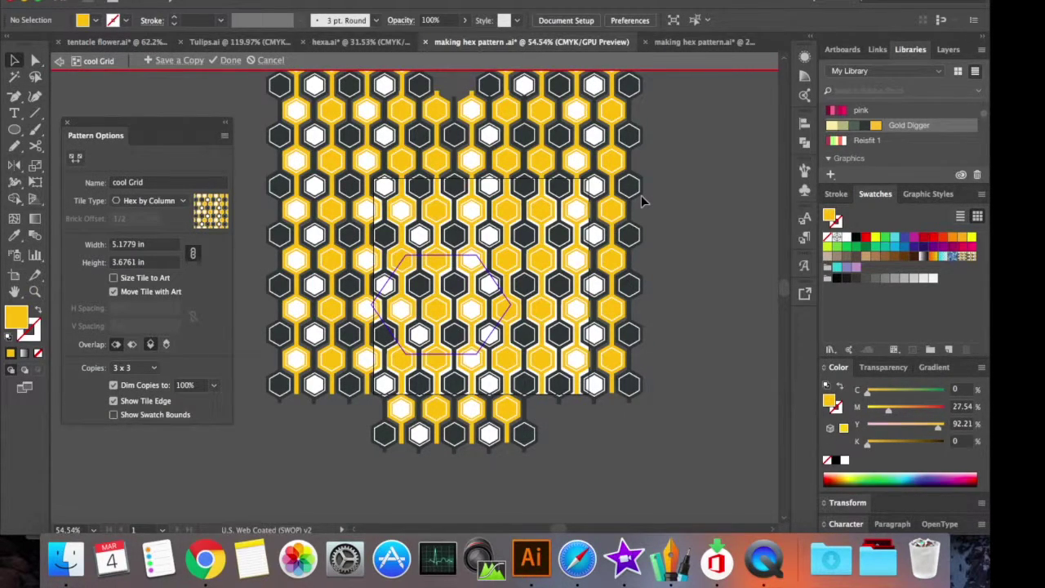
Use Hex by Row tiling, stretch the tile to 5.161 in tall, and click Done
{"action": "left_click", "coordinate": [176, 200]}
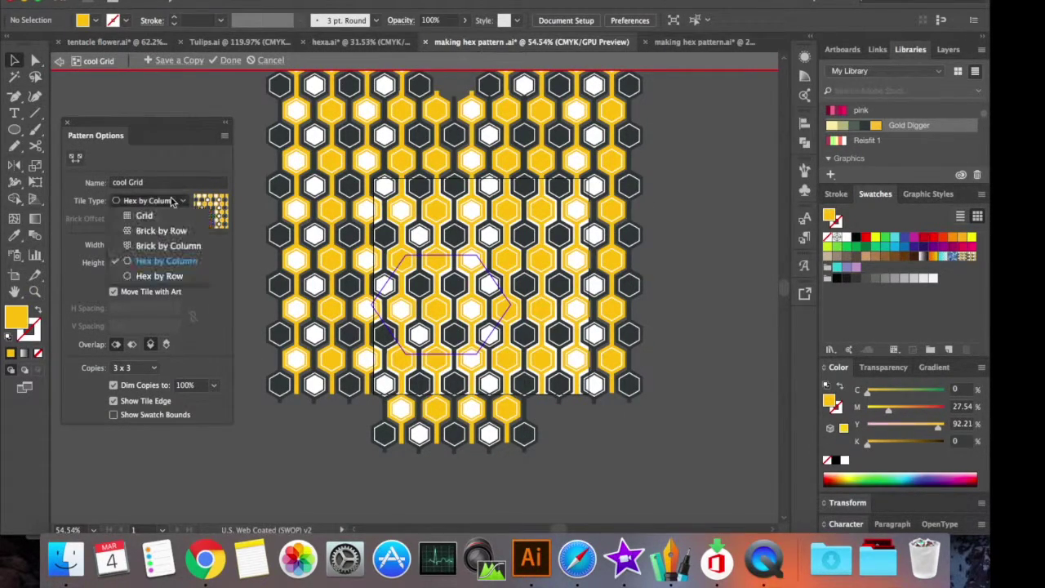
{"action": "left_click", "coordinate": [168, 277]}
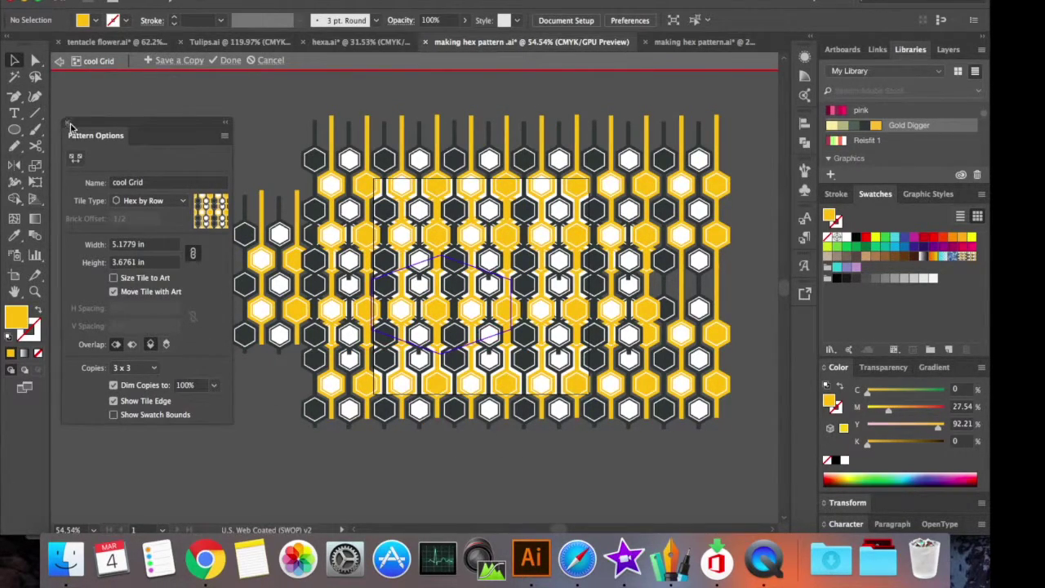
{"action": "left_click", "coordinate": [75, 158]}
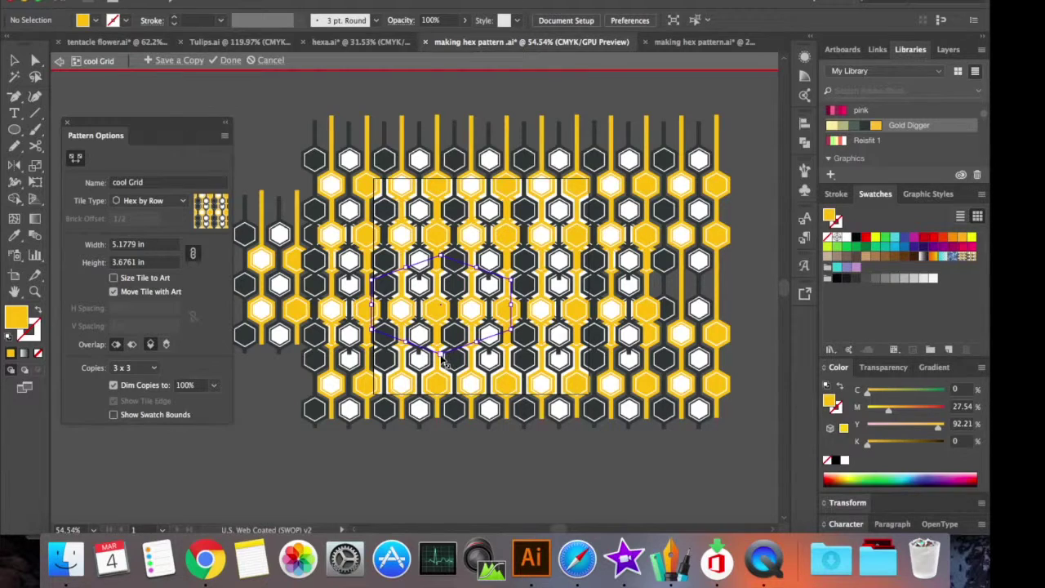
{"action": "left_click_drag", "start_coordinate": [446, 363], "coordinate": [442, 395]}
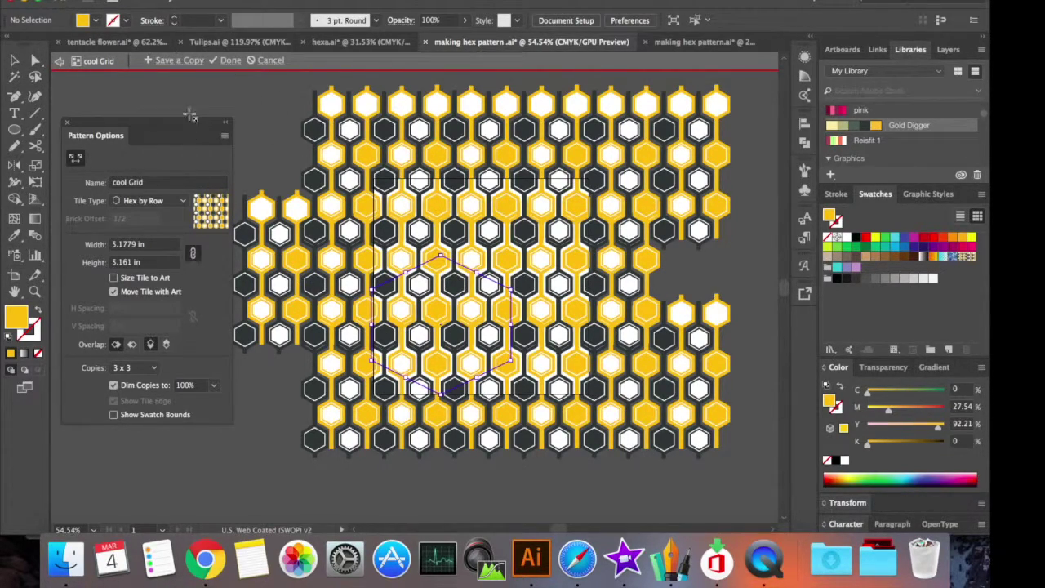
{"action": "left_click", "coordinate": [229, 62]}
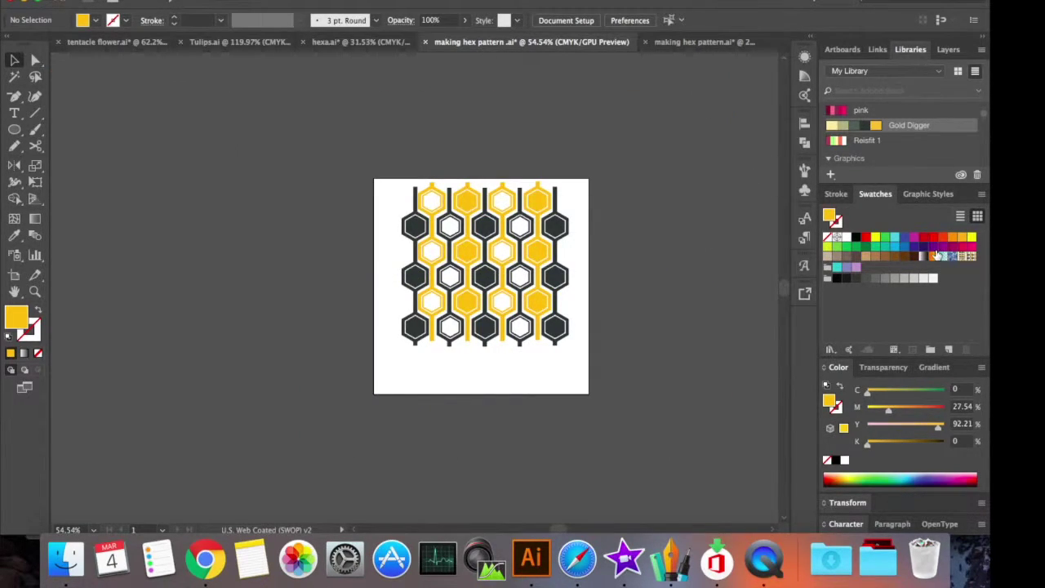
Draw a large ellipse and fill it with the hexagon pattern swatch
{"action": "left_click", "coordinate": [14, 129]}
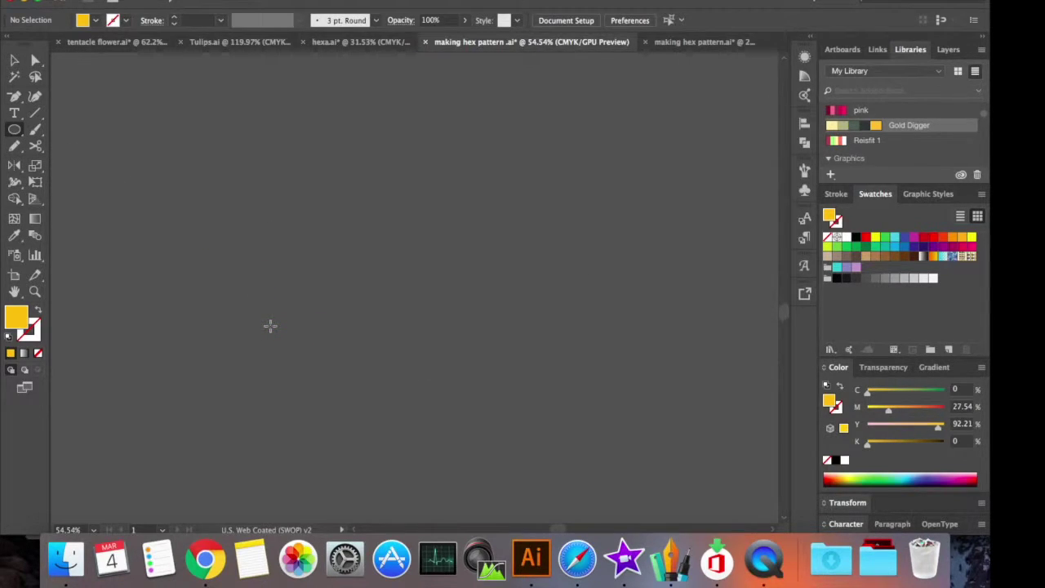
{"action": "left_click_drag", "start_coordinate": [171, 191], "coordinate": [692, 484]}
{"action": "left_click", "coordinate": [969, 257]}
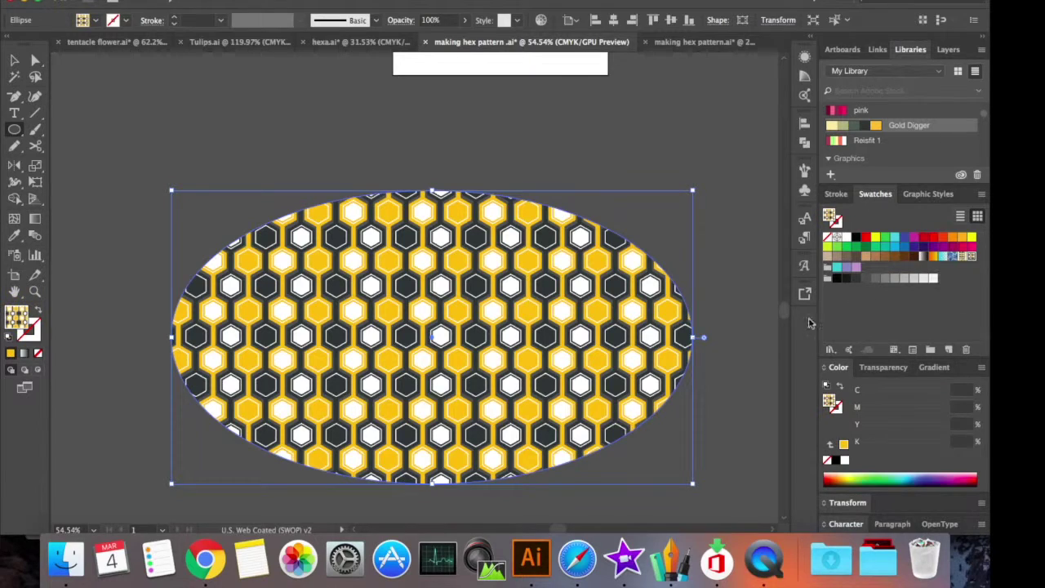
Move the original hex artwork left off the artboard
{"action": "key", "text": "v"}
{"action": "left_click", "coordinate": [181, 119]}
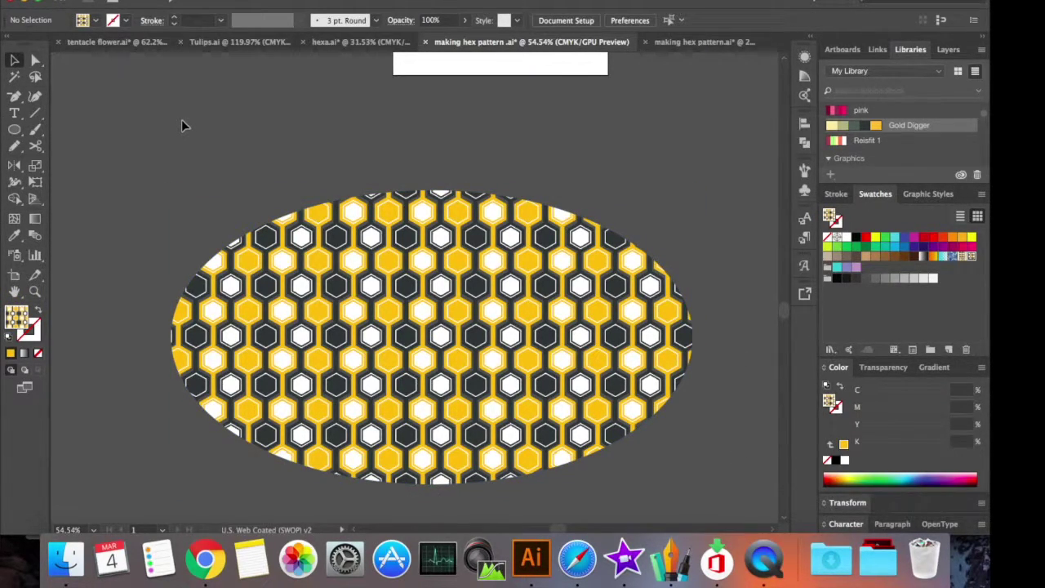
{"action": "left_click", "coordinate": [352, 325]}
{"action": "scroll", "coordinate": [352, 325], "scroll_direction": "up", "scroll_amount": 5}
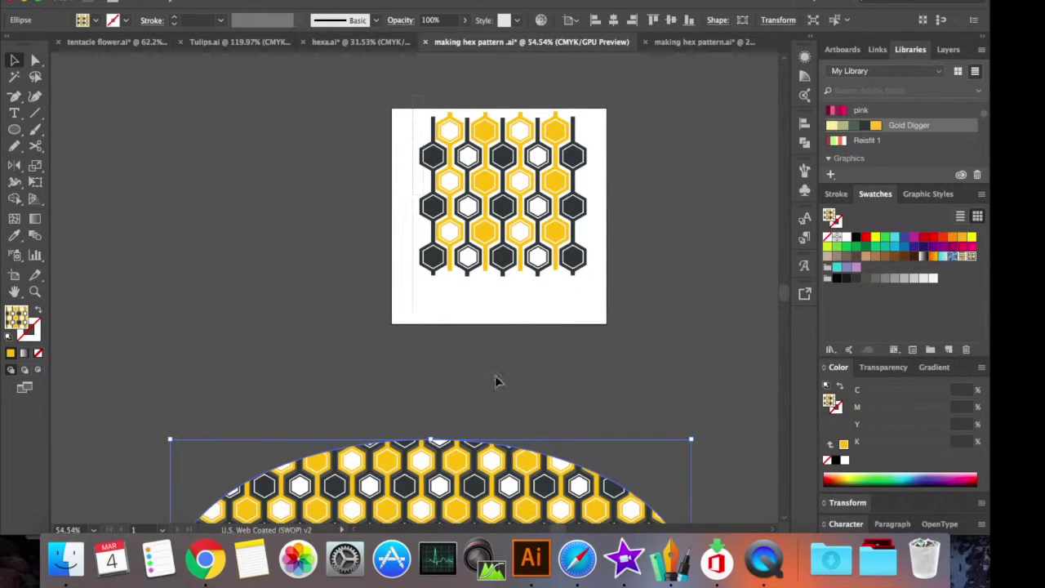
{"action": "left_click", "coordinate": [571, 214]}
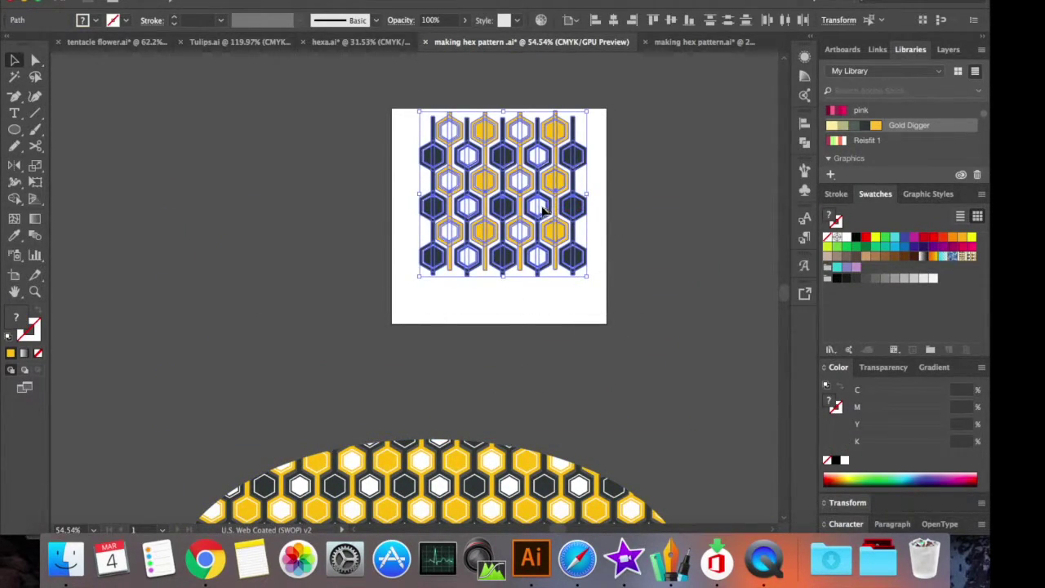
{"action": "left_click_drag", "start_coordinate": [544, 212], "coordinate": [255, 187]}
{"action": "left_click", "coordinate": [285, 327]}
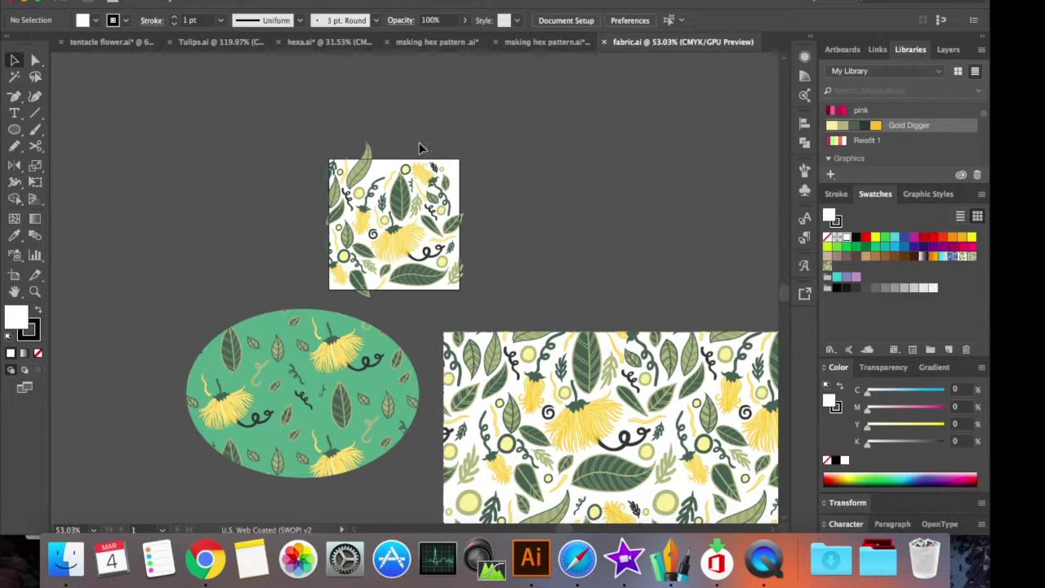
Scroll around fabric.ai to view its pattern tile, green oval and patterned rectangle
{"action": "scroll", "coordinate": [415, 148], "scroll_direction": "down", "scroll_amount": 5}
{"action": "scroll", "coordinate": [415, 148], "scroll_direction": "right", "scroll_amount": 3}
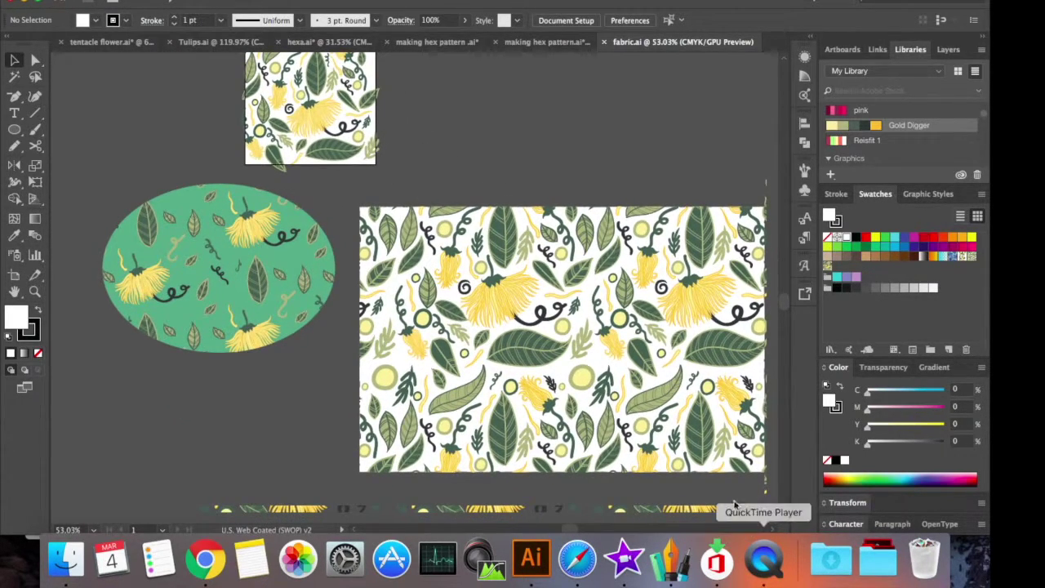
{"action": "scroll", "coordinate": [618, 419], "scroll_direction": "down", "scroll_amount": 10}
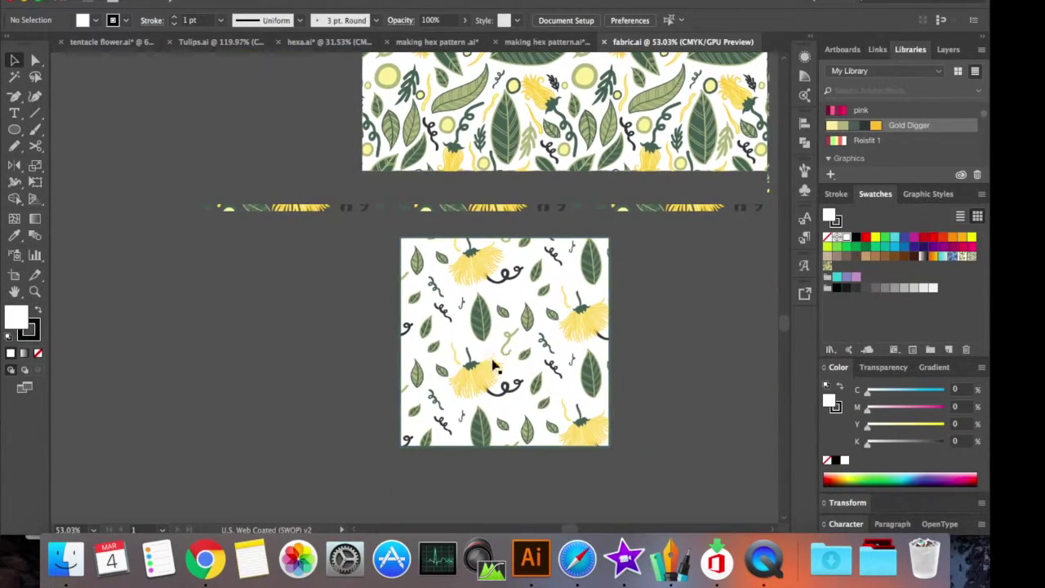
{"action": "scroll", "coordinate": [626, 332], "scroll_direction": "up", "scroll_amount": 10}
{"action": "scroll", "coordinate": [626, 331], "scroll_direction": "left", "scroll_amount": 3}
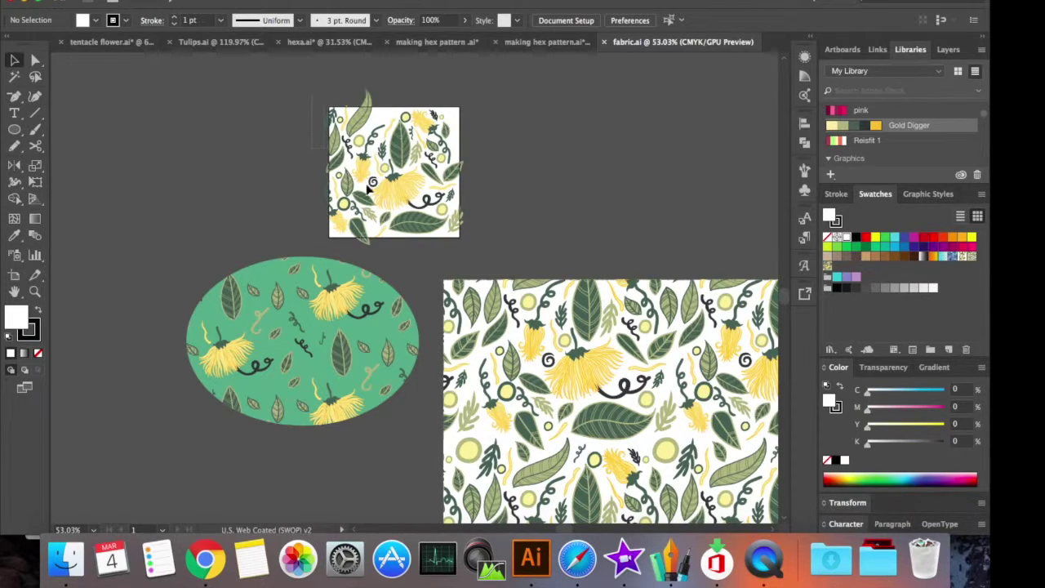
Drag the fabric tile artwork aside, undo it, and return to making hex pattern
{"action": "left_click_drag", "start_coordinate": [493, 236], "coordinate": [629, 187]}
{"action": "left_click", "coordinate": [719, 212]}
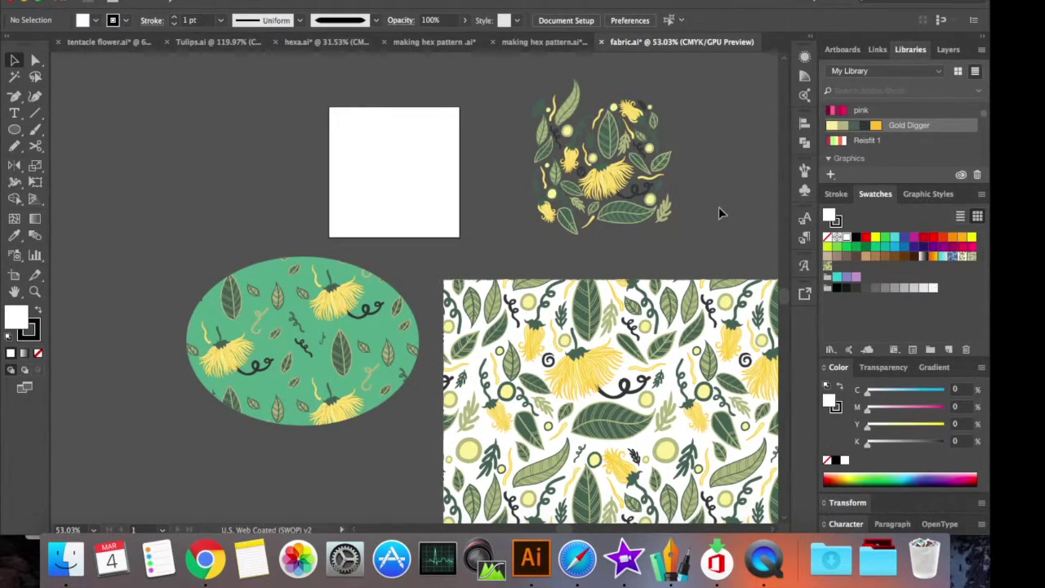
{"action": "key", "text": "super+a"}
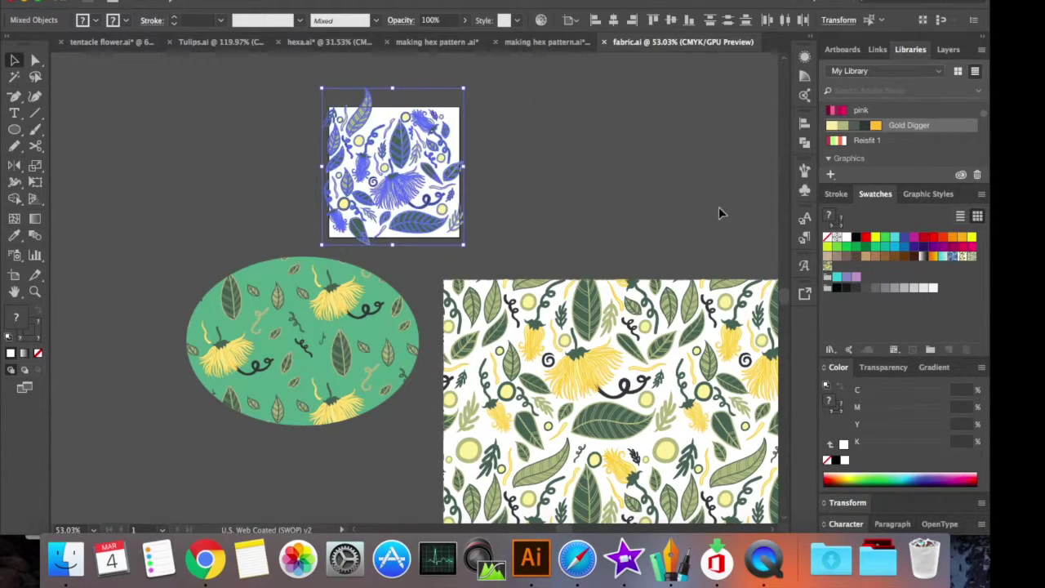
{"action": "left_click", "coordinate": [718, 207]}
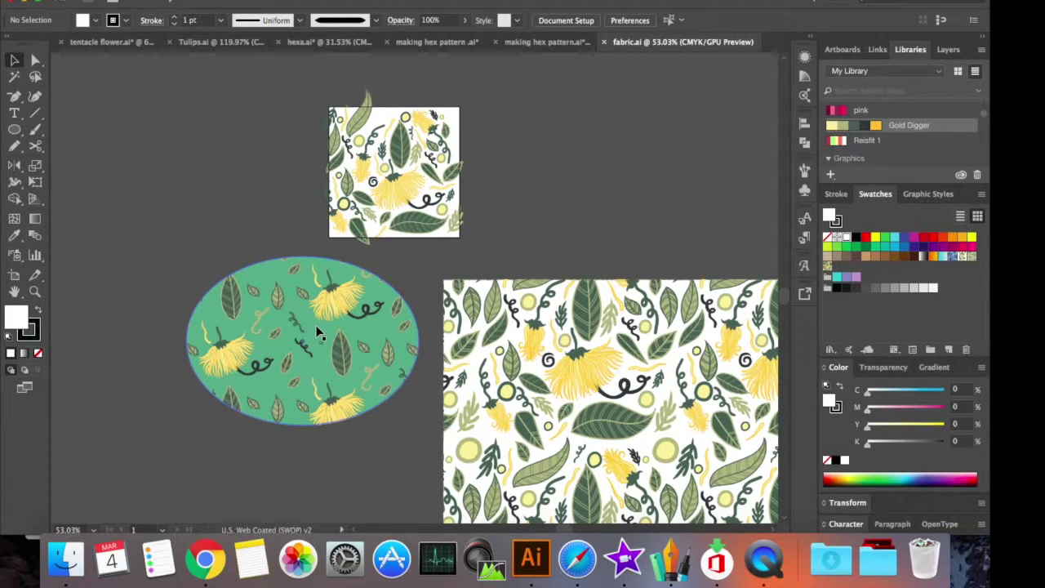
{"action": "scroll", "coordinate": [483, 333], "scroll_direction": "right", "scroll_amount": 5}
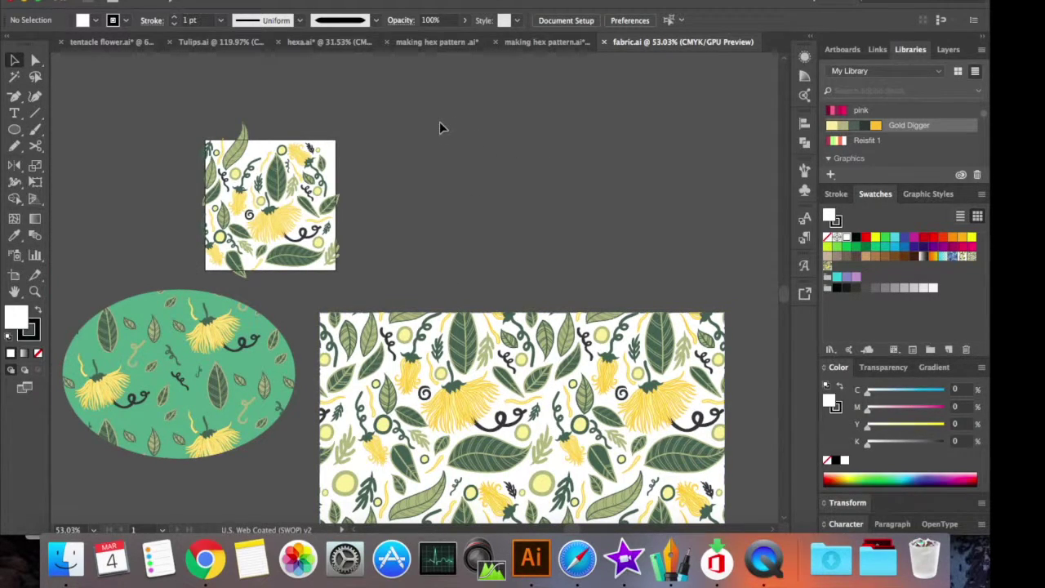
{"action": "left_click", "coordinate": [435, 41]}
Drag the hex artwork back onto the artboard
{"action": "left_click", "coordinate": [270, 200]}
{"action": "left_click_drag", "start_coordinate": [269, 200], "coordinate": [552, 240]}
{"action": "left_click", "coordinate": [692, 261]}
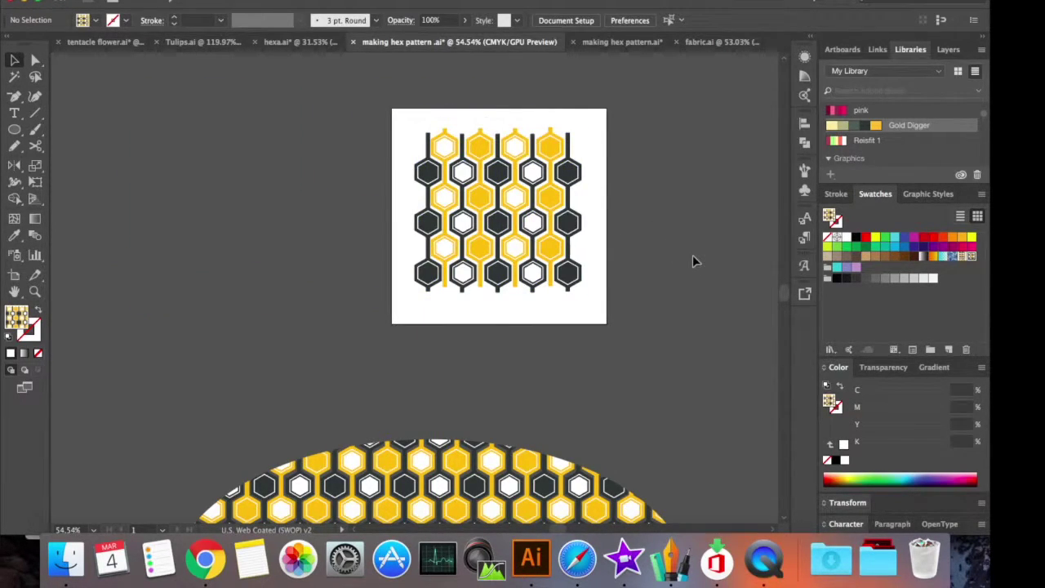
Copy the patterned ellipse and paste the duplicate directly in front
{"action": "scroll", "coordinate": [692, 255], "scroll_direction": "down", "scroll_amount": 5}
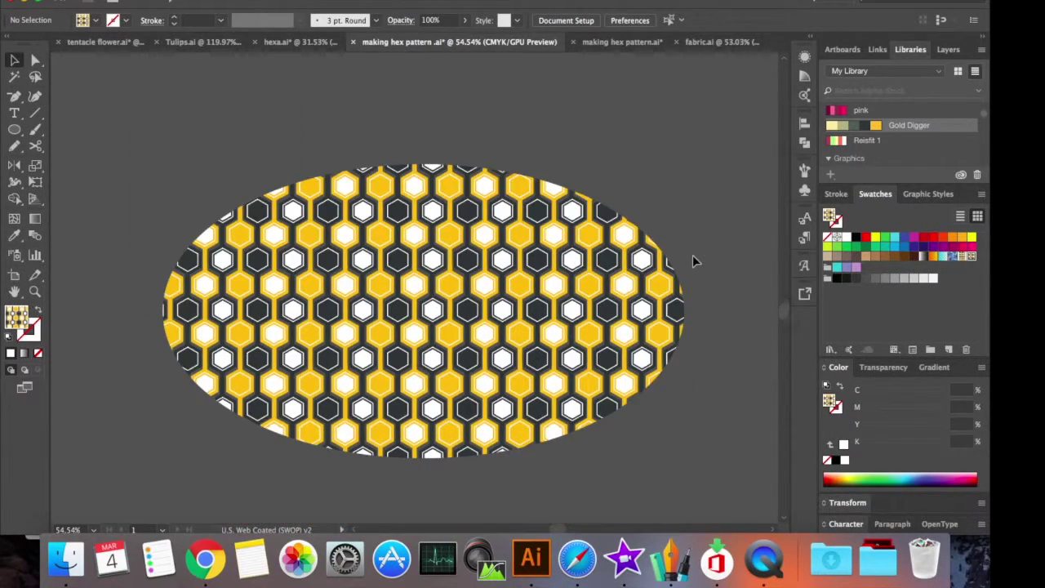
{"action": "left_click", "coordinate": [577, 325]}
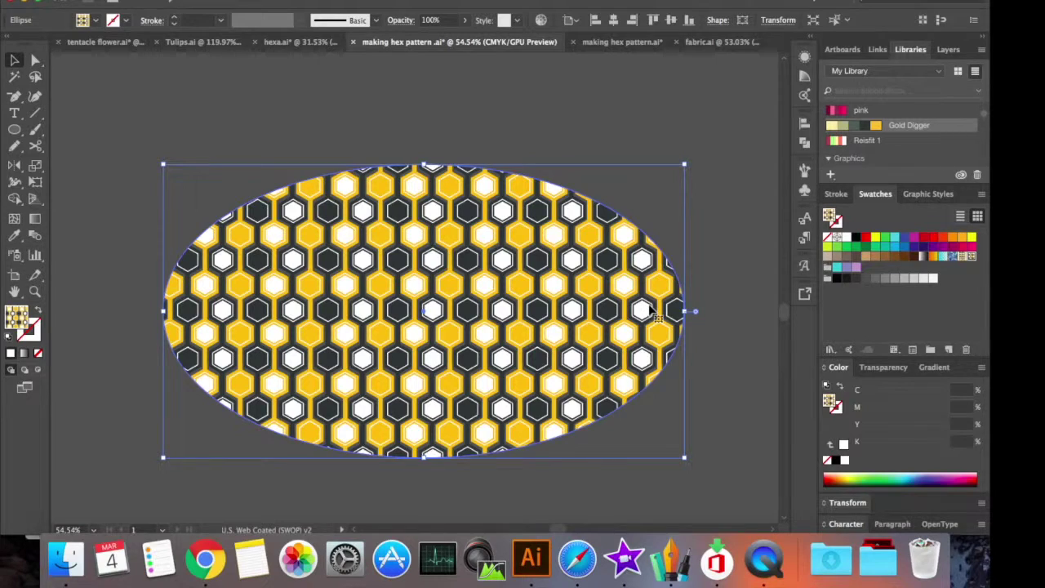
{"action": "key", "text": "super+c"}
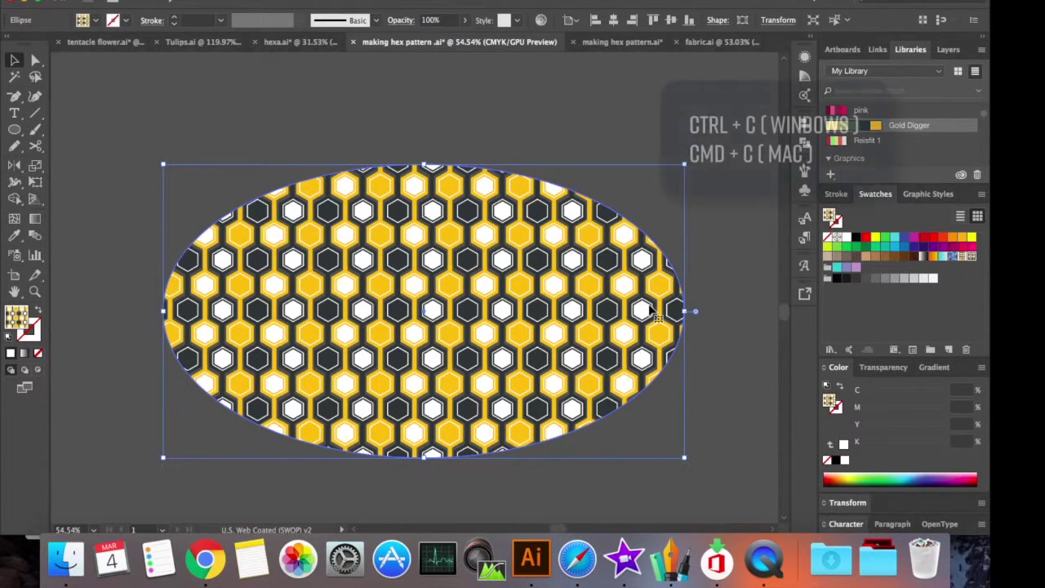
{"action": "key", "text": "super+f"}
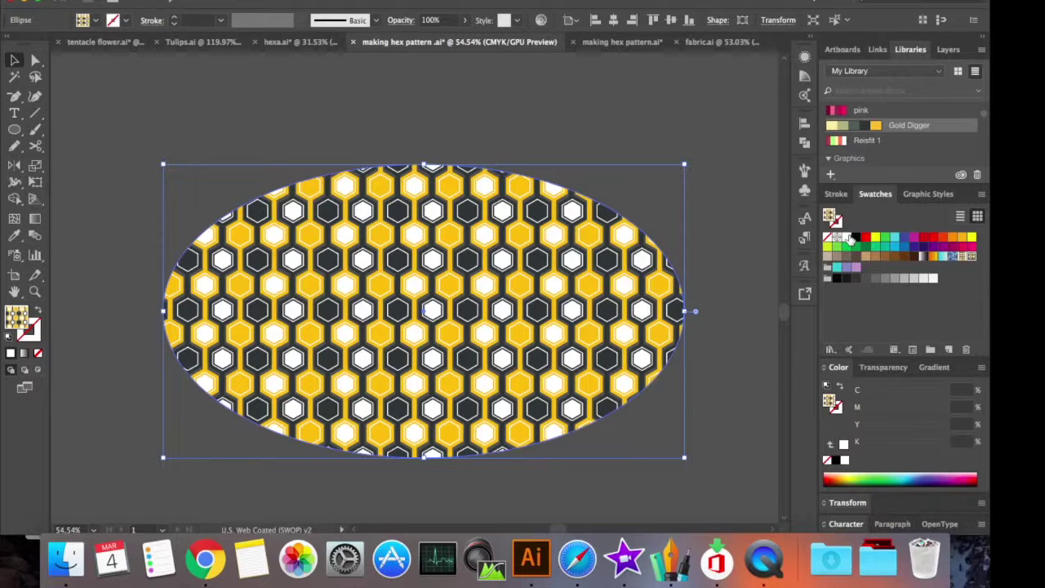
Fill the duplicate ellipse white and send it to the back behind the patterned ellipse
{"action": "left_click", "coordinate": [848, 238]}
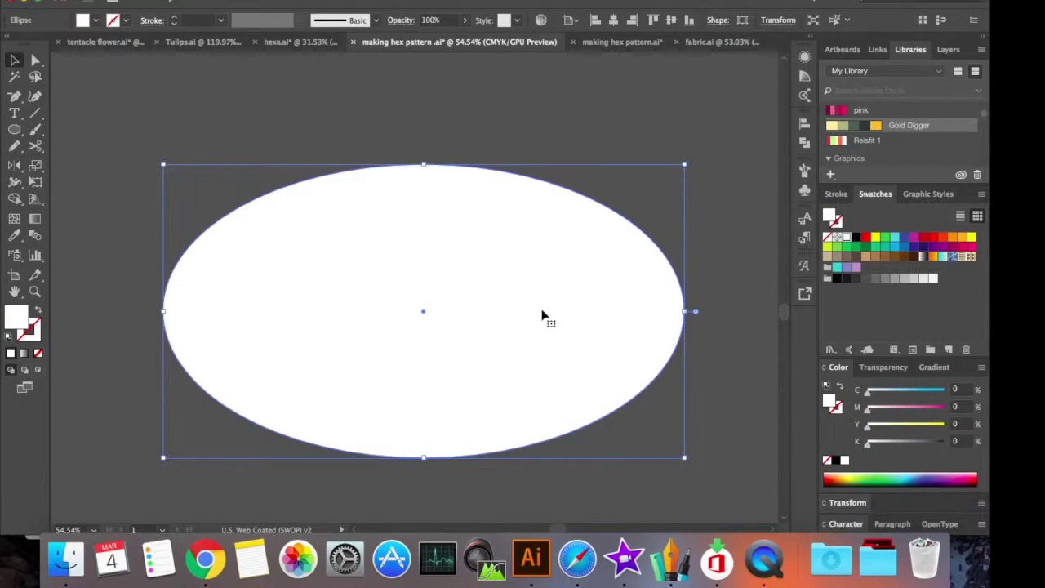
{"action": "key", "text": "super+shift+bracketleft"}
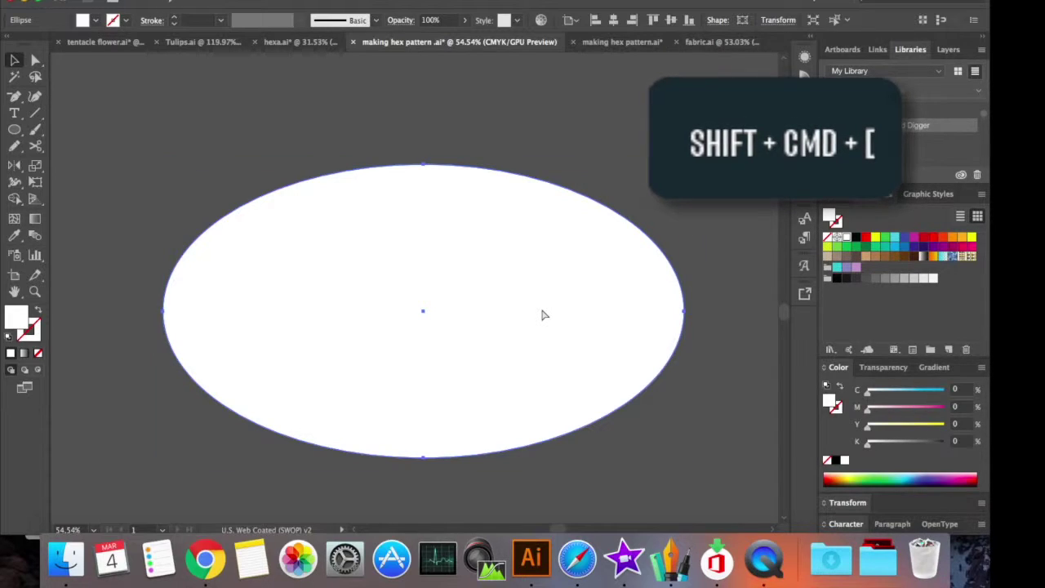
{"action": "left_click", "coordinate": [543, 315]}
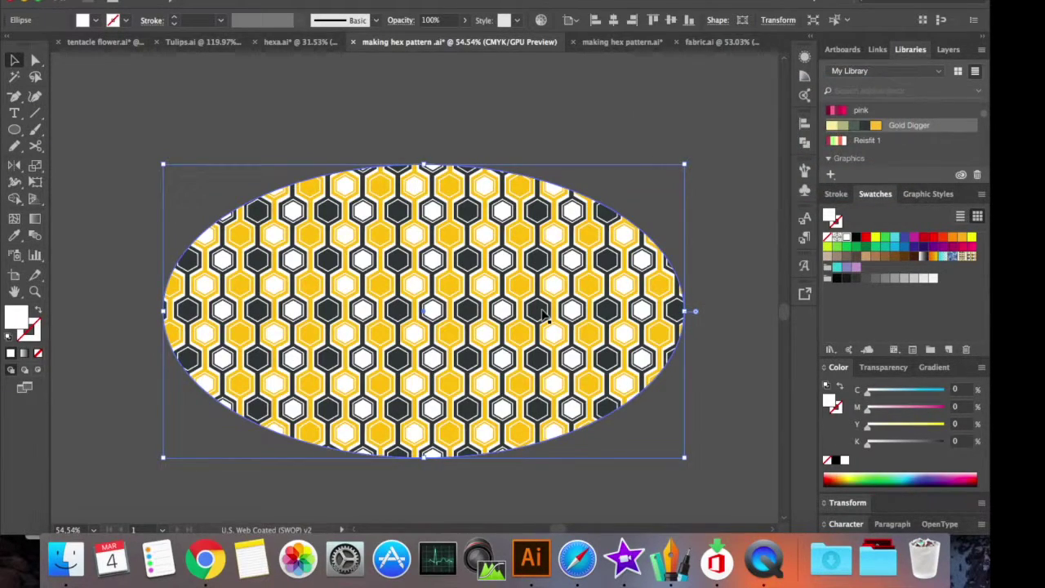
{"action": "right_click", "coordinate": [543, 313]}
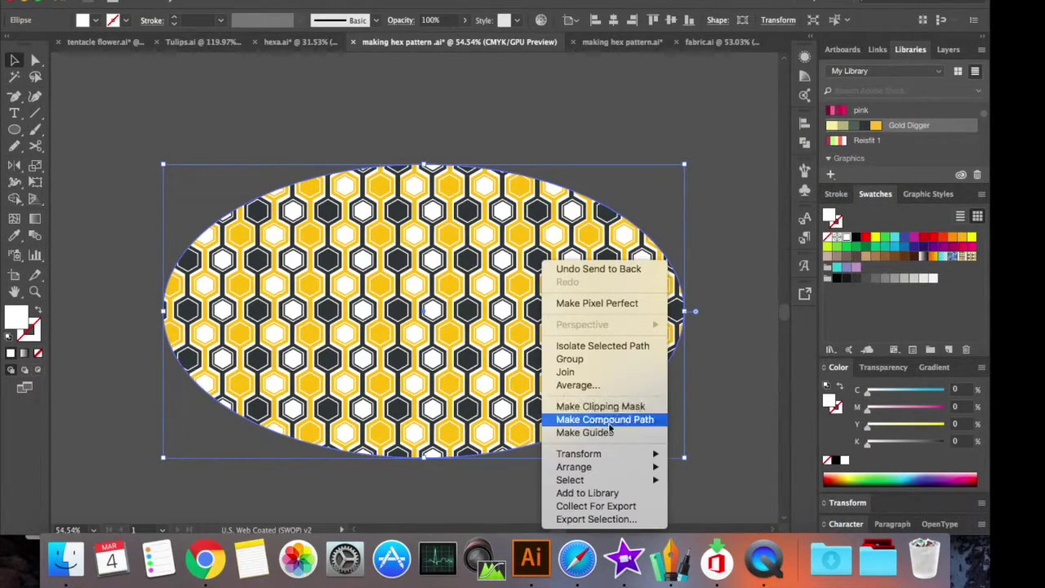
{"action": "mouse_move", "coordinate": [607, 466]}
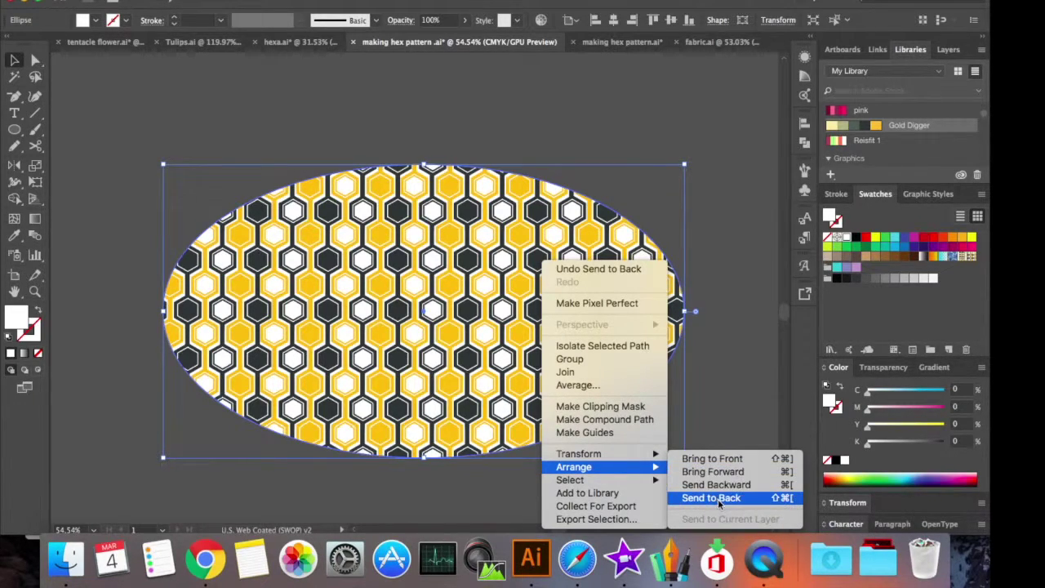
{"action": "left_click", "coordinate": [763, 342]}
{"action": "left_click", "coordinate": [702, 201]}
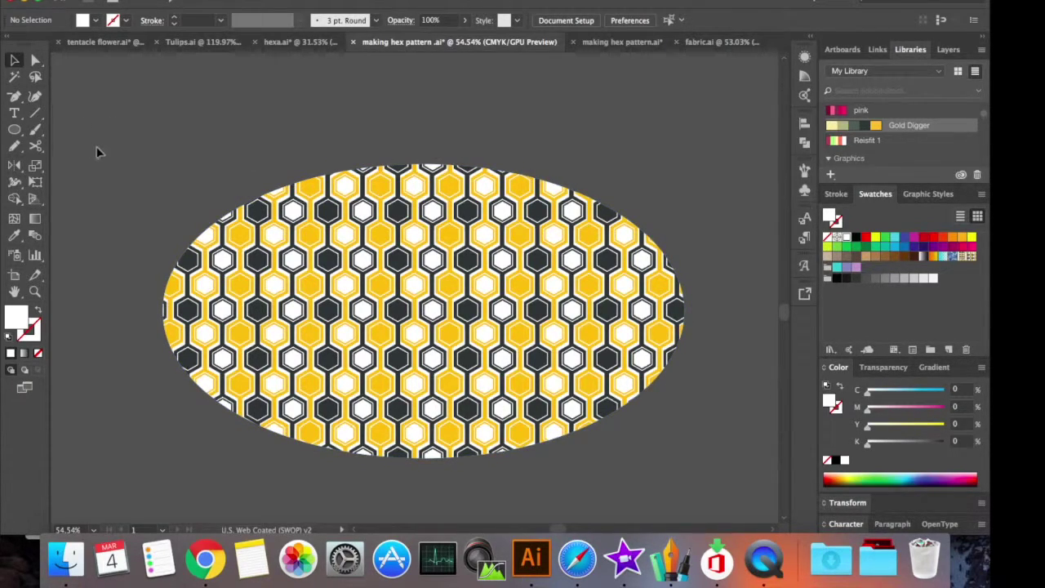
Fill the backing ellipse cyan, after trying yellow, and restore the patterned ellipse on top
{"action": "key", "text": "super+z"}
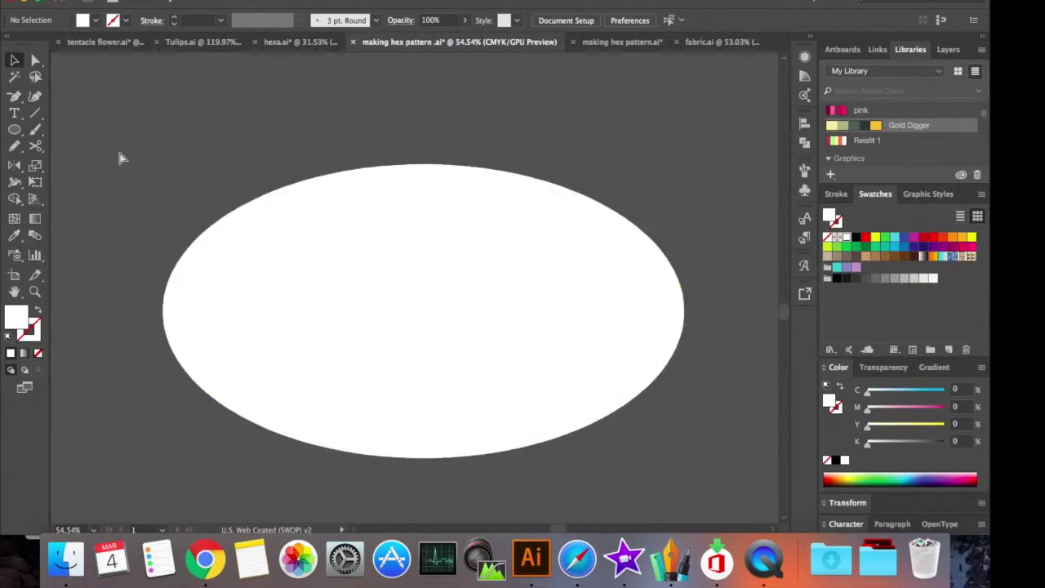
{"action": "left_click", "coordinate": [376, 308]}
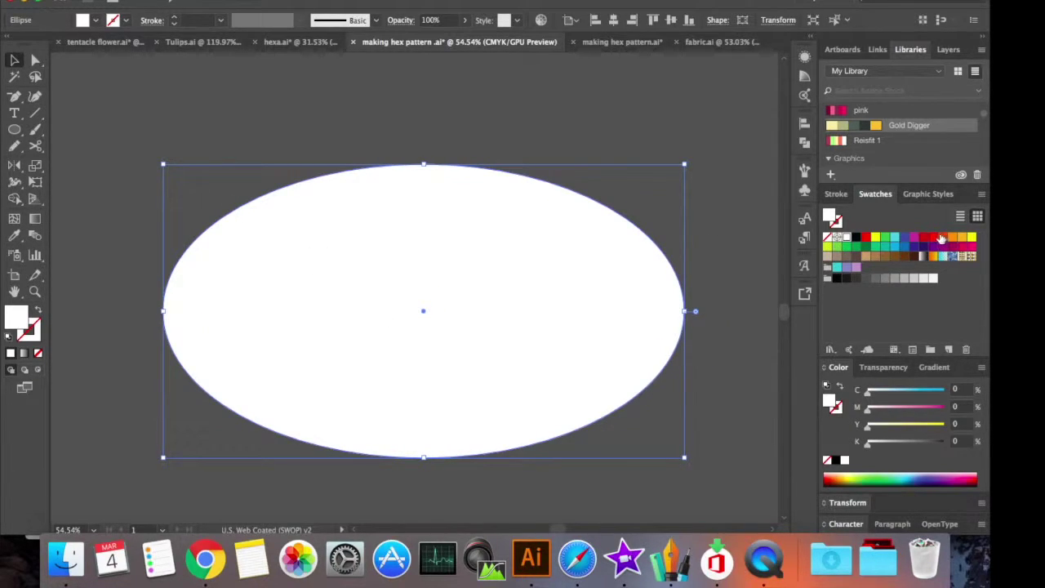
{"action": "left_click", "coordinate": [971, 237]}
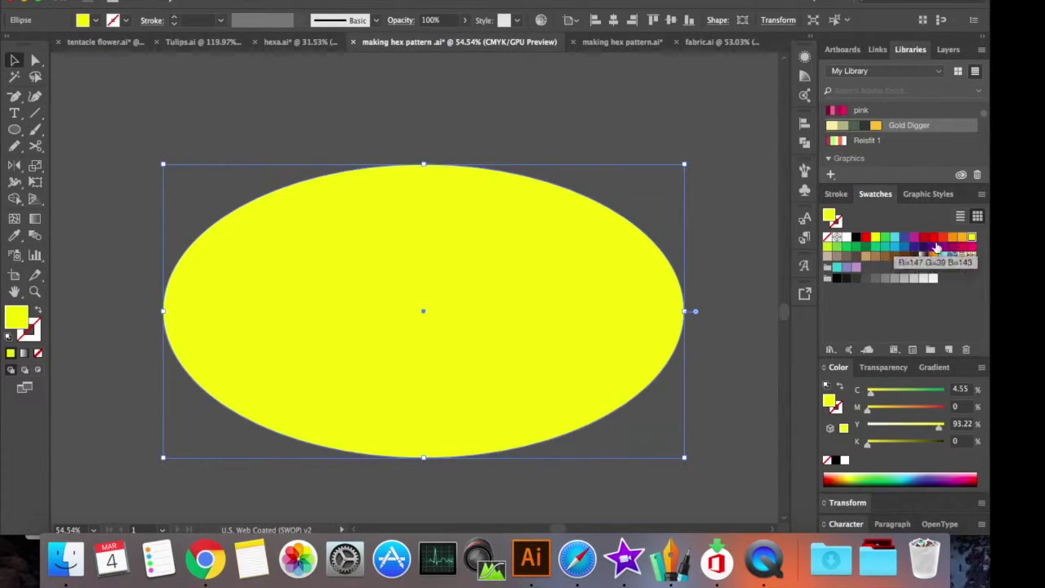
{"action": "left_click", "coordinate": [896, 247]}
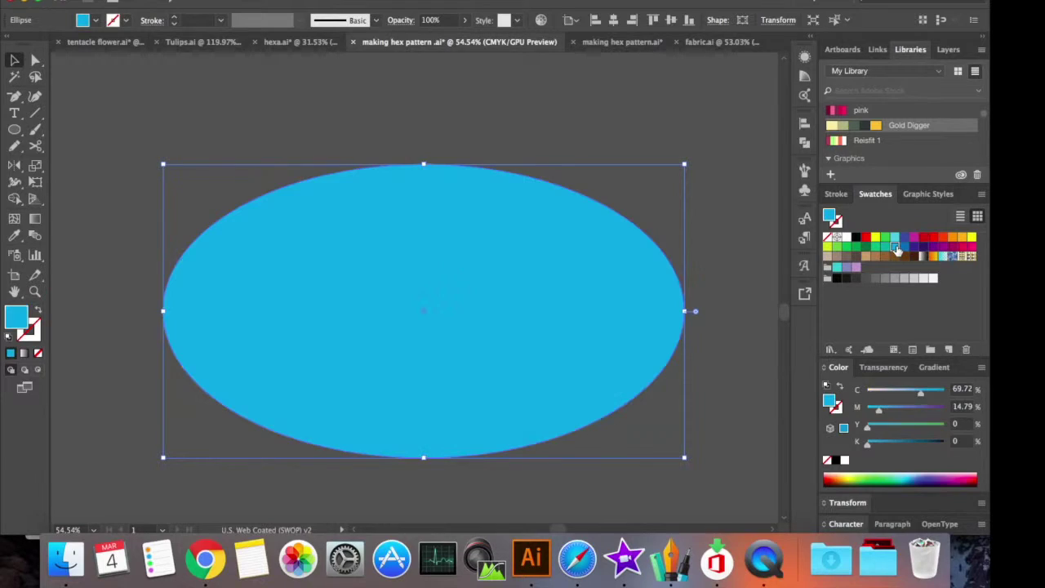
{"action": "left_click", "coordinate": [734, 291]}
{"action": "key", "text": "super+a"}
{"action": "left_click", "coordinate": [735, 308]}
{"action": "key", "text": "super+z"}
{"action": "key", "text": "super+z"}
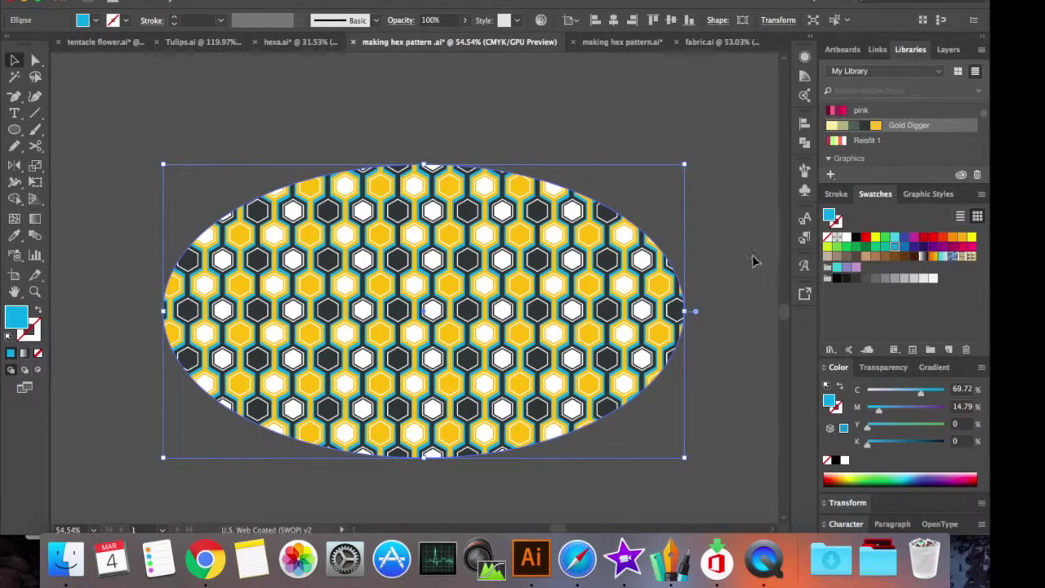
{"action": "left_click", "coordinate": [739, 266]}
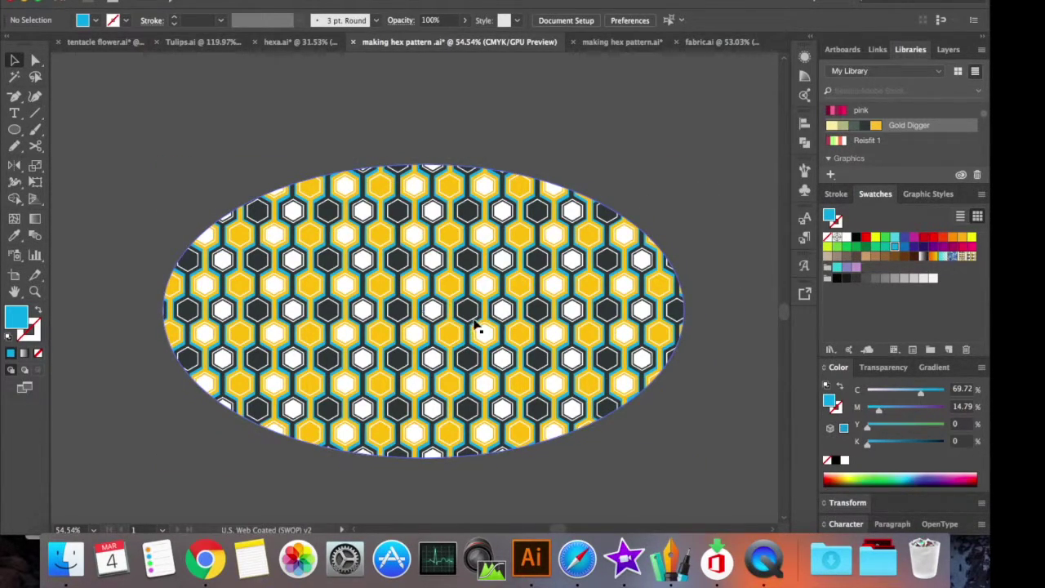
Group the hex-pattern ellipse with its cyan backing ellipse and reselect the group
{"action": "left_click_drag", "start_coordinate": [124, 162], "coordinate": [691, 445]}
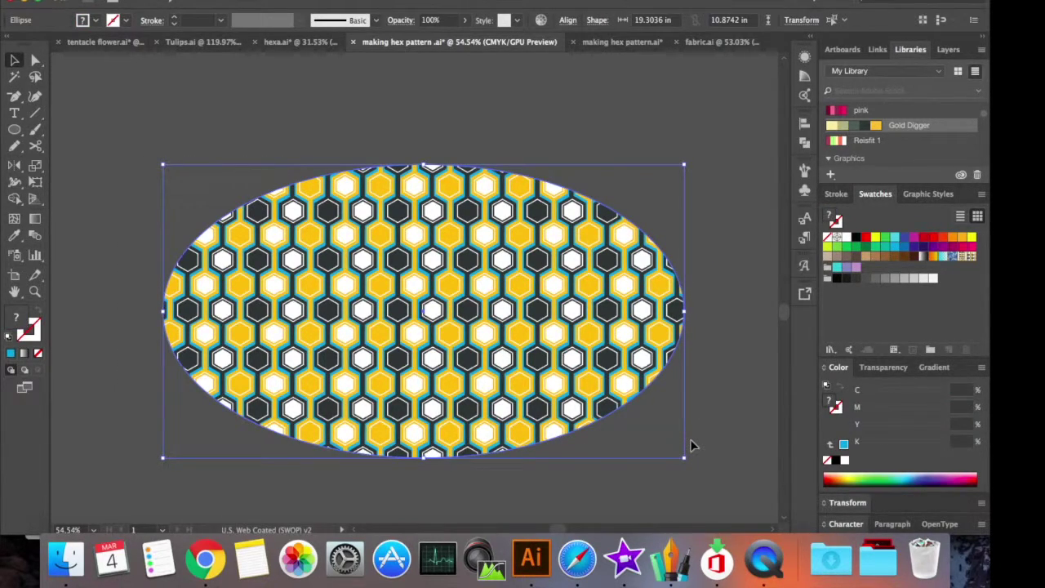
{"action": "right_click", "coordinate": [497, 329]}
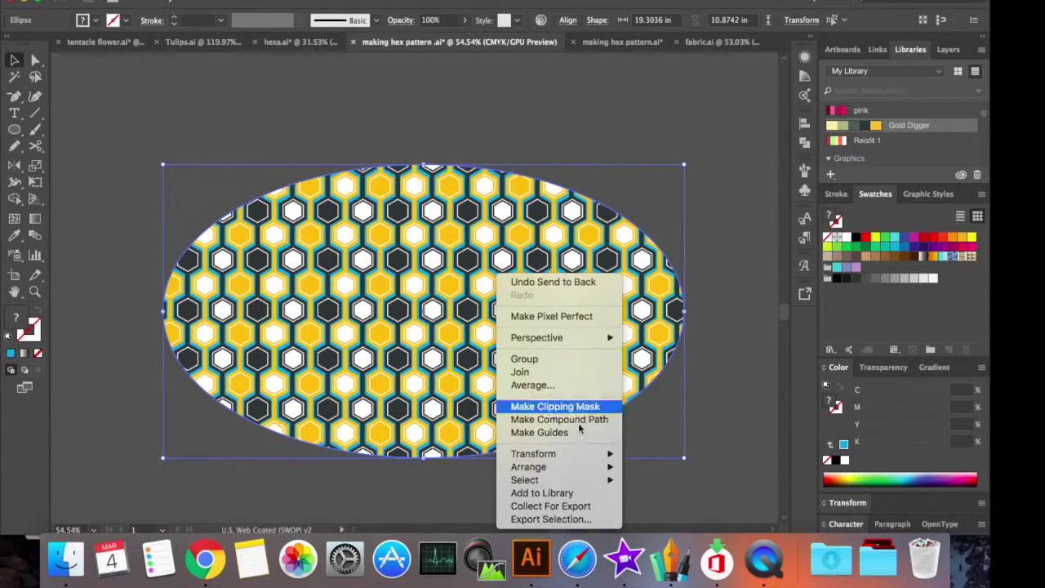
{"action": "left_click", "coordinate": [569, 360]}
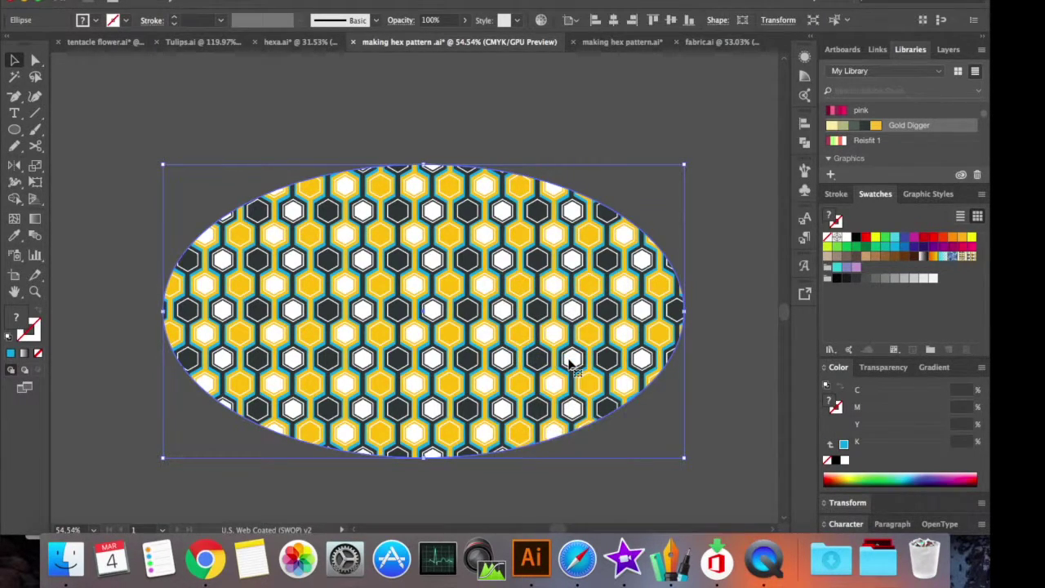
{"action": "left_click", "coordinate": [702, 323]}
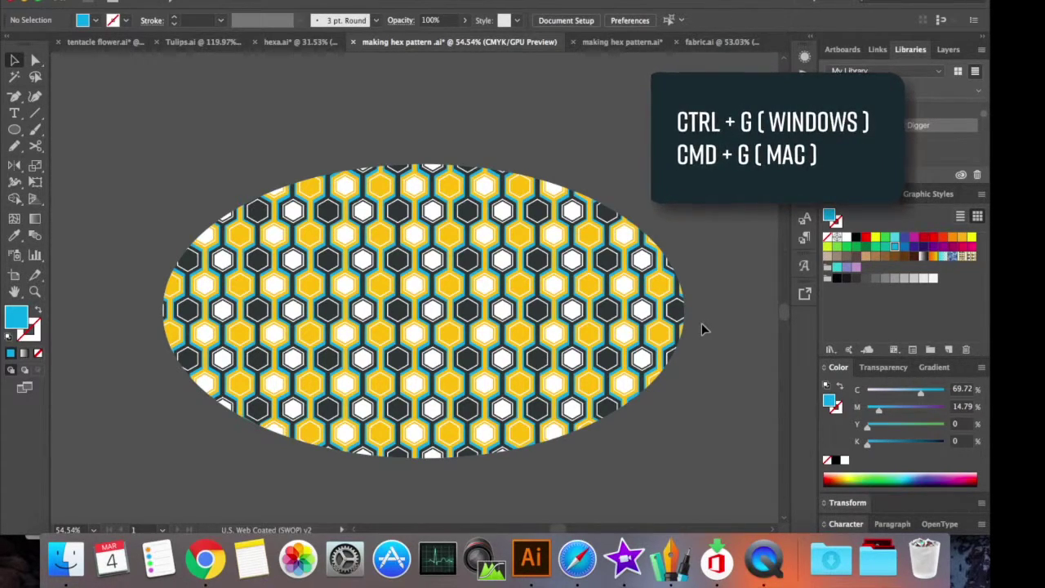
{"action": "scroll", "coordinate": [702, 323], "scroll_direction": "down", "scroll_amount": 2}
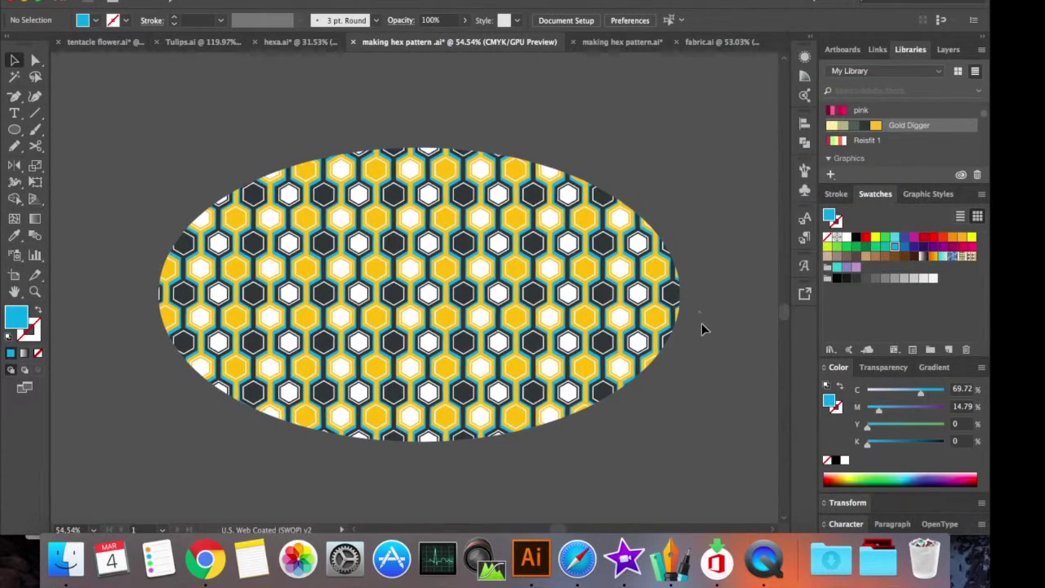
{"action": "scroll", "coordinate": [702, 329], "scroll_direction": "down", "scroll_amount": 2}
{"action": "left_click", "coordinate": [565, 280]}
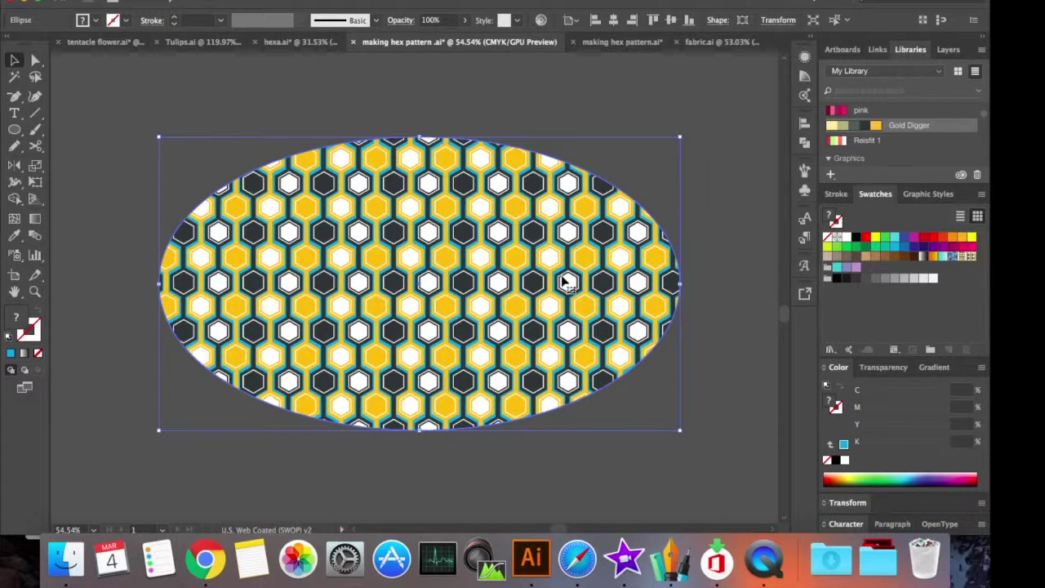
Create a new document 21 × 21 inches wide and tall, keeping inches as units
{"action": "left_click", "coordinate": [123, 0]}
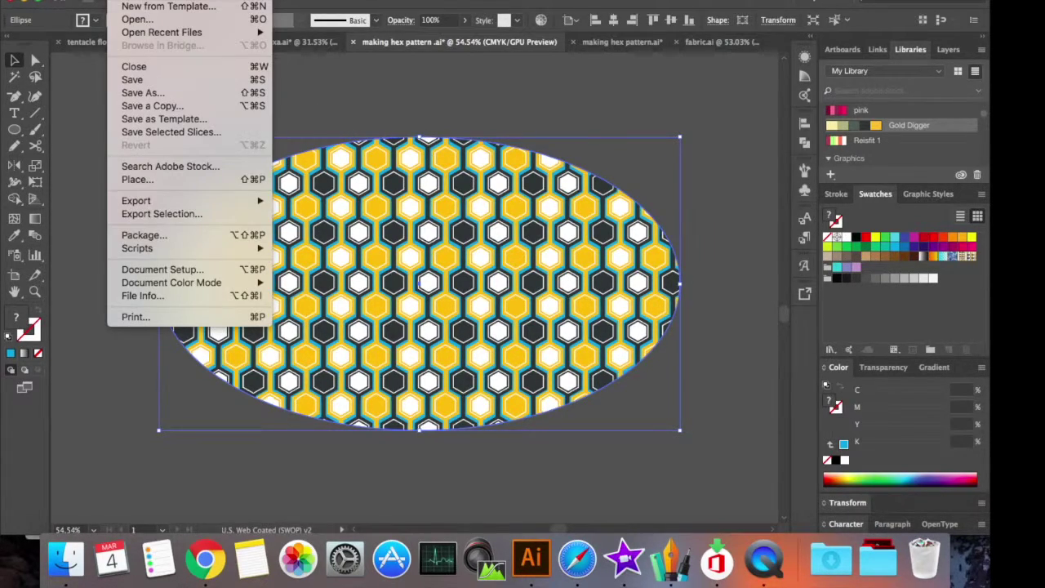
{"action": "left_click", "coordinate": [288, 69]}
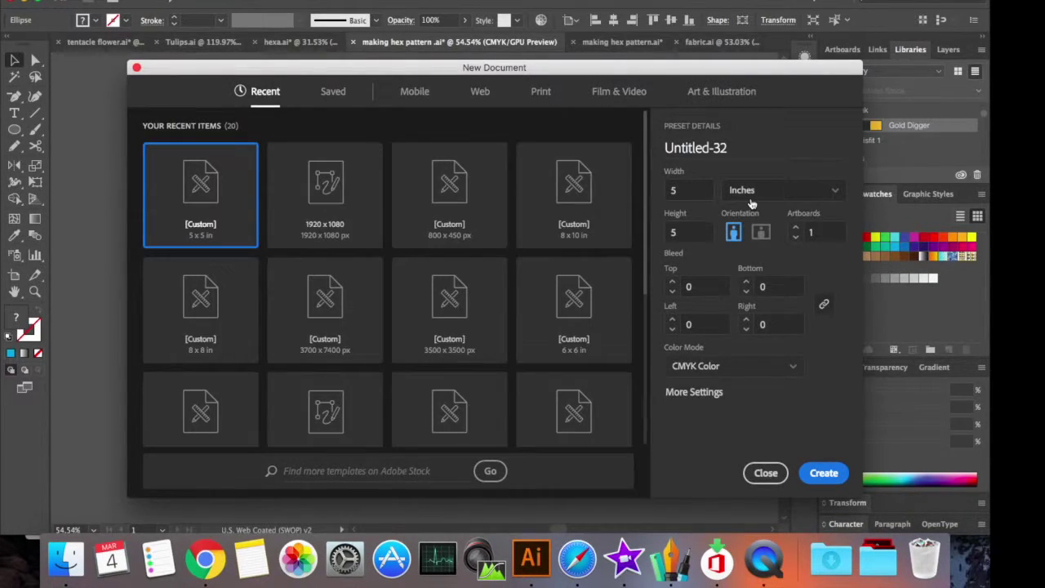
{"action": "left_click", "coordinate": [751, 194]}
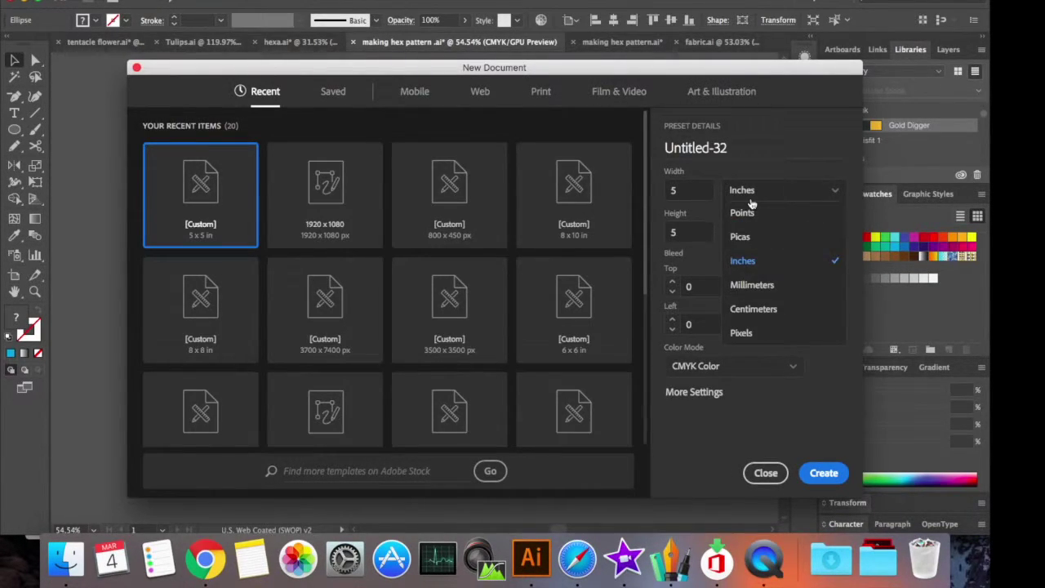
{"action": "left_click", "coordinate": [744, 260]}
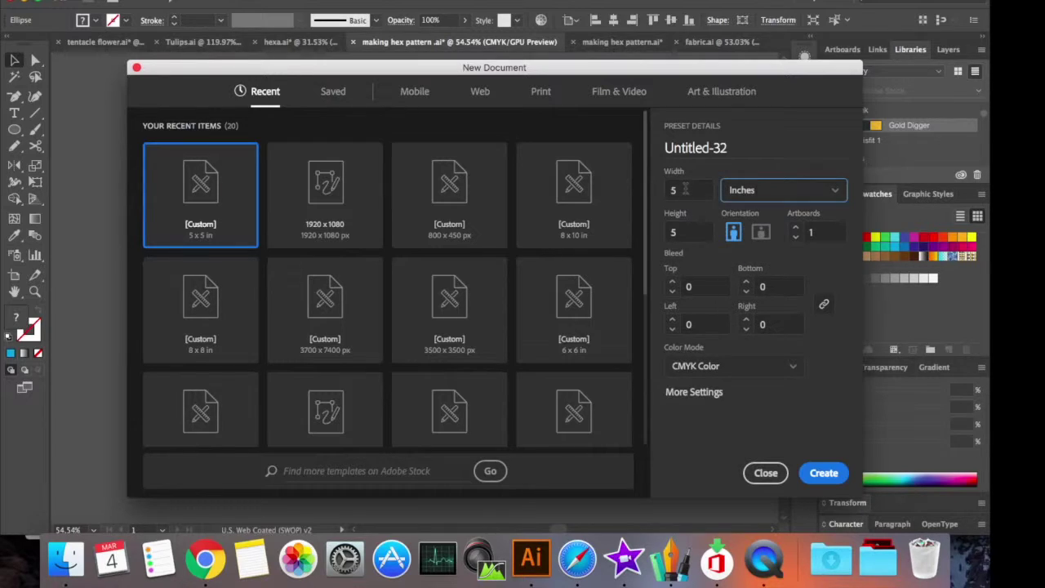
{"action": "left_click", "coordinate": [673, 190]}
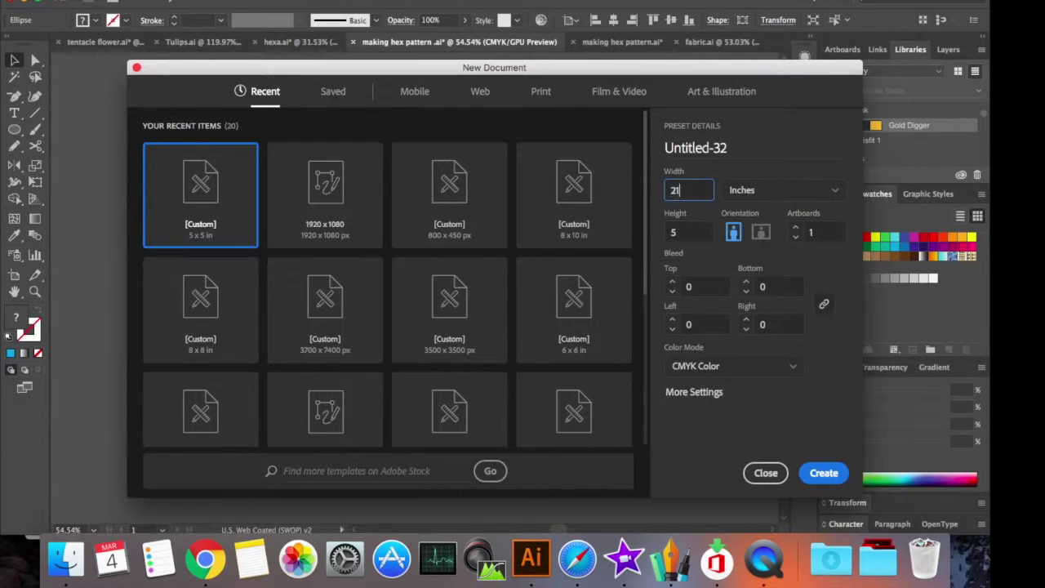
{"action": "left_click", "coordinate": [673, 233]}
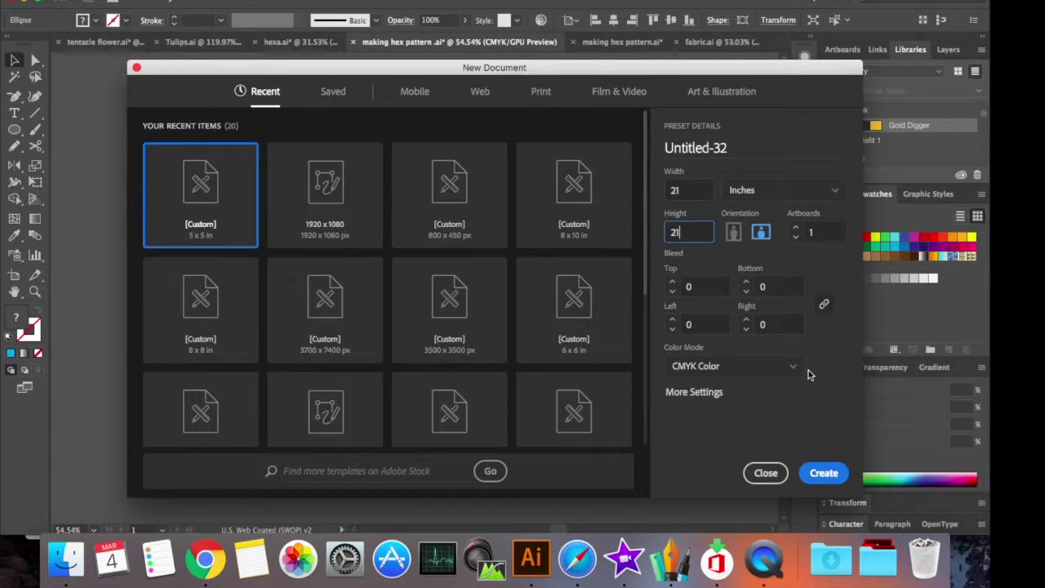
{"action": "left_click", "coordinate": [824, 473]}
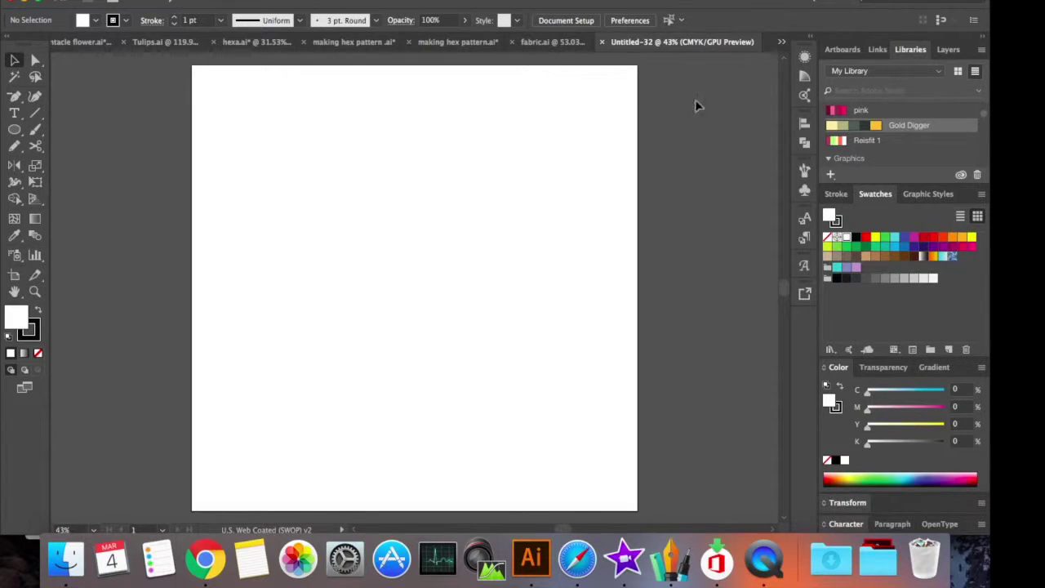
Copy the hex-pattern ellipse from making hex pattern and paste it into Untitled-32
{"action": "left_click", "coordinate": [562, 46]}
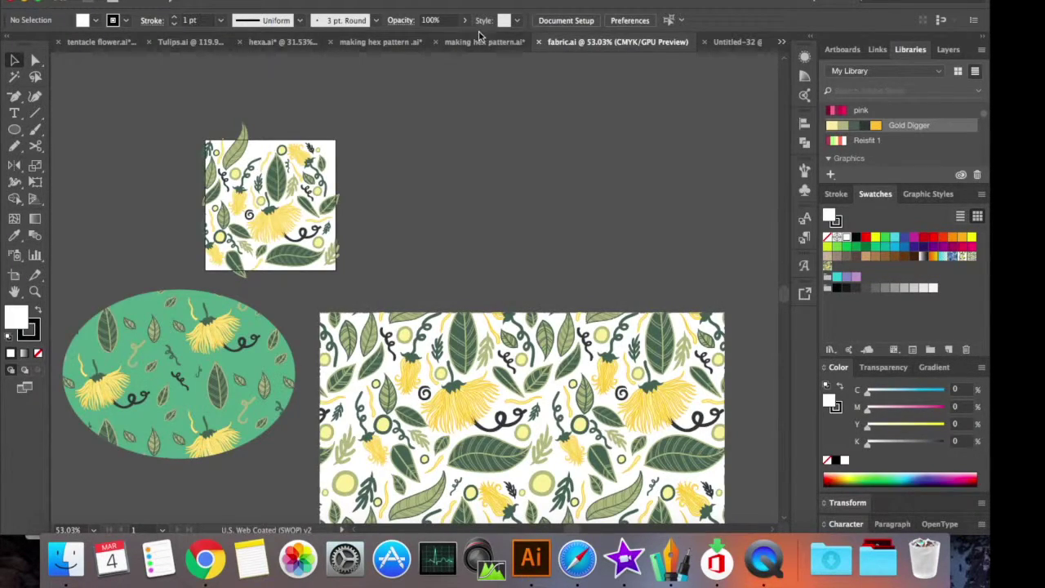
{"action": "left_click", "coordinate": [398, 42]}
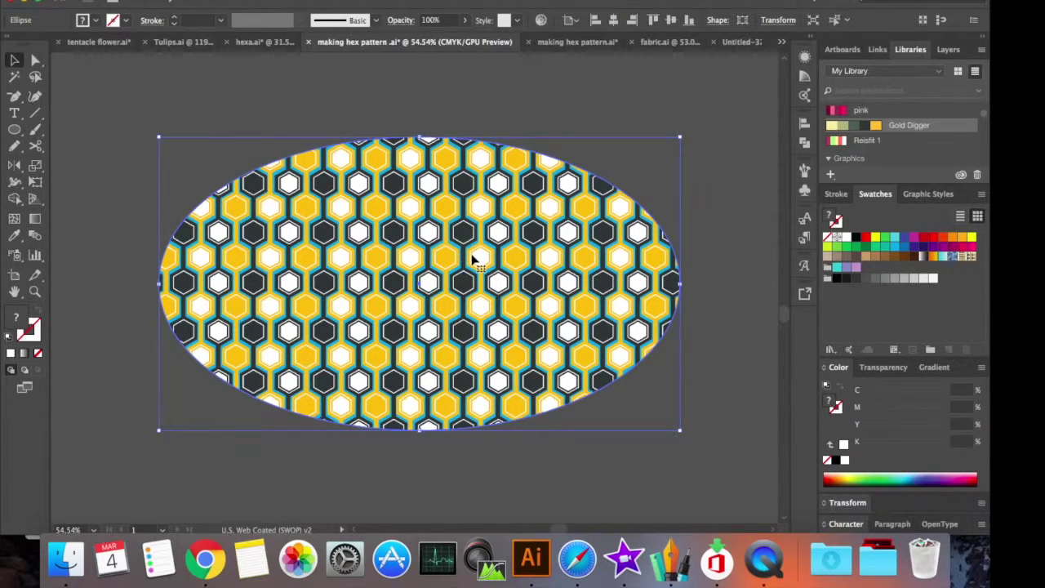
{"action": "key", "text": "super+shift+b"}
{"action": "scroll", "coordinate": [490, 261], "scroll_direction": "up", "scroll_amount": 6}
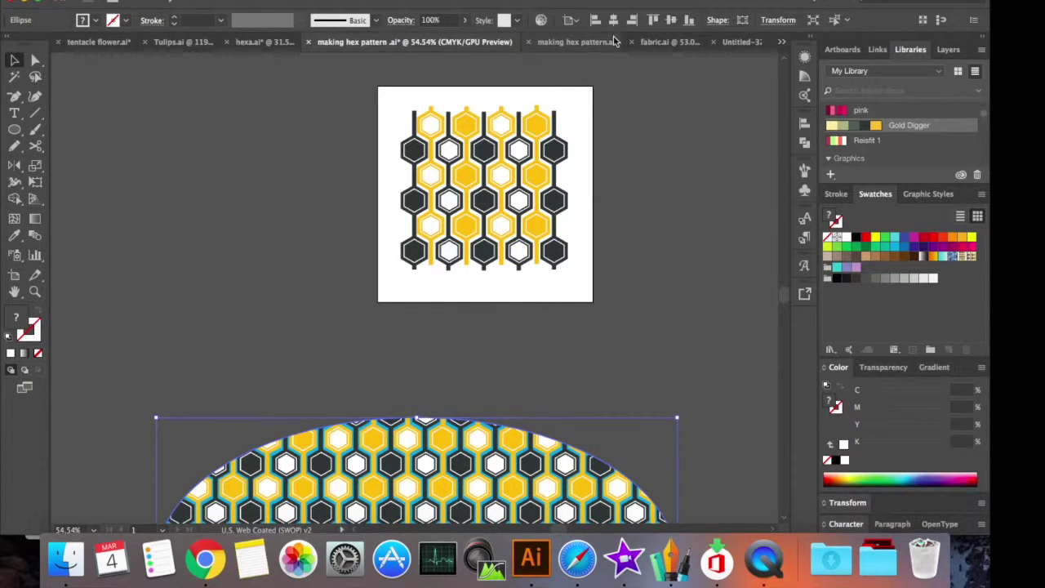
{"action": "left_click", "coordinate": [748, 42]}
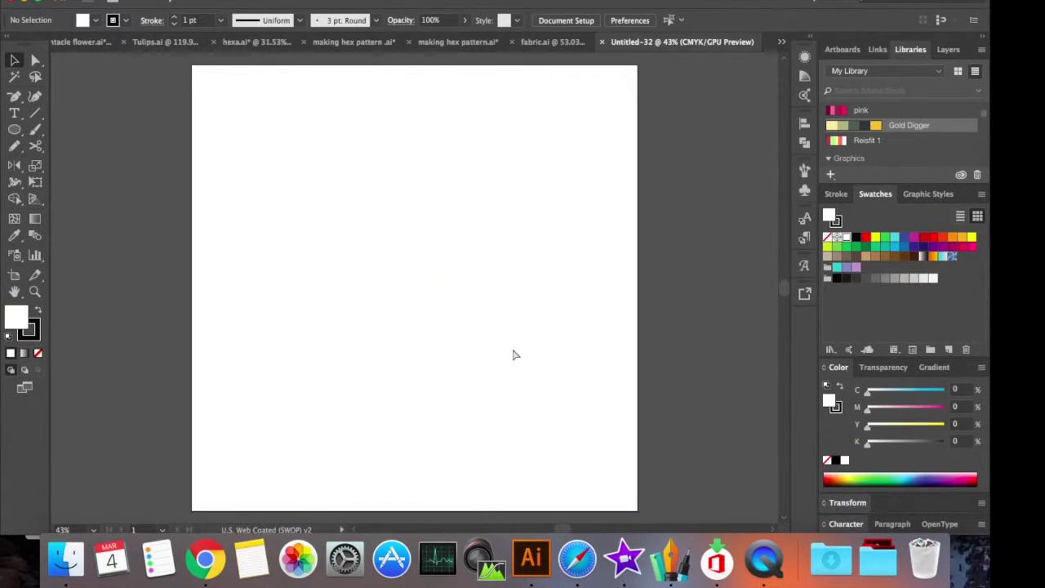
{"action": "key", "text": "super+v"}
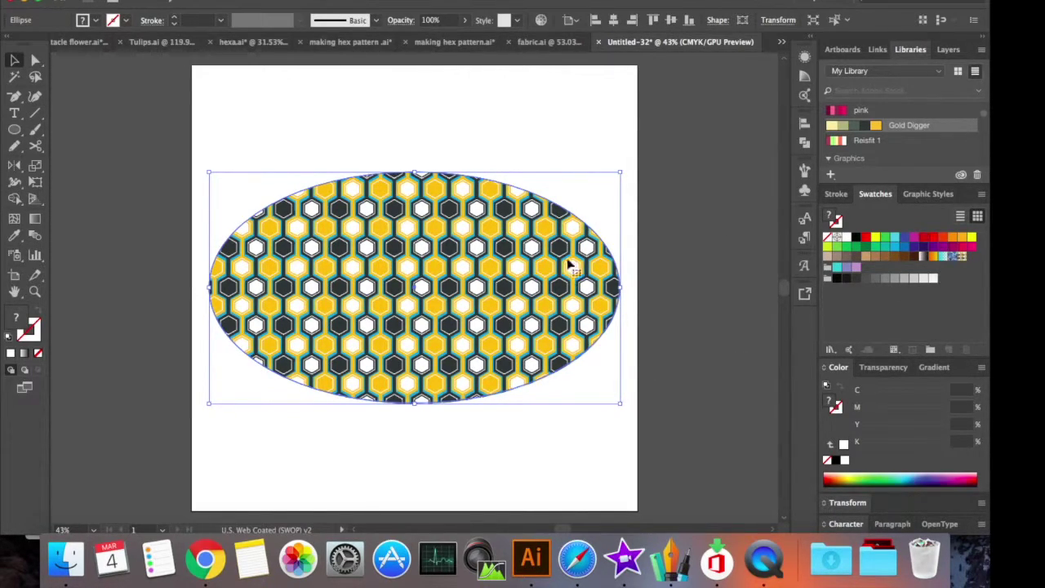
Delete the pasted ellipse and draw an artboard-sized rectangle filled cyan
{"action": "key", "text": "Delete"}
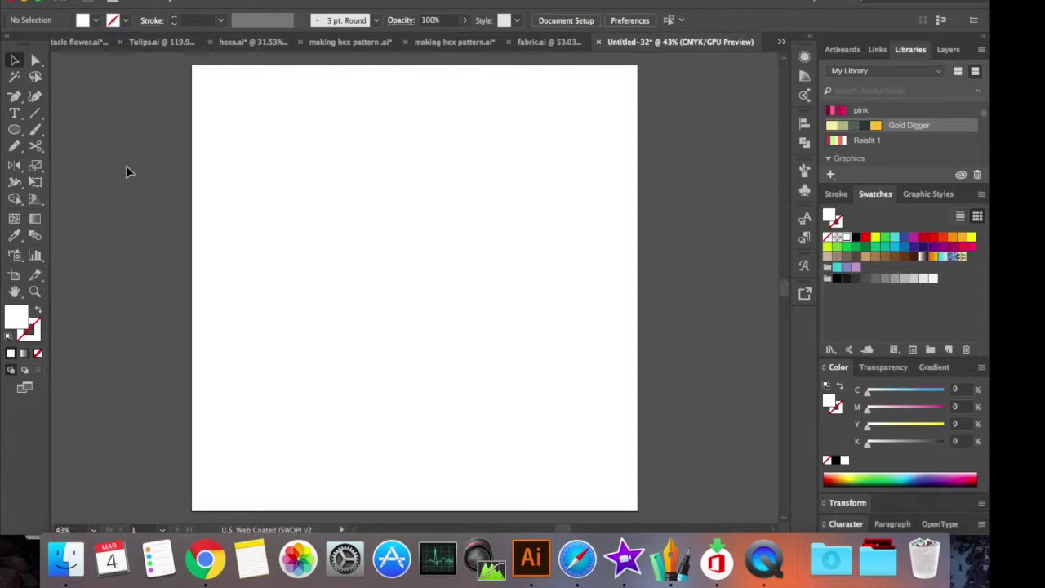
{"action": "left_click_drag", "start_coordinate": [14, 131], "coordinate": [75, 128]}
{"action": "left_click_drag", "start_coordinate": [191, 65], "coordinate": [638, 512]}
{"action": "left_click", "coordinate": [894, 248]}
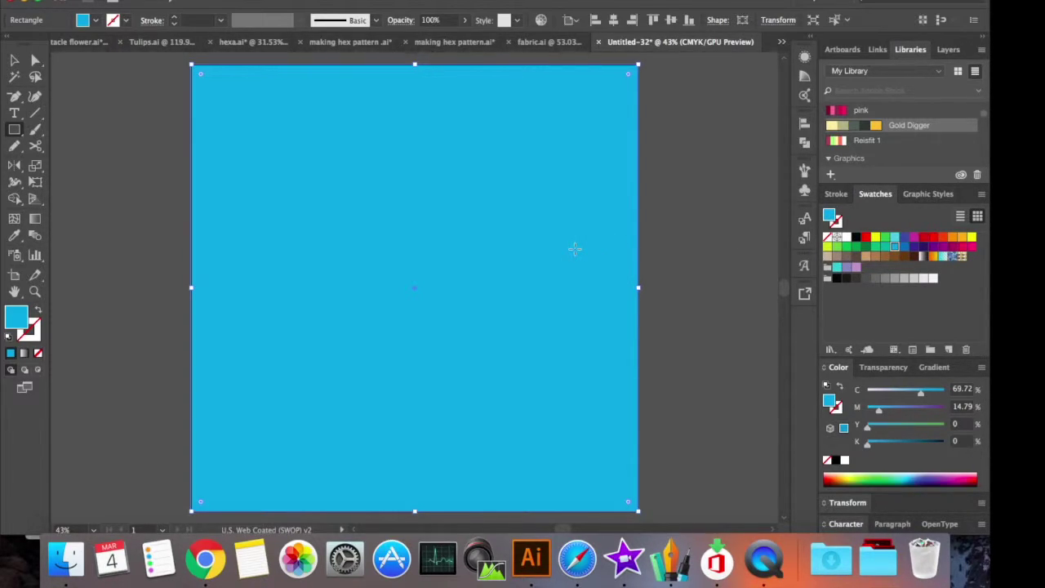
Paste a copy of the rectangle in front and fill it with the hexagon pattern swatch
{"action": "key", "text": "super+c"}
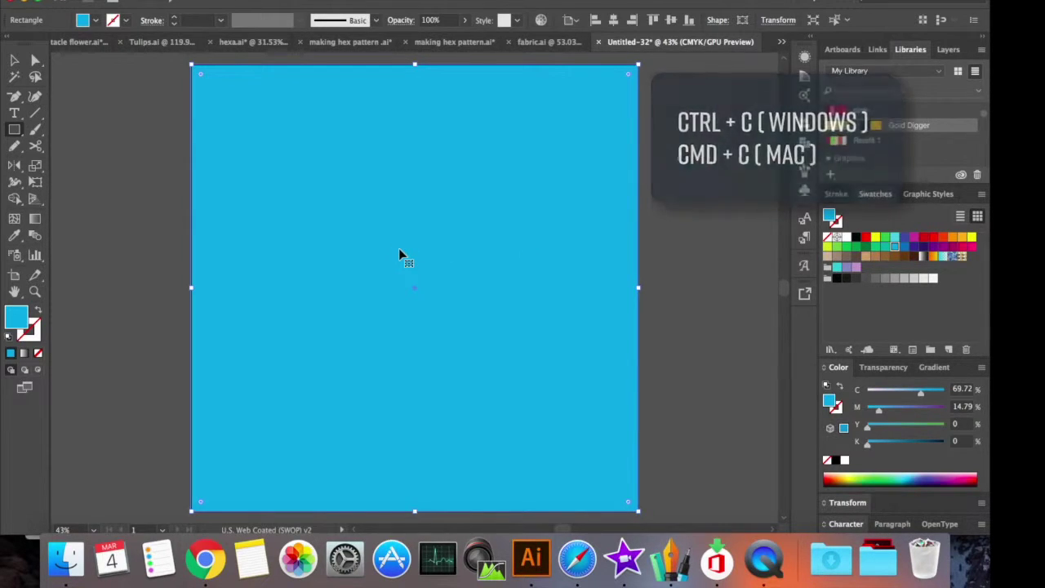
{"action": "key", "text": "super+f"}
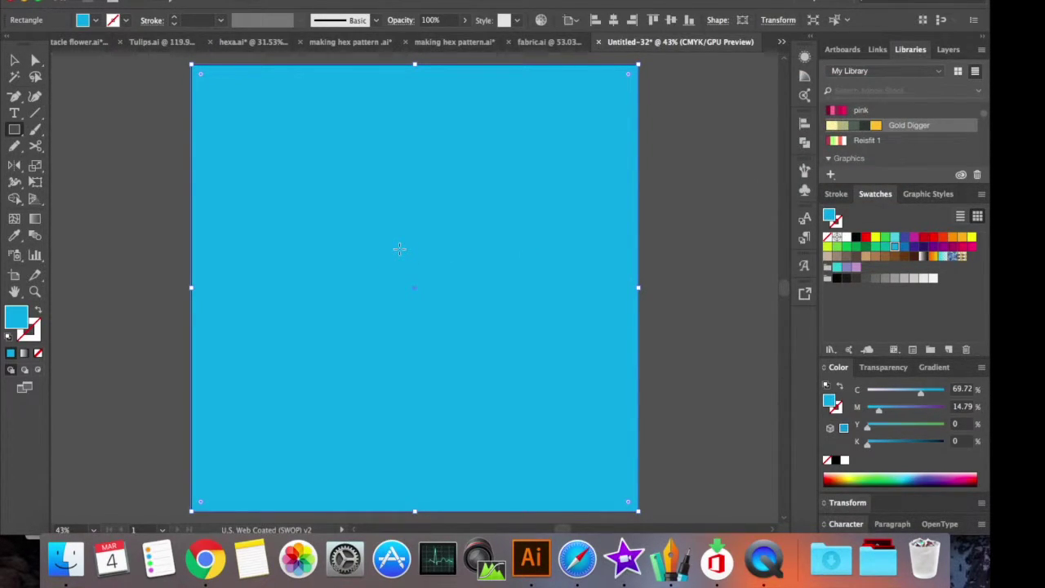
{"action": "left_click", "coordinate": [962, 257]}
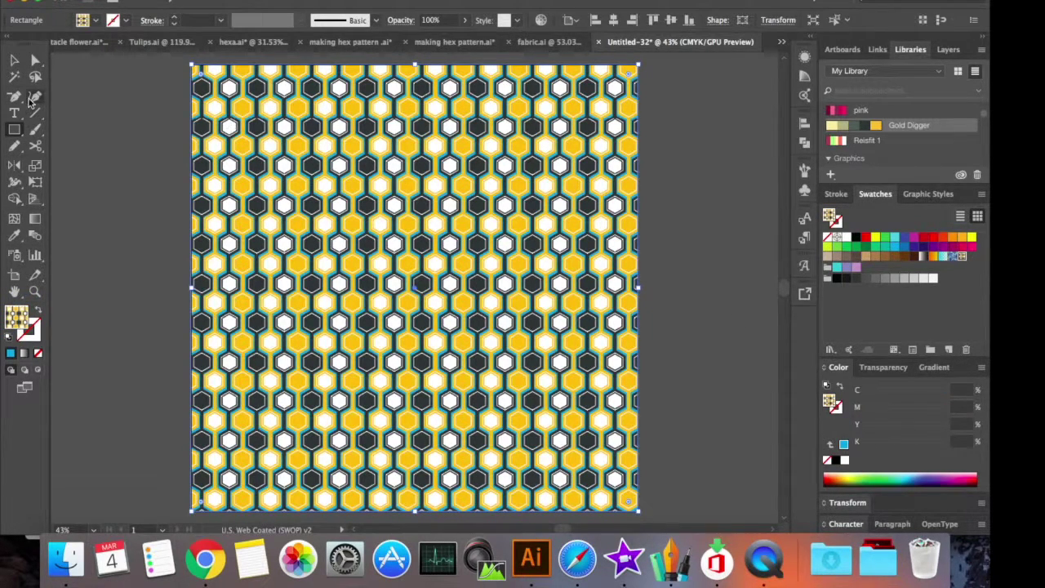
{"action": "left_click", "coordinate": [15, 61]}
{"action": "left_click", "coordinate": [112, 139]}
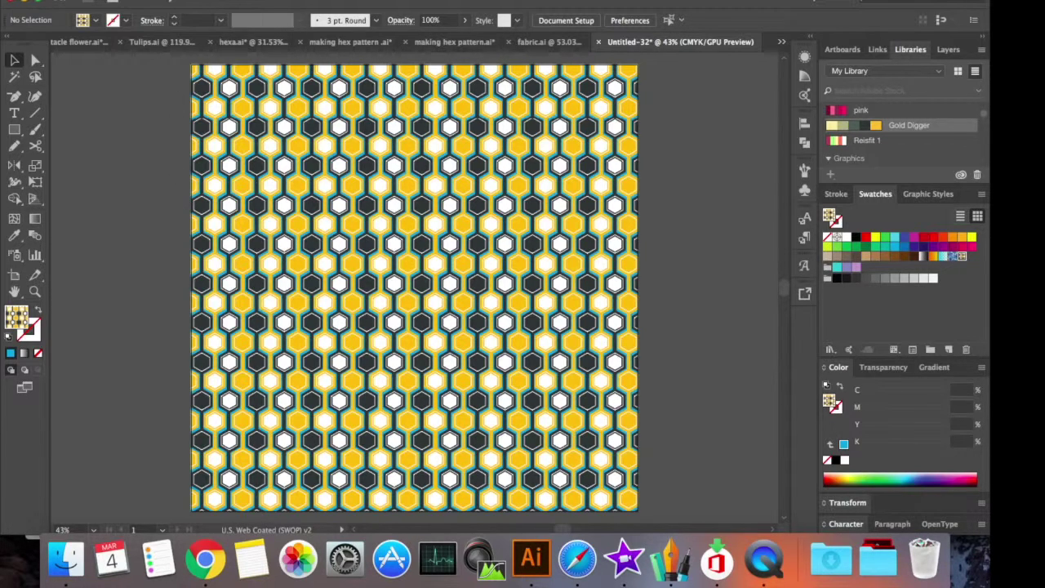
{"action": "left_click", "coordinate": [122, 2]}
Export the artboard as blue.png using artboard bounds, accepting the 150 ppi PNG options
{"action": "mouse_move", "coordinate": [146, 200]}
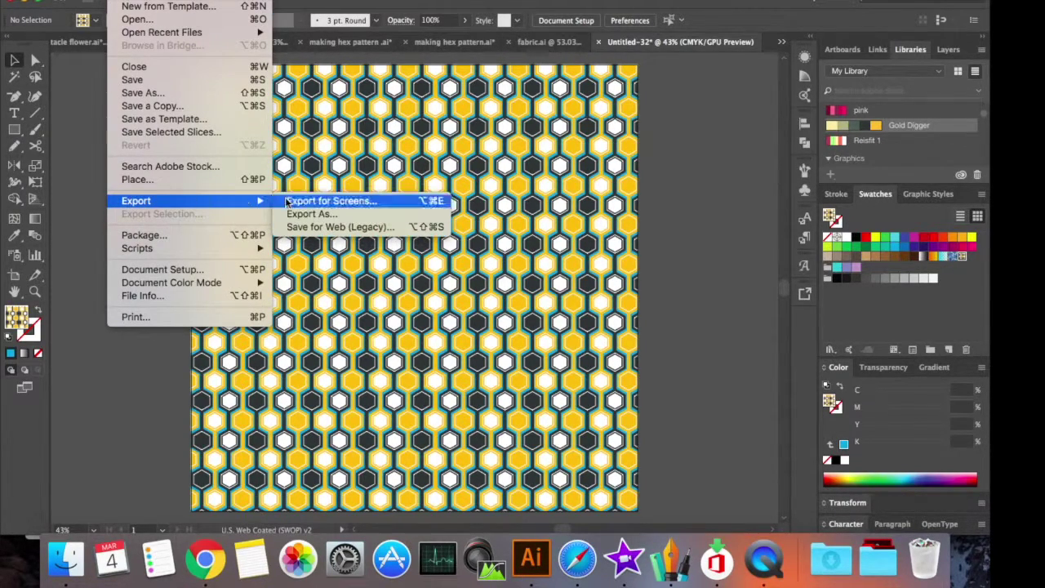
{"action": "left_click", "coordinate": [310, 214]}
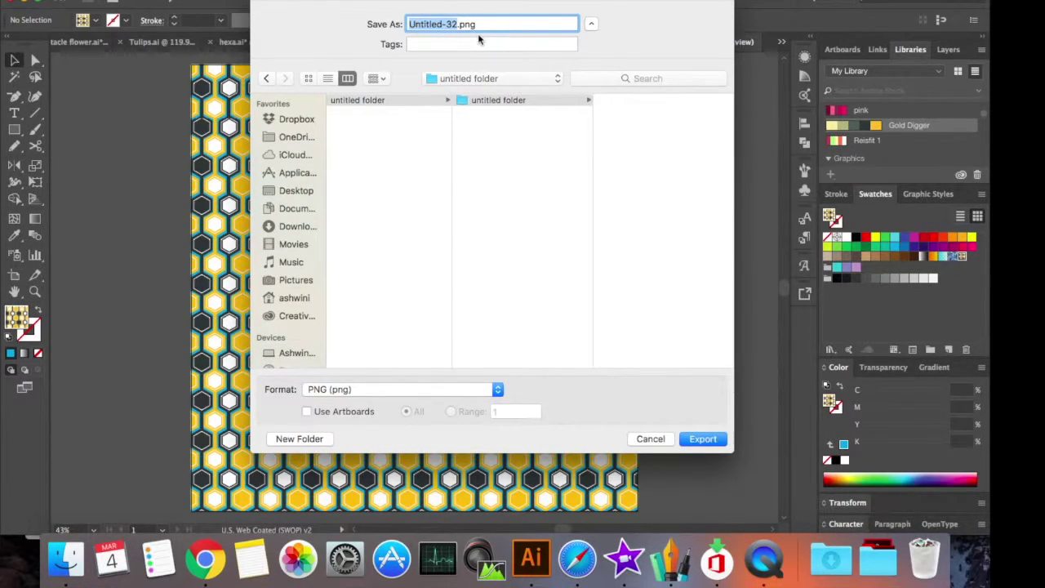
{"action": "type", "text": "blue"}
{"action": "left_click", "coordinate": [307, 411]}
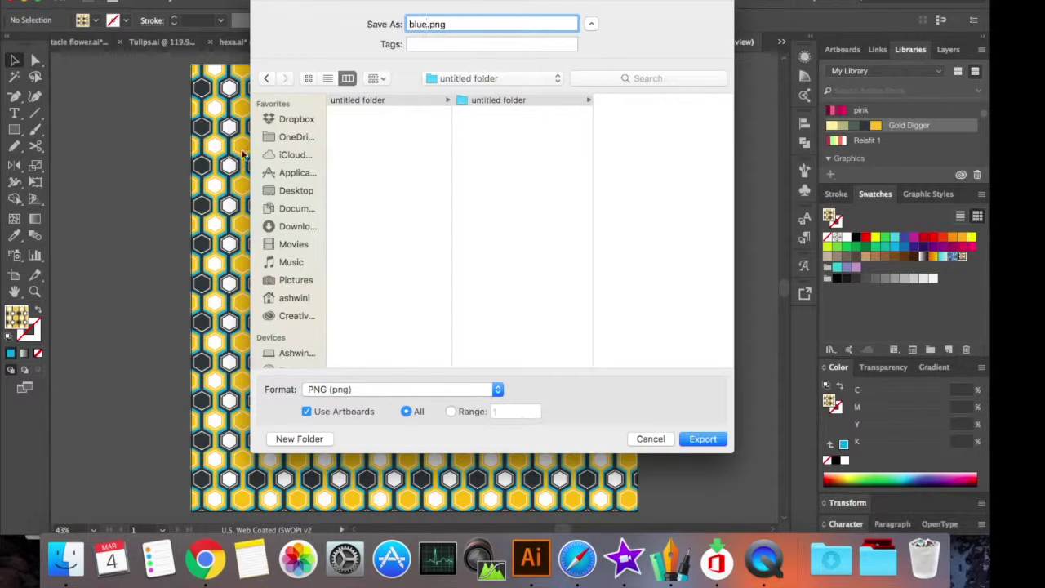
{"action": "left_click", "coordinate": [703, 439]}
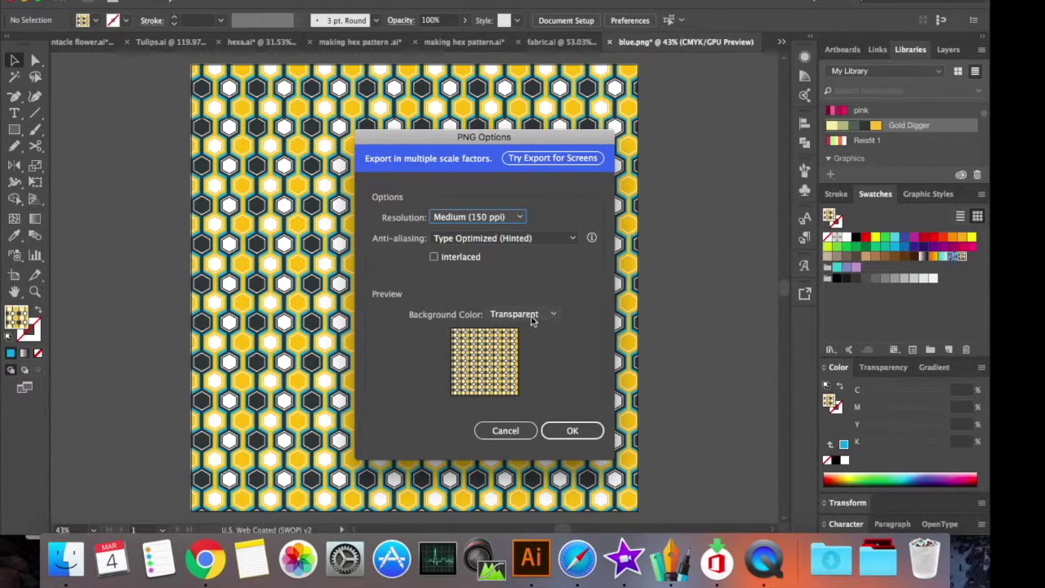
{"action": "left_click", "coordinate": [573, 431]}
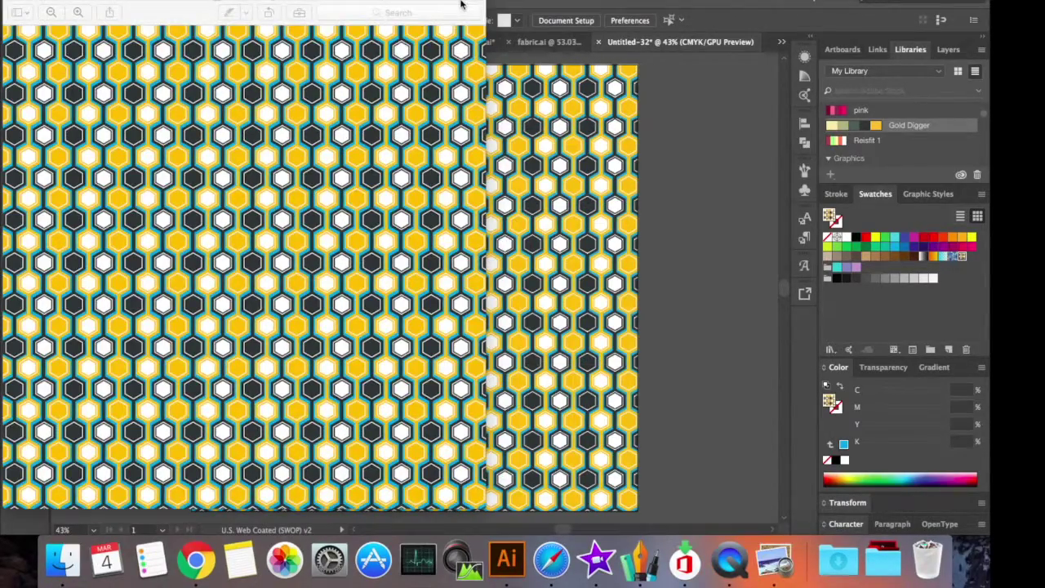
Move the exported image's Preview window to the centre of the screen
{"action": "left_click_drag", "start_coordinate": [460, 4], "coordinate": [664, 14]}
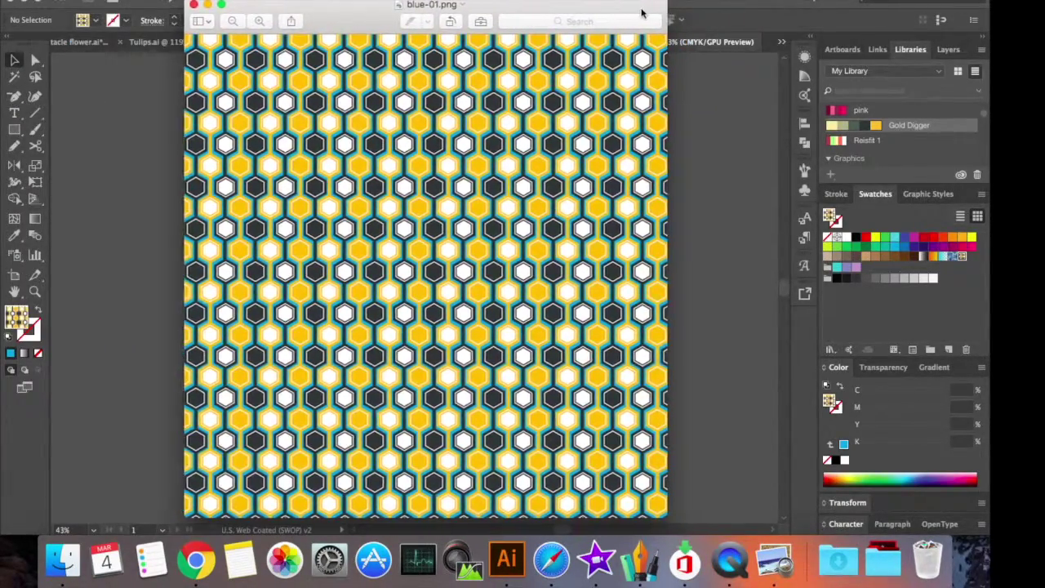
{"action": "left_click_drag", "start_coordinate": [642, 12], "coordinate": [640, 13]}
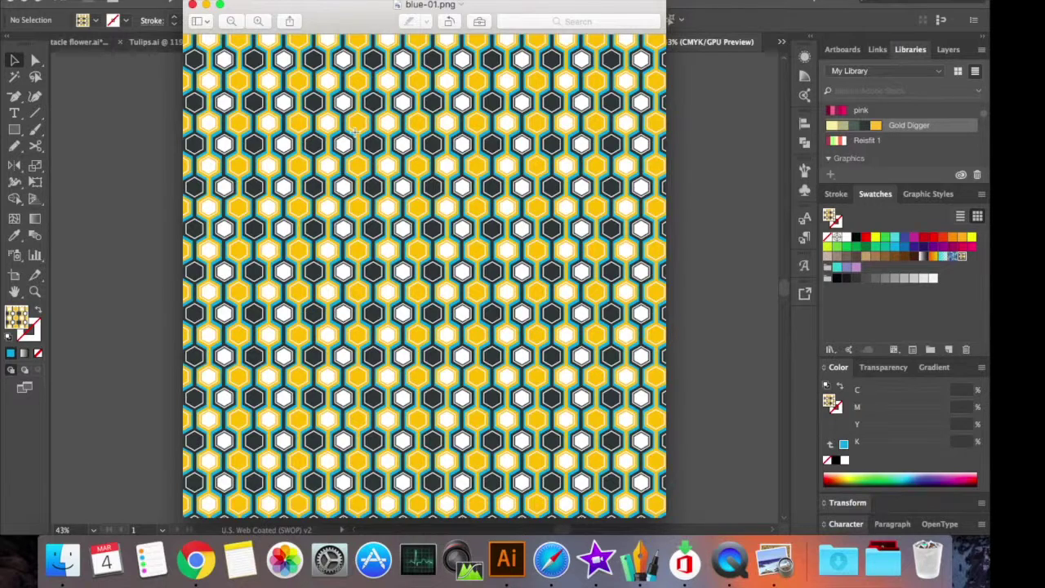
Close the exported image and return to the hex pattern document's artwork
{"action": "left_click", "coordinate": [192, 5]}
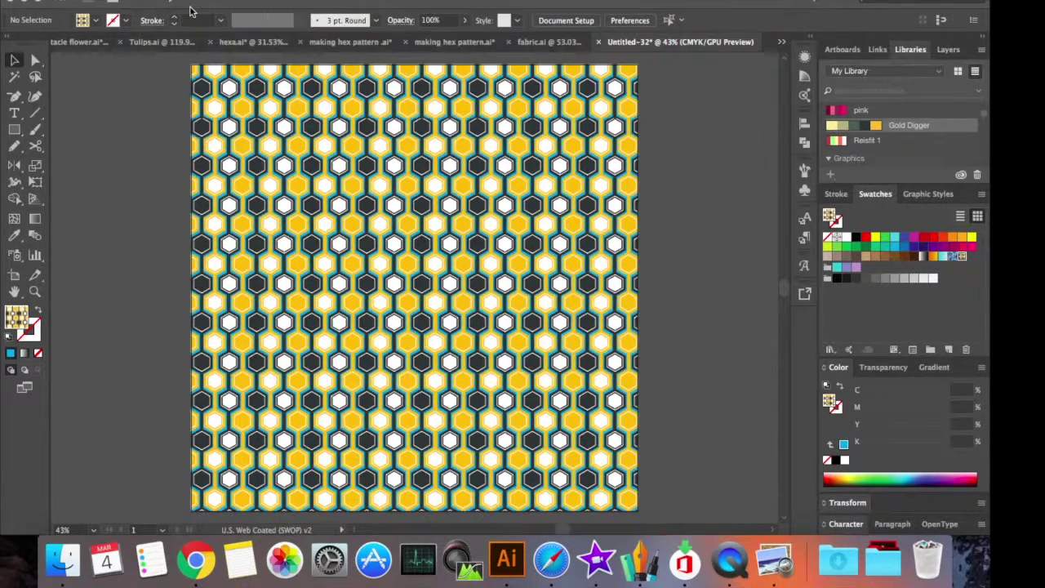
{"action": "left_click", "coordinate": [364, 45]}
{"action": "scroll", "coordinate": [509, 227], "scroll_direction": "up", "scroll_amount": 2}
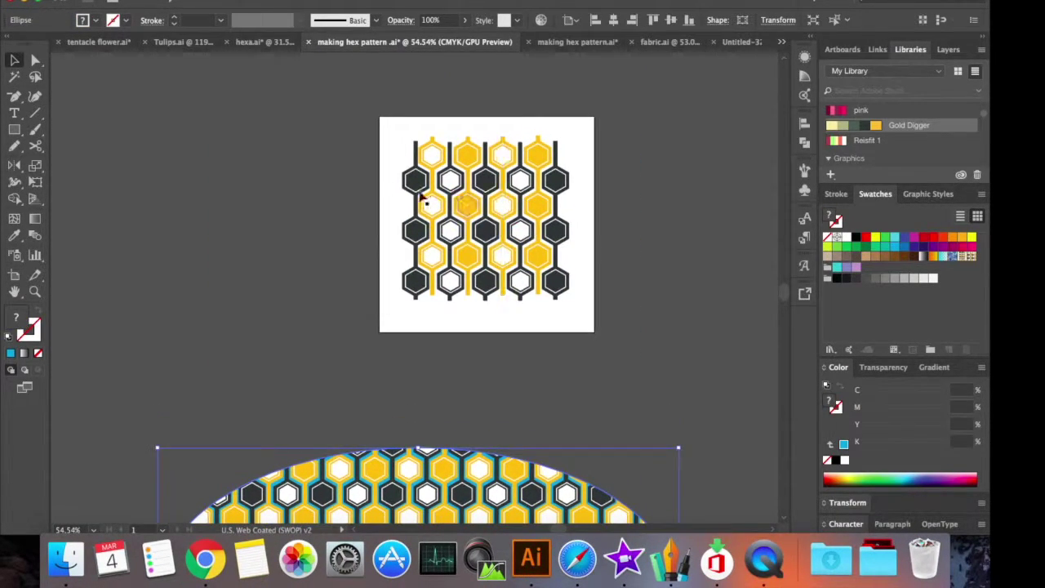
{"action": "left_click_drag", "start_coordinate": [368, 119], "coordinate": [616, 357]}
{"action": "scroll", "coordinate": [617, 357], "scroll_direction": "right", "scroll_amount": 10}
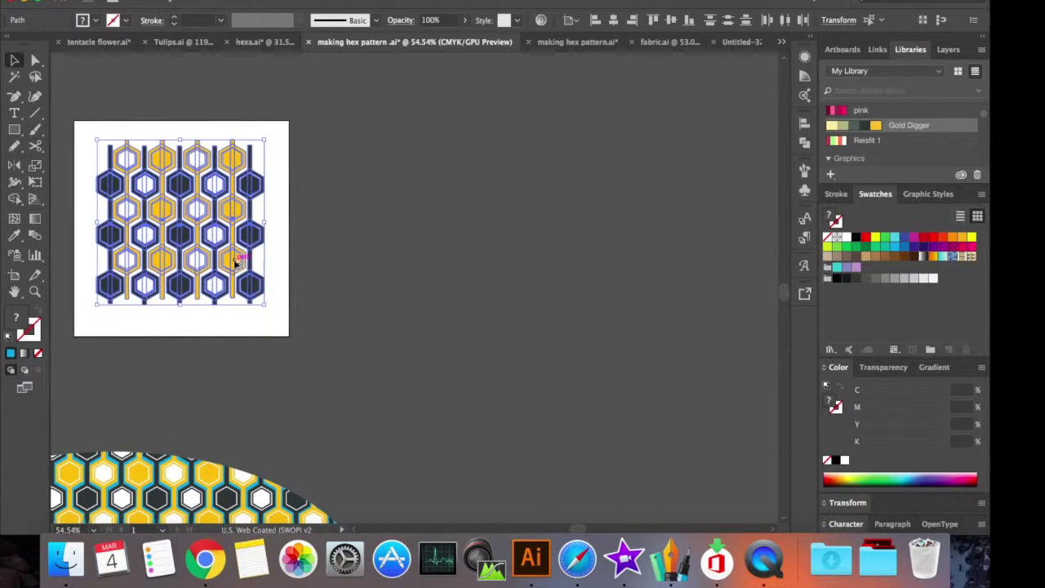
Duplicate the hexagon artwork beside the artboard and enlarge the copy
{"action": "left_click_drag", "start_coordinate": [237, 263], "coordinate": [567, 243]}
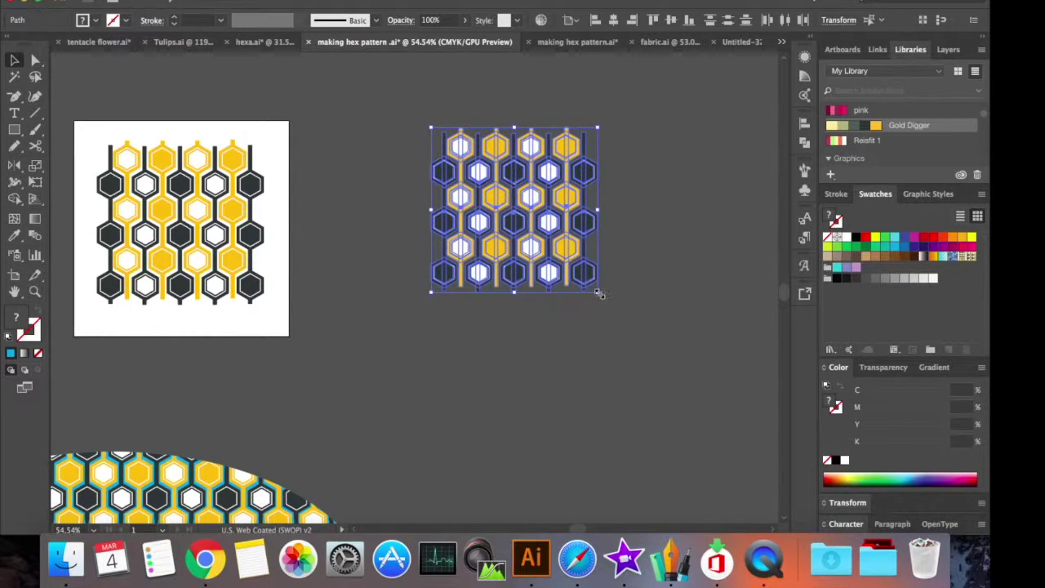
{"action": "left_click_drag", "start_coordinate": [598, 292], "coordinate": [728, 490]}
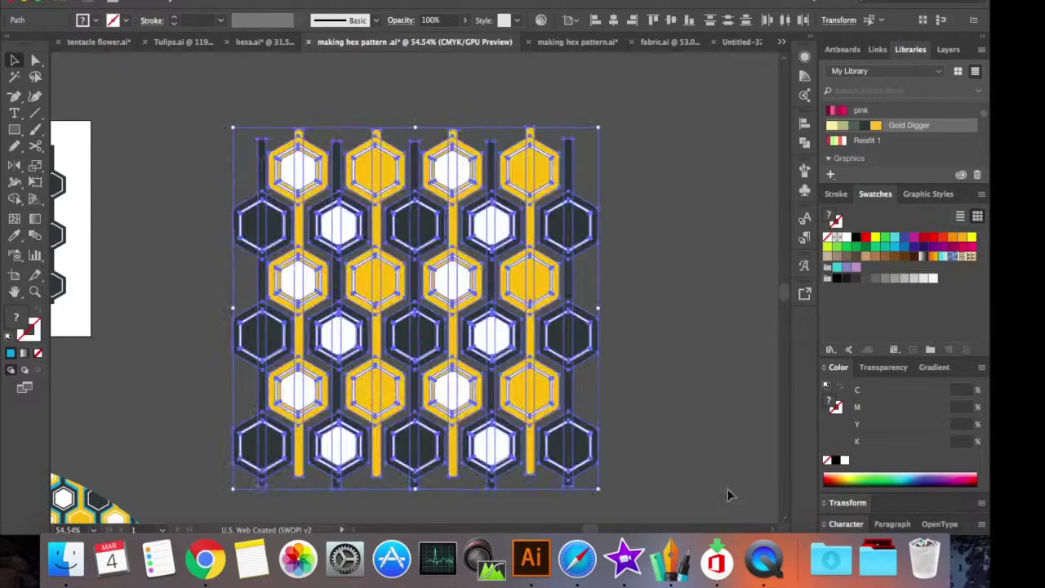
{"action": "scroll", "coordinate": [728, 490], "scroll_direction": "down", "scroll_amount": 3}
Turn the enlarged hexagon artwork into a new pattern via Object > Pattern > Make
{"action": "left_click", "coordinate": [147, 0]}
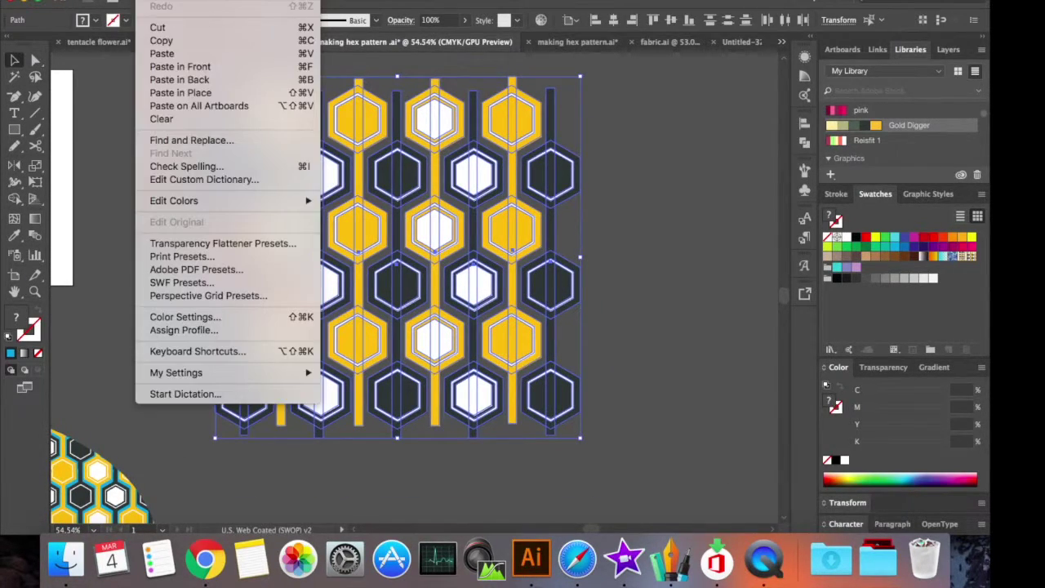
{"action": "mouse_move", "coordinate": [175, 0]}
{"action": "mouse_move", "coordinate": [237, 283]}
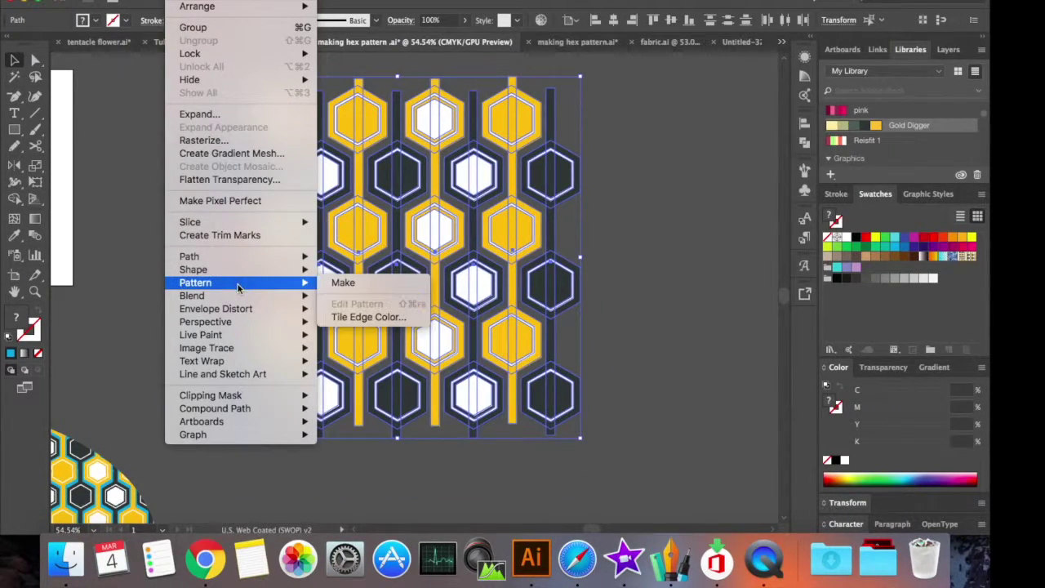
{"action": "left_click", "coordinate": [327, 284]}
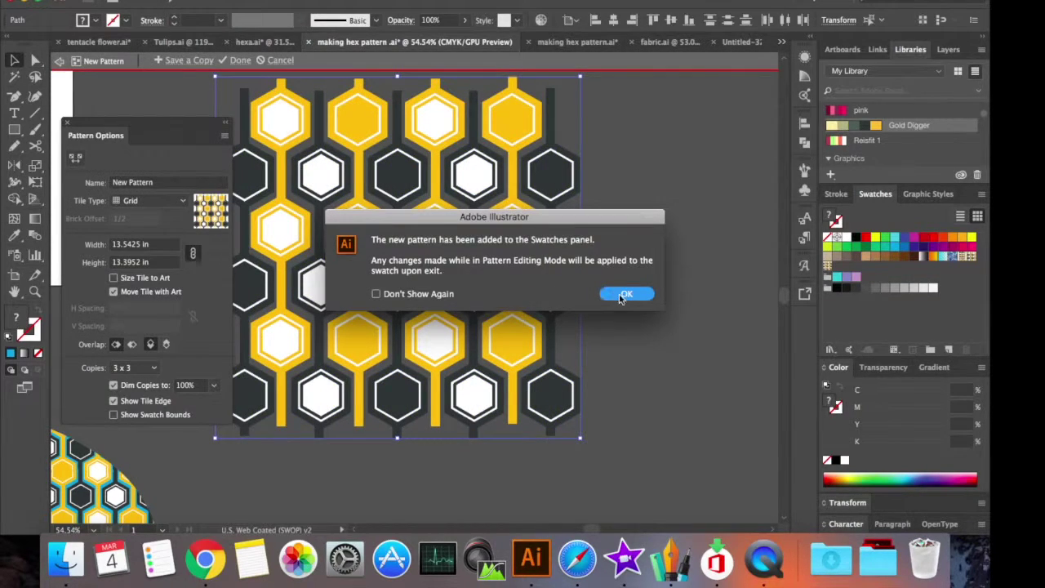
Resize the pattern tile to 11.3454 × 8.1507 in so the hexagons repeat seamlessly
{"action": "left_click", "coordinate": [628, 296]}
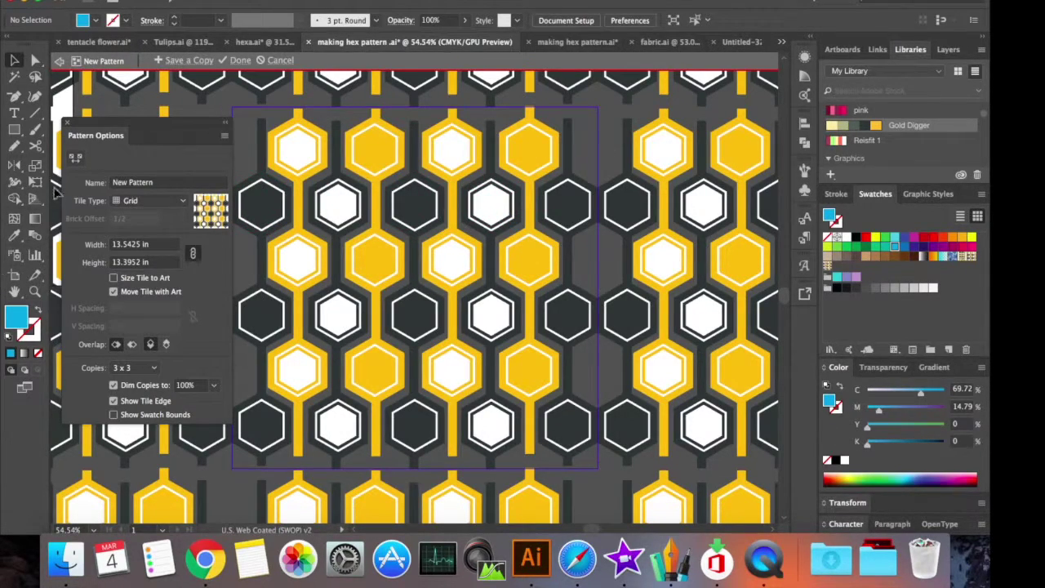
{"action": "left_click", "coordinate": [76, 156]}
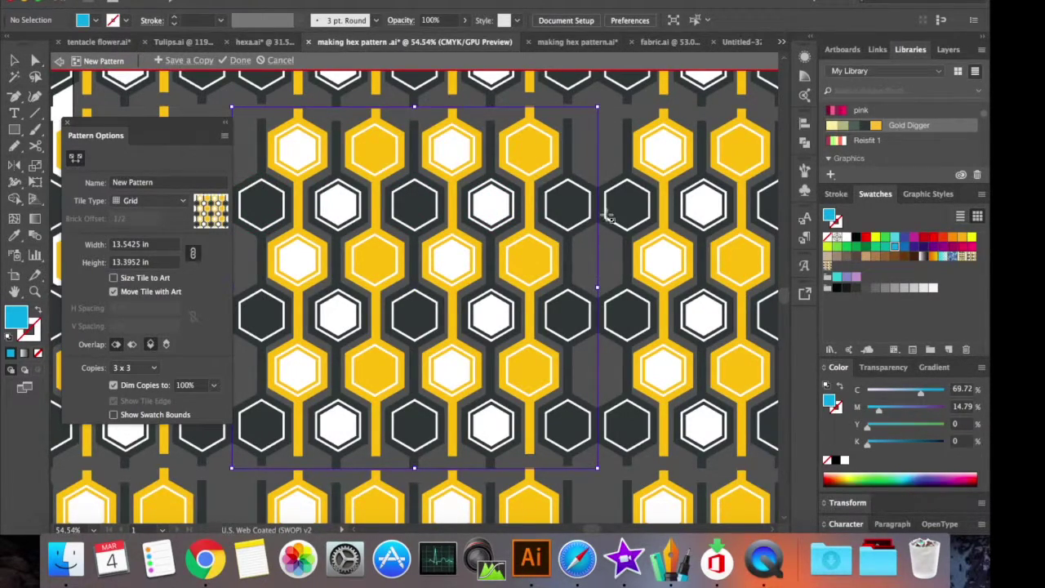
{"action": "left_click_drag", "start_coordinate": [597, 290], "coordinate": [537, 290]}
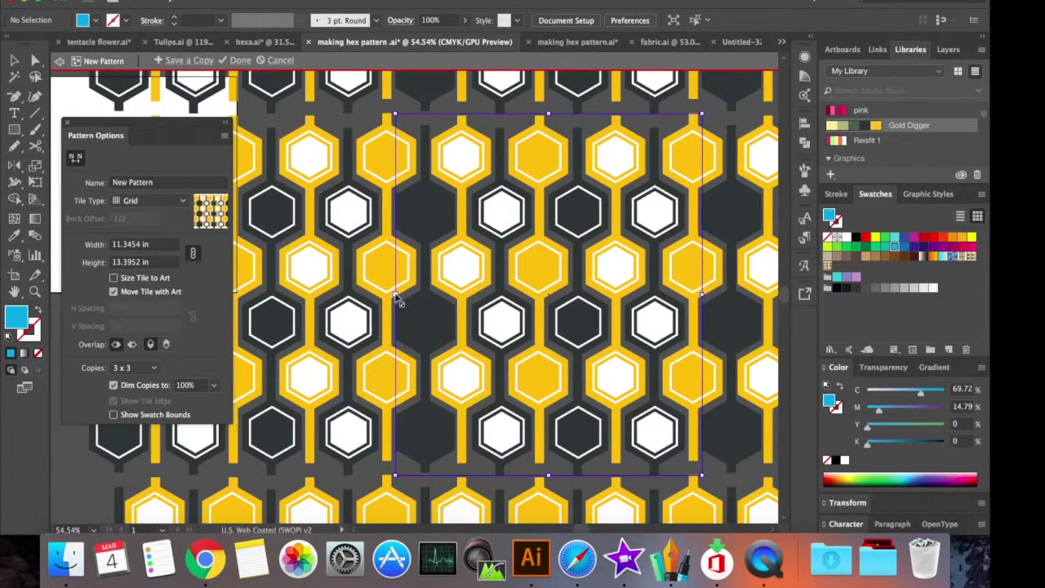
{"action": "left_click_drag", "start_coordinate": [396, 292], "coordinate": [420, 296]}
{"action": "scroll", "coordinate": [462, 310], "scroll_direction": "down", "scroll_amount": 5}
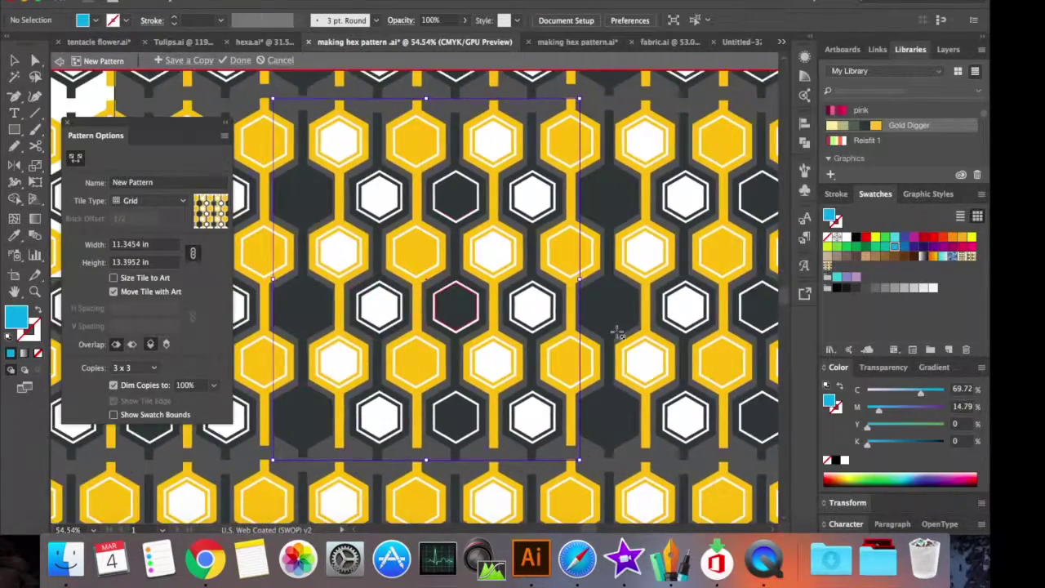
{"action": "left_click_drag", "start_coordinate": [517, 241], "coordinate": [521, 317]}
{"action": "scroll", "coordinate": [521, 319], "scroll_direction": "up", "scroll_amount": 5}
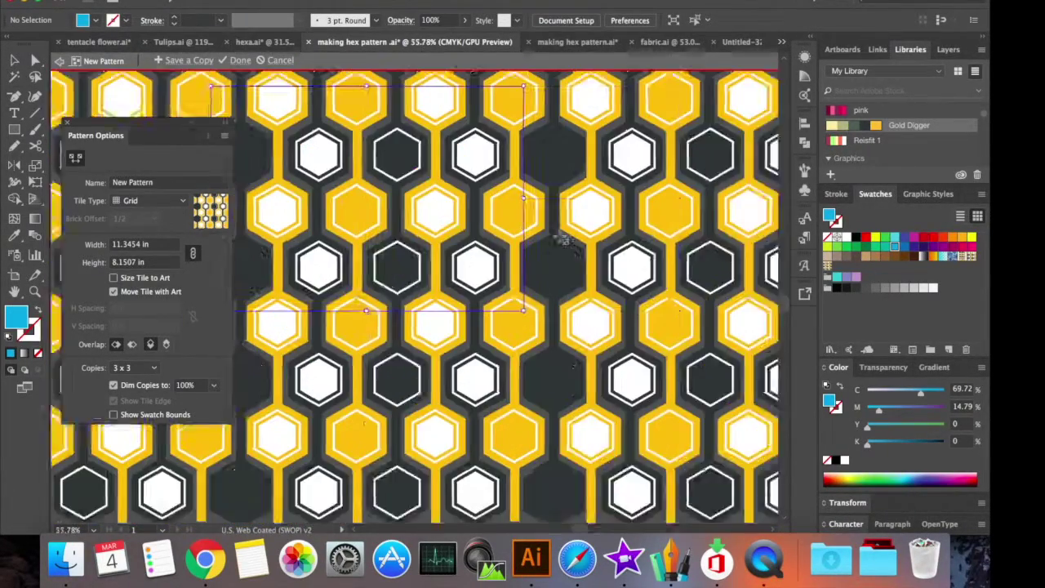
{"action": "key", "text": "v"}
{"action": "scroll", "coordinate": [677, 353], "scroll_direction": "down", "scroll_amount": 4}
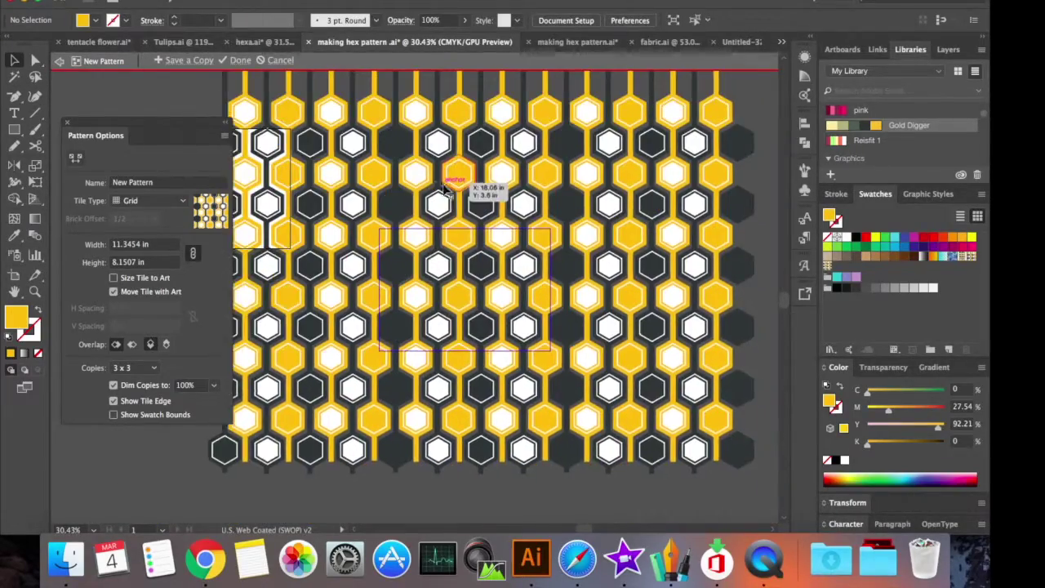
{"action": "left_click", "coordinate": [577, 290]}
{"action": "left_click", "coordinate": [756, 242]}
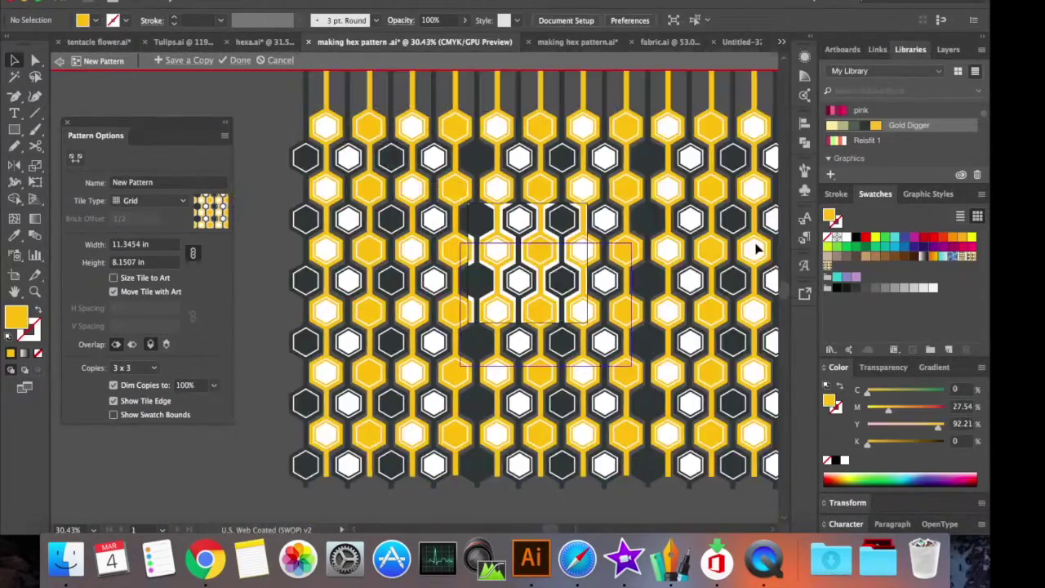
{"action": "scroll", "coordinate": [378, 350], "scroll_direction": "up", "scroll_amount": 2}
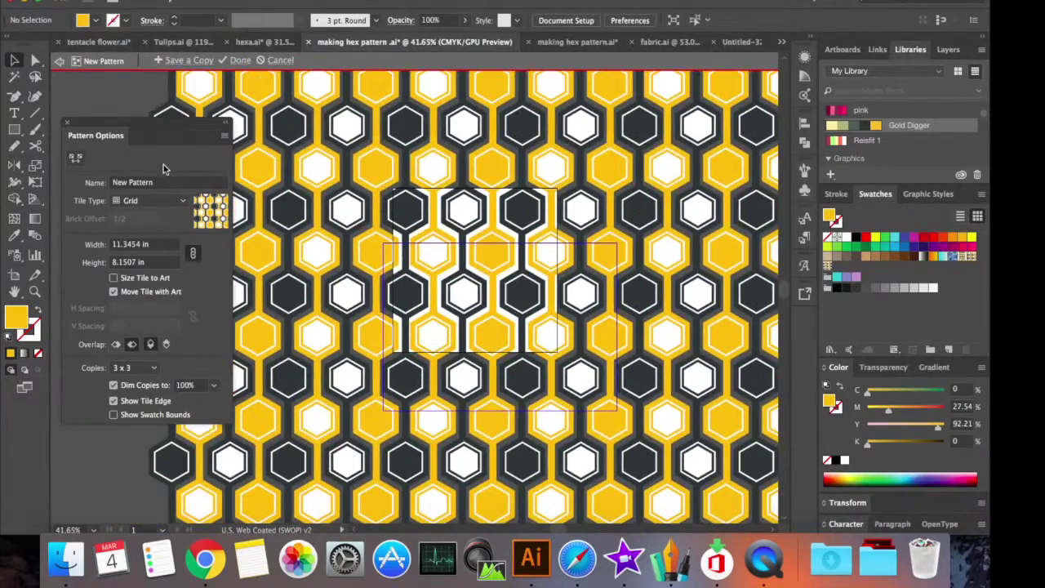
Save a copy of the pattern swatch and exit pattern editing with Done
{"action": "left_click", "coordinate": [204, 62]}
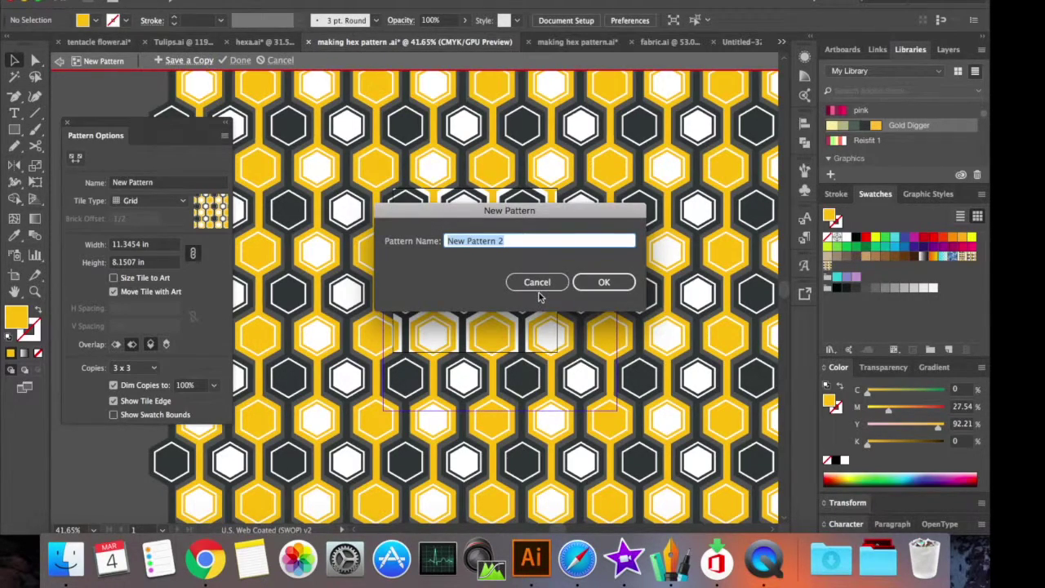
{"action": "left_click", "coordinate": [611, 281]}
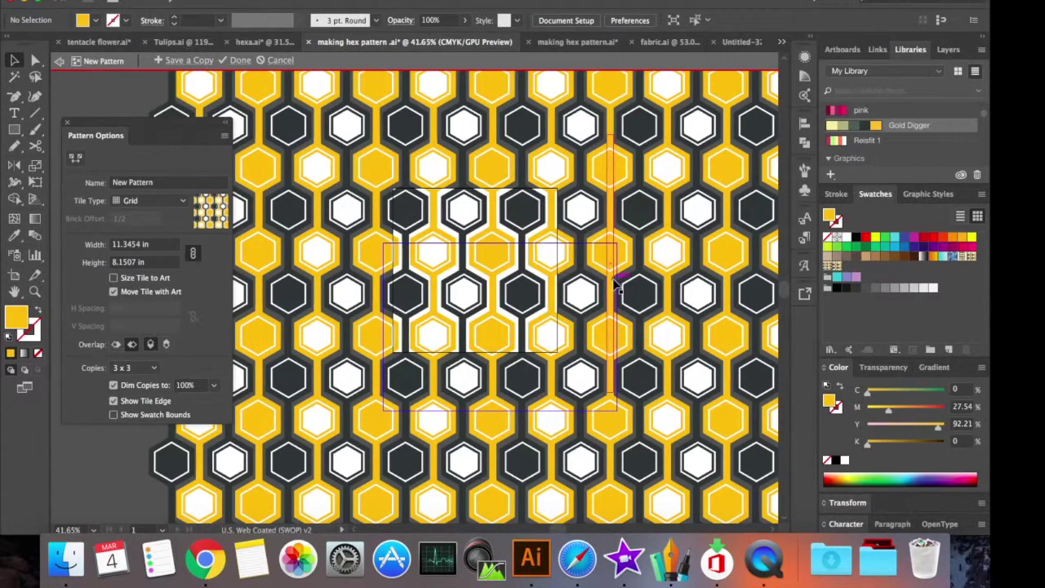
{"action": "scroll", "coordinate": [767, 272], "scroll_direction": "down", "scroll_amount": 3}
{"action": "scroll", "coordinate": [768, 272], "scroll_direction": "right", "scroll_amount": 5}
{"action": "scroll", "coordinate": [768, 272], "scroll_direction": "down", "scroll_amount": 2}
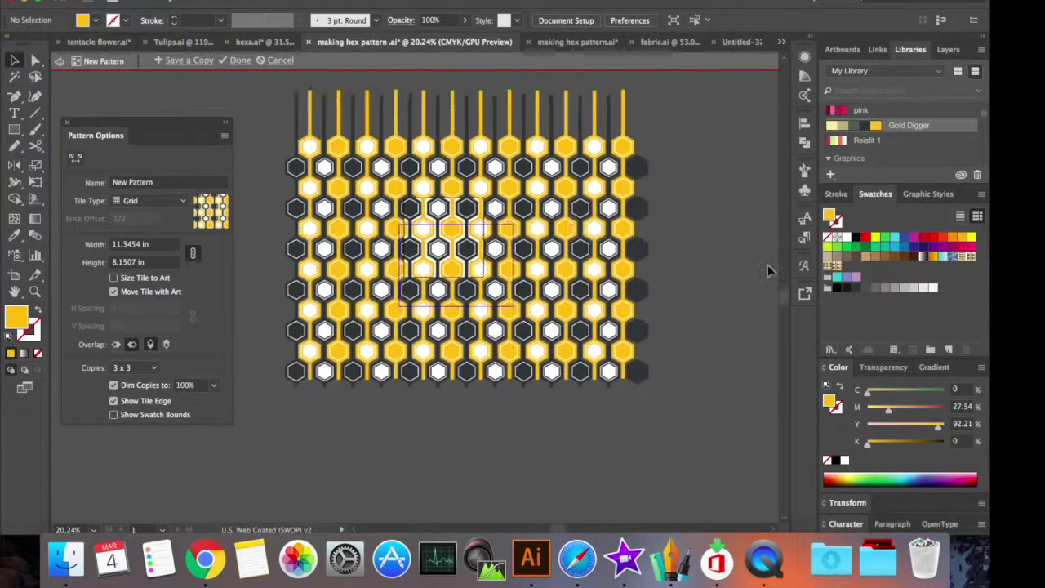
{"action": "left_click", "coordinate": [240, 61]}
Draw a small rectangle below the hexagon artwork and fill it with the new pattern
{"action": "left_click", "coordinate": [91, 132]}
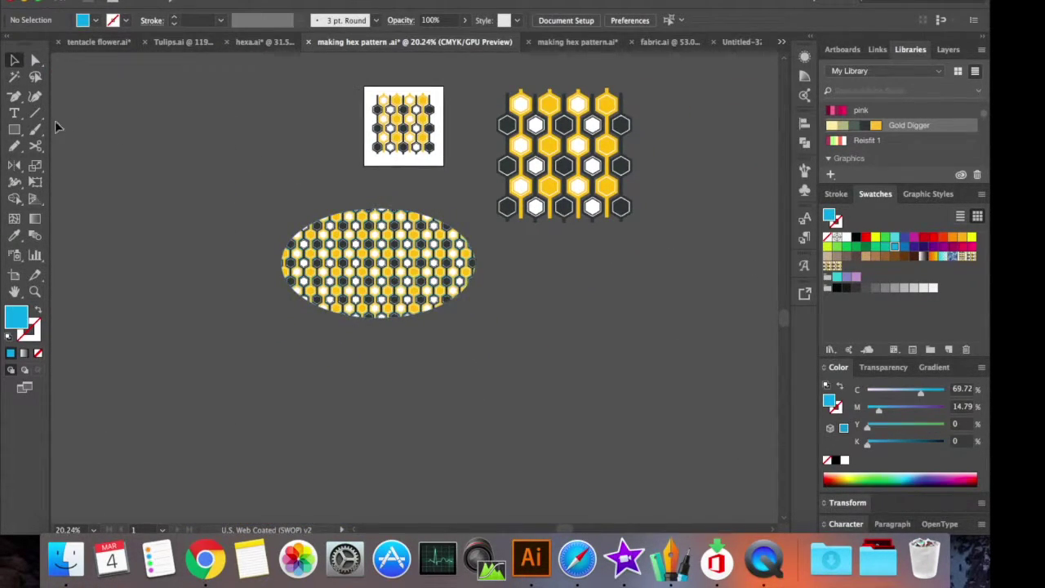
{"action": "left_click", "coordinate": [14, 129]}
{"action": "left_click_drag", "start_coordinate": [499, 312], "coordinate": [664, 425]}
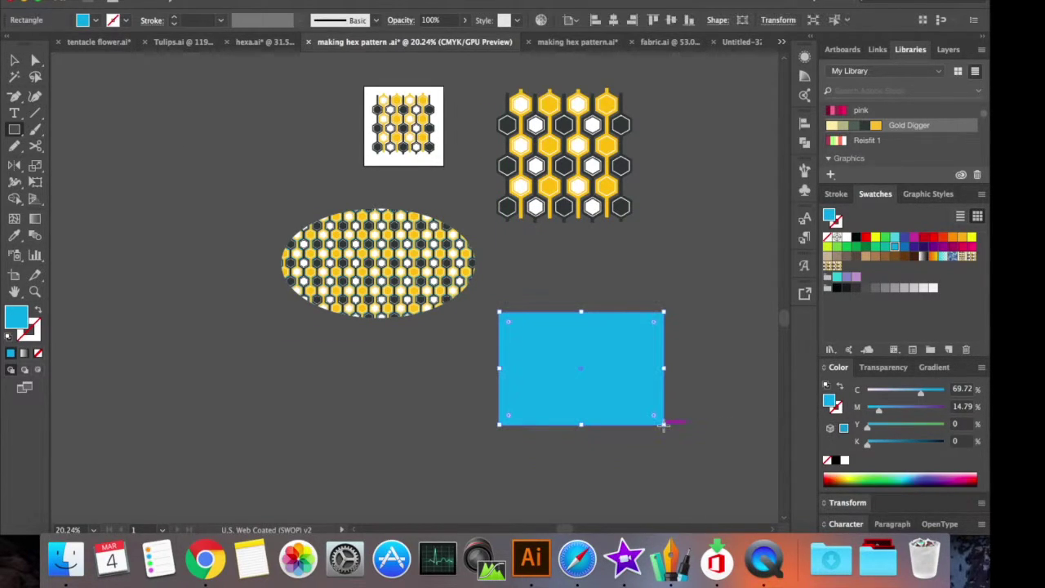
{"action": "left_click", "coordinate": [834, 267]}
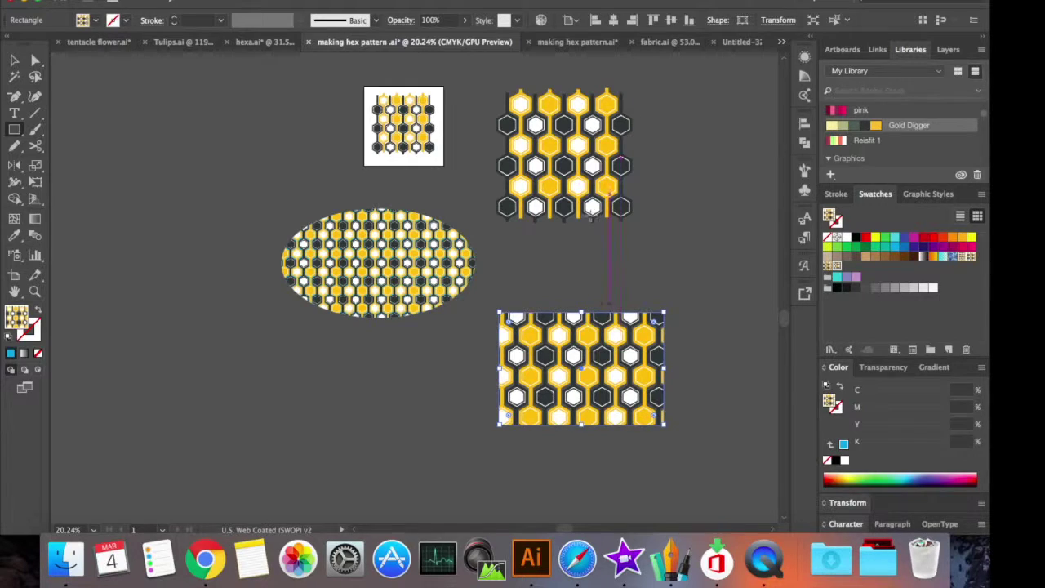
In Untitled-32, paste the pattern rectangle, then delete the pasted copy
{"action": "left_click", "coordinate": [740, 42]}
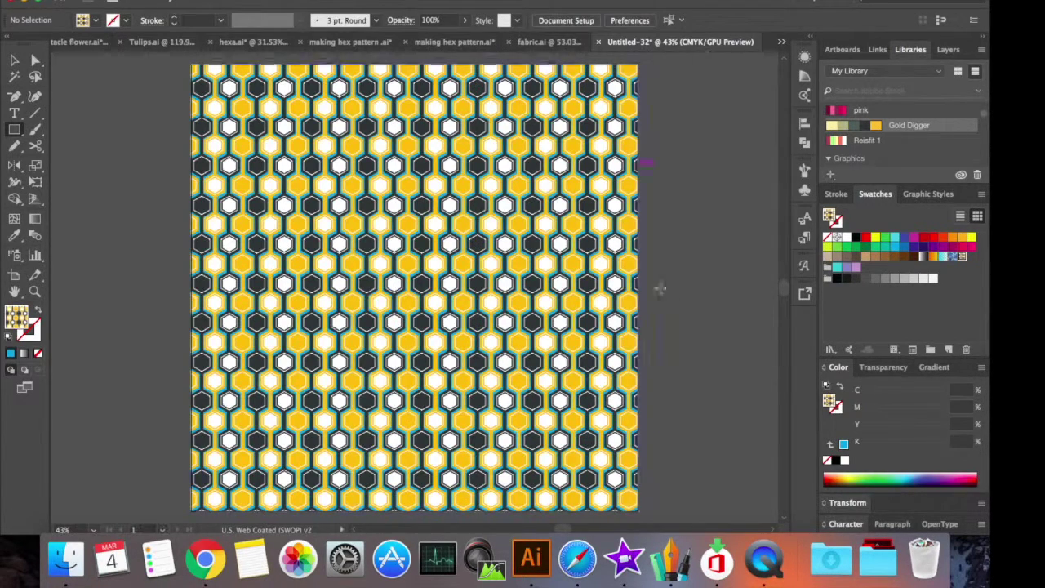
{"action": "key", "text": "super+v"}
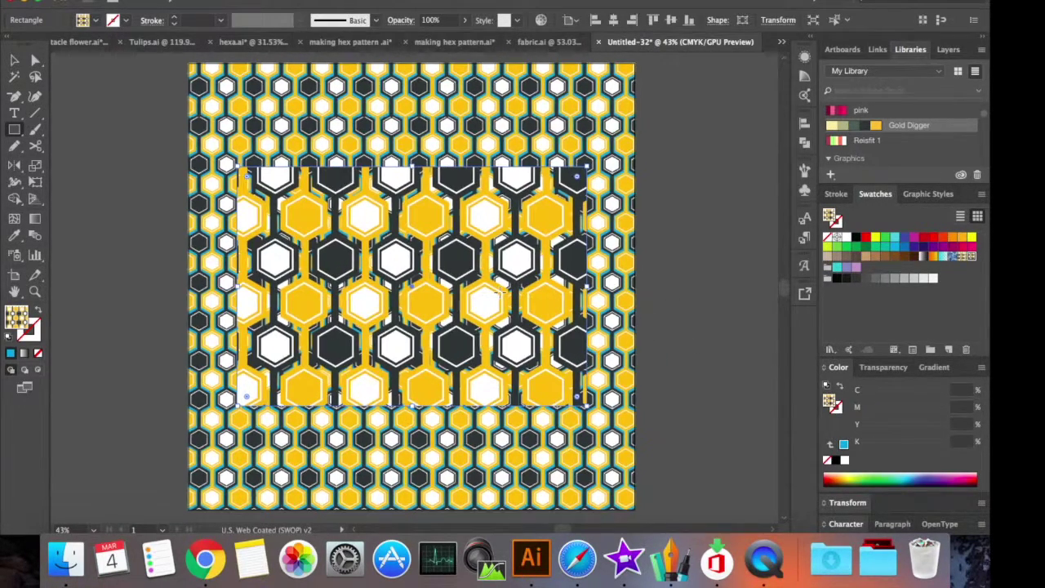
{"action": "scroll", "coordinate": [344, 294], "scroll_direction": "right", "scroll_amount": 3}
{"action": "key", "text": "v"}
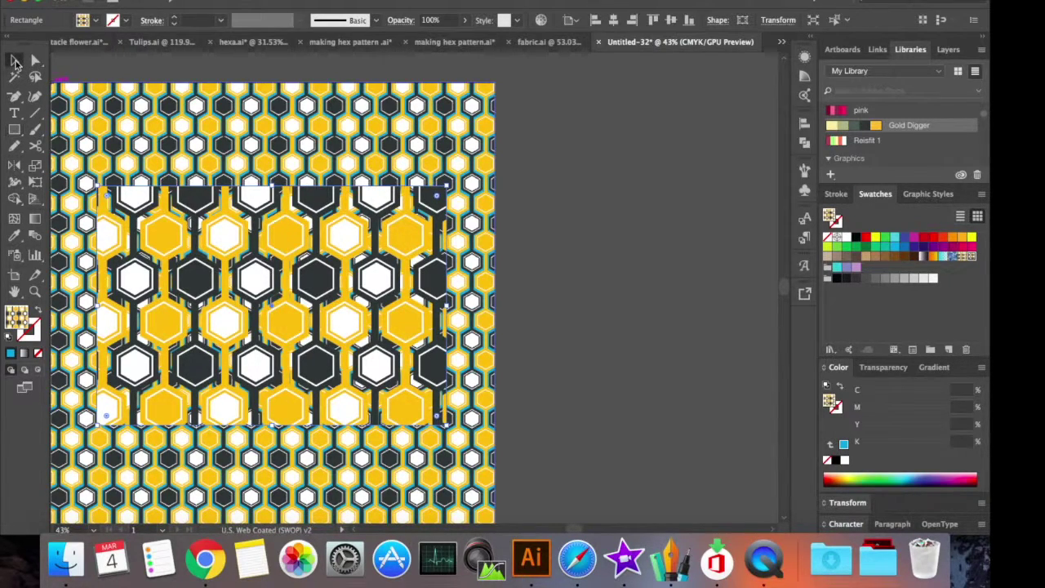
{"action": "key", "text": "BackSpace"}
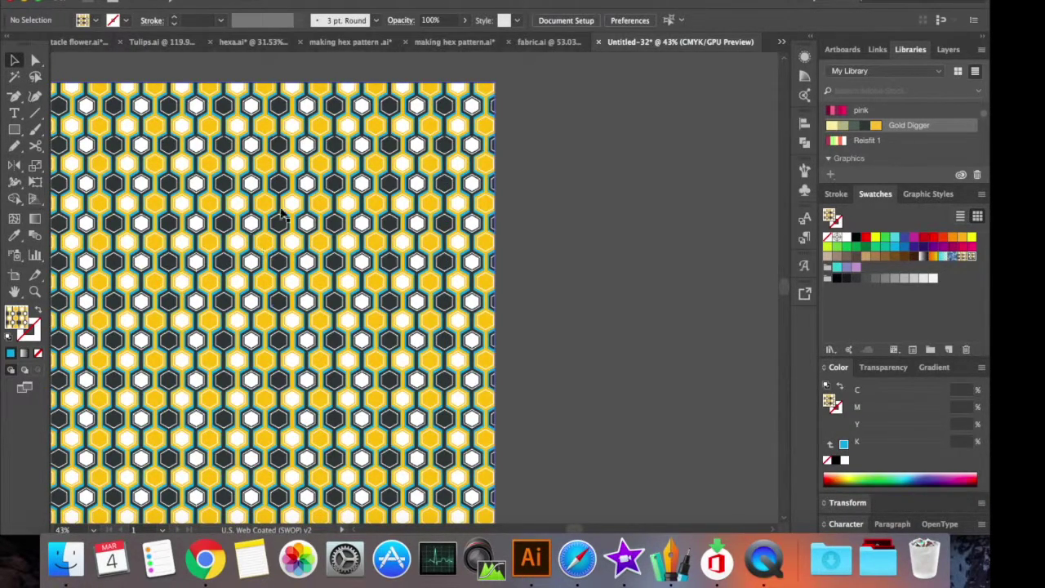
Apply the larger hexagon pattern swatch to the artboard's pattern rectangle
{"action": "left_click", "coordinate": [363, 206]}
{"action": "scroll", "coordinate": [623, 262], "scroll_direction": "left", "scroll_amount": 3}
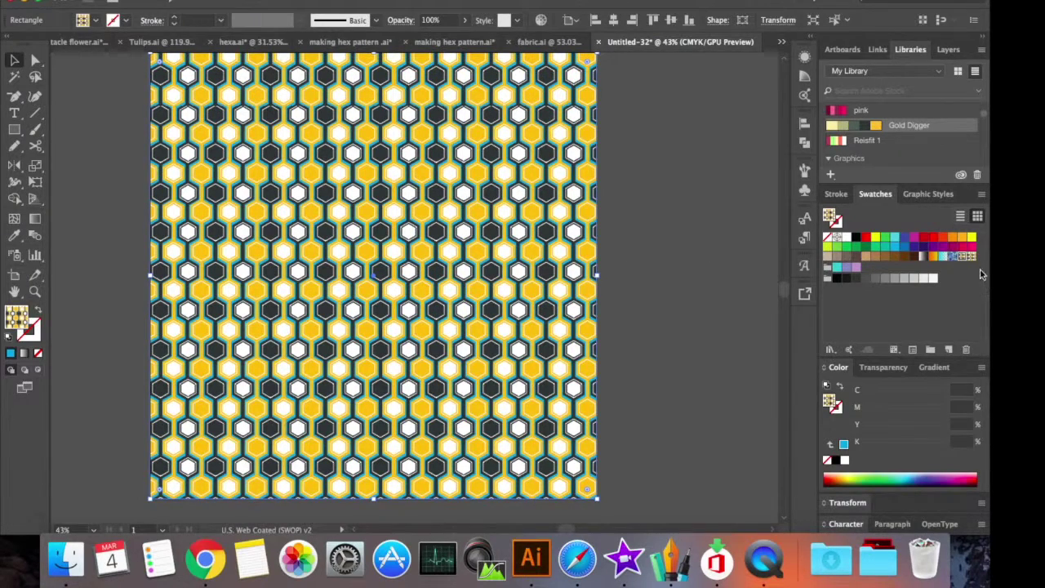
{"action": "left_click", "coordinate": [949, 257]}
{"action": "scroll", "coordinate": [697, 338], "scroll_direction": "left", "scroll_amount": 3}
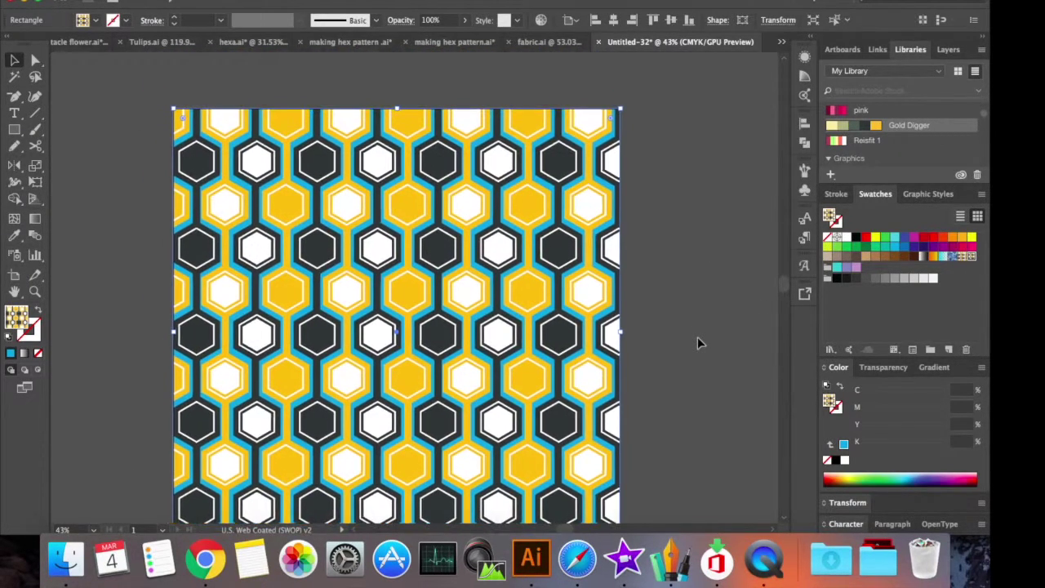
{"action": "left_click", "coordinate": [697, 338]}
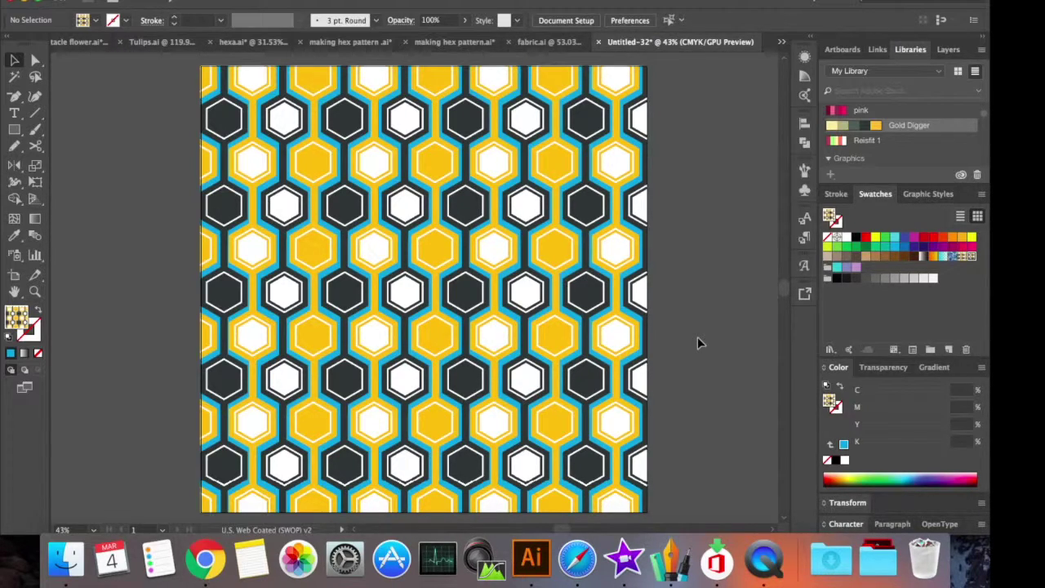
{"action": "left_click", "coordinate": [469, 210]}
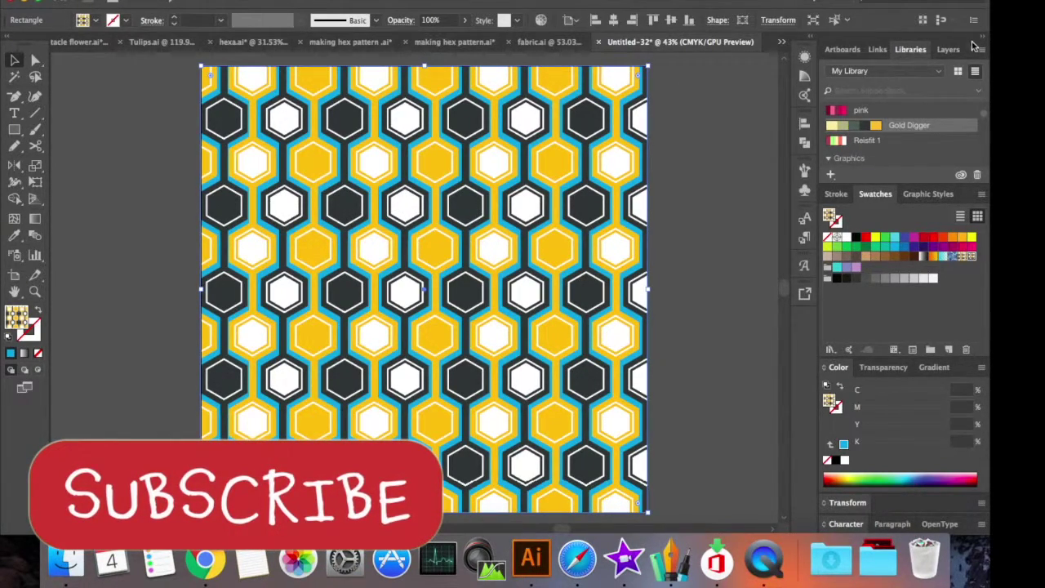
Target the cyan background <Rectangle> in Layer 1 and fill it red
{"action": "left_click", "coordinate": [948, 49]}
{"action": "left_click", "coordinate": [864, 71]}
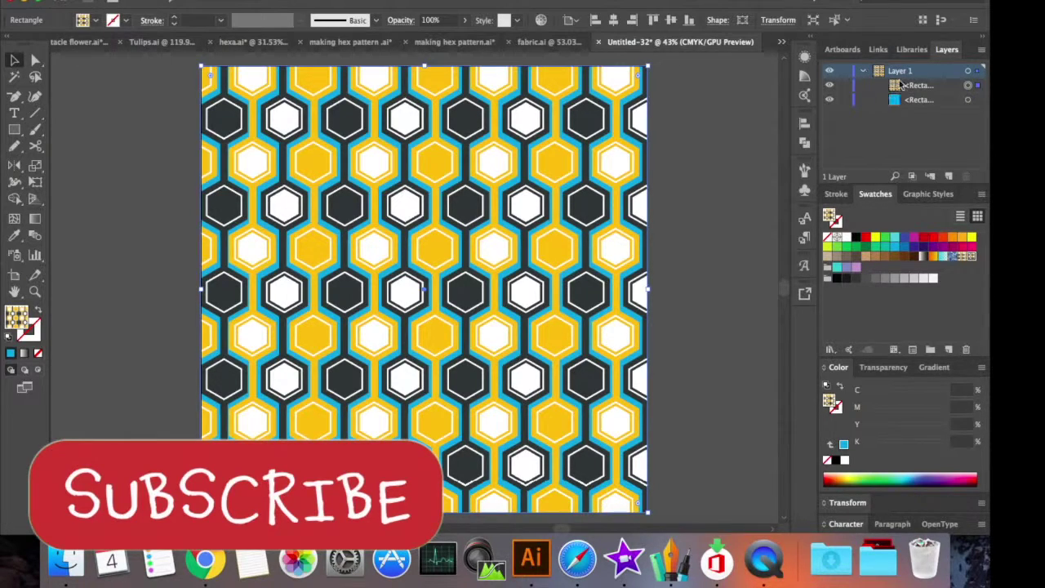
{"action": "left_click", "coordinate": [915, 99]}
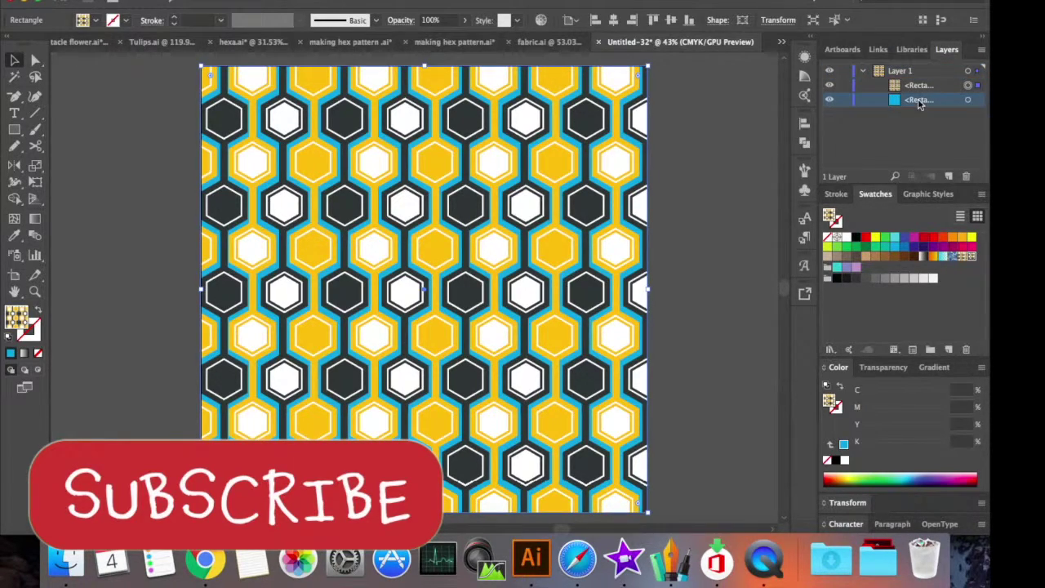
{"action": "left_click", "coordinate": [968, 100]}
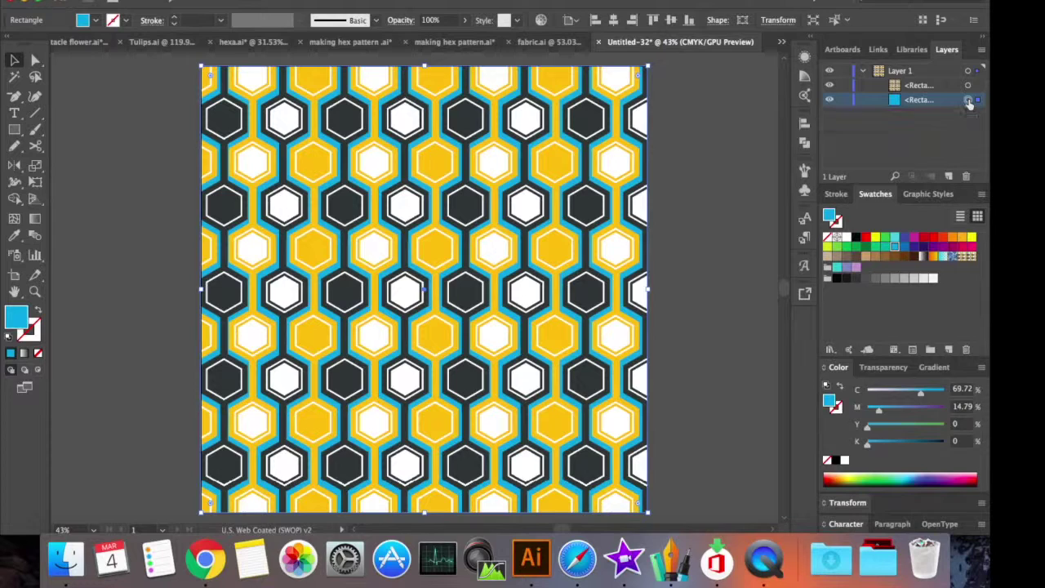
{"action": "left_click", "coordinate": [925, 238]}
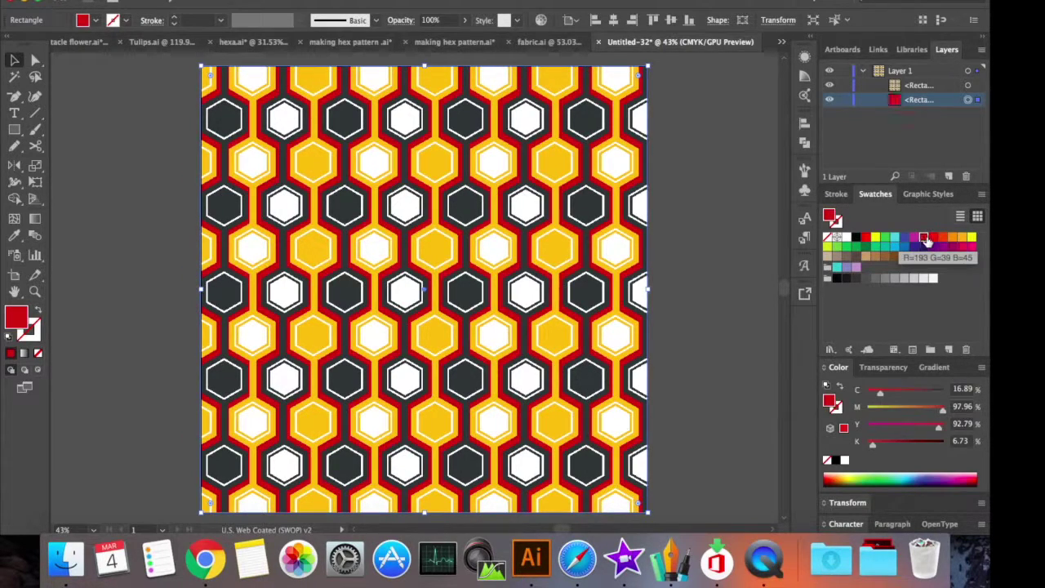